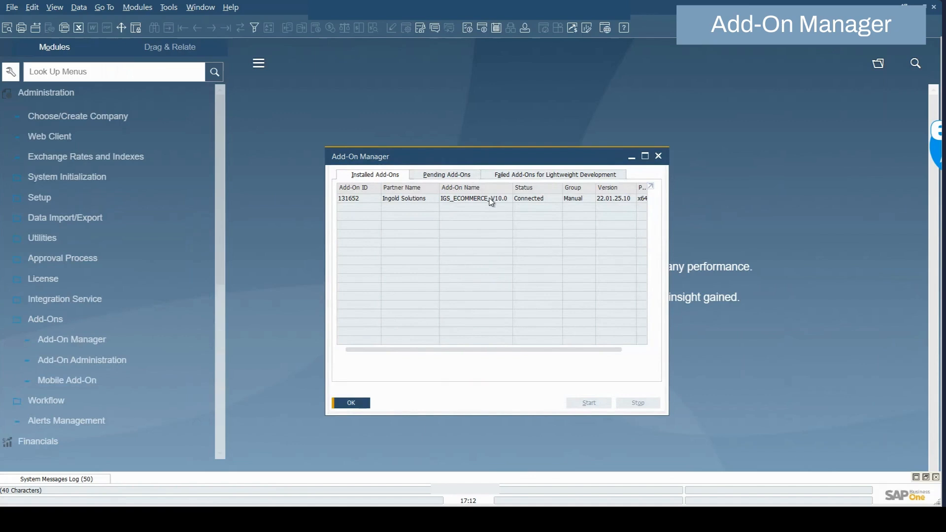
Check the IGS_ECOMMERCE_V10.0 entry among the installed add-ons, close the Add-On Manager and collapse the Add-Ons folder.
{"action": "left_click", "coordinate": [491, 200]}
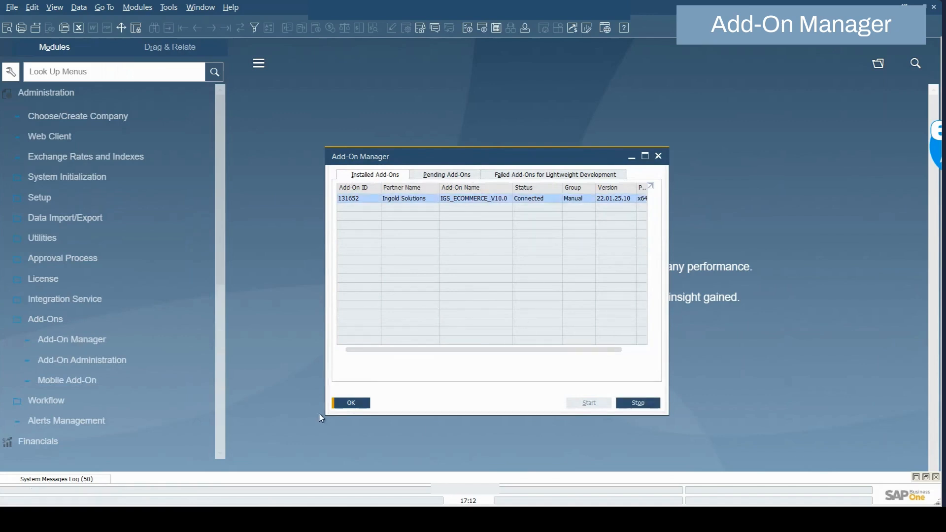
{"action": "left_click", "coordinate": [343, 404]}
{"action": "left_click", "coordinate": [71, 321]}
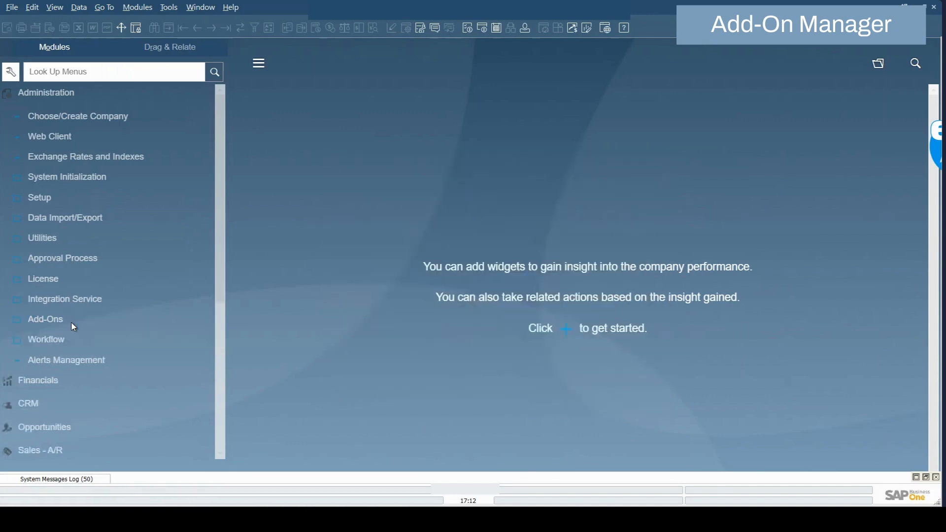
Expand the E-Commerce WebShop Connector entries within the Administration Setup folder.
{"action": "left_click", "coordinate": [64, 196]}
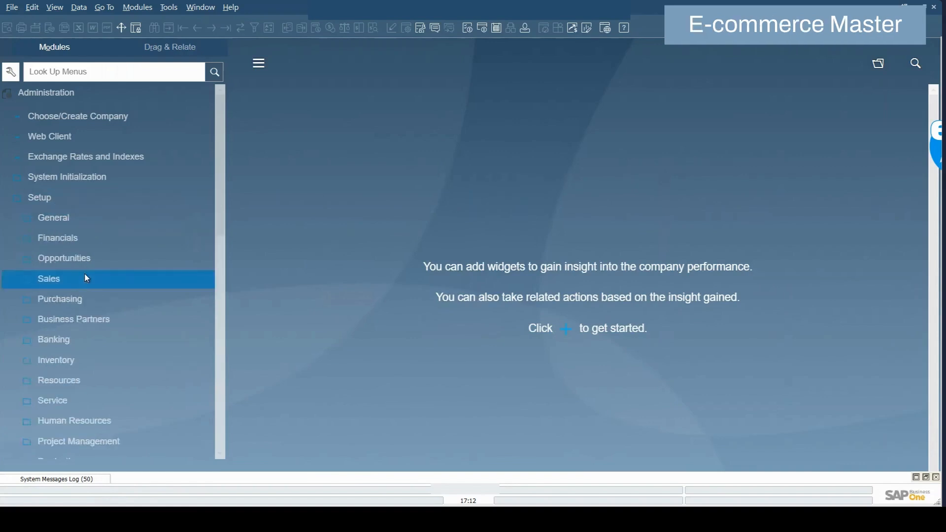
{"action": "scroll", "coordinate": [86, 278], "scroll_direction": "down", "scroll_amount": 2}
{"action": "scroll", "coordinate": [86, 277], "scroll_direction": "up", "scroll_amount": 2}
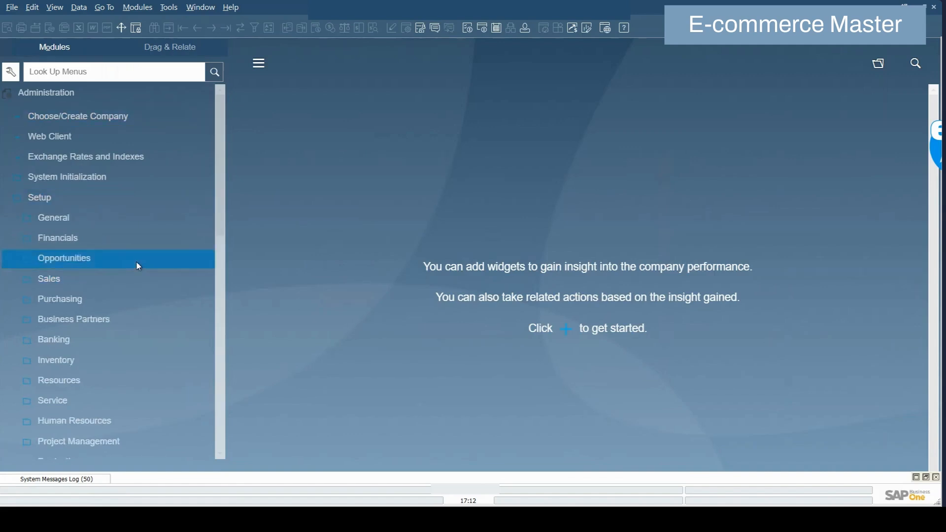
{"action": "scroll", "coordinate": [136, 264], "scroll_direction": "down", "scroll_amount": 2}
{"action": "left_click", "coordinate": [137, 379]}
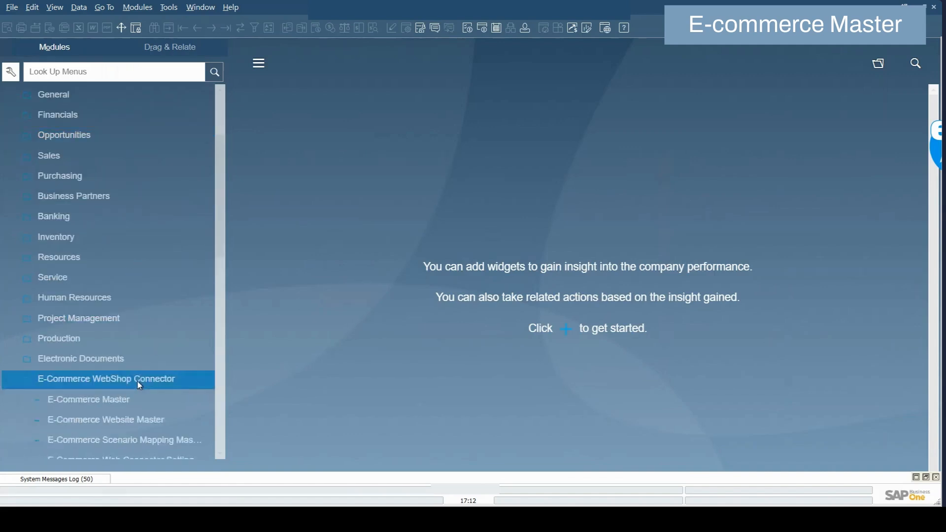
{"action": "scroll", "coordinate": [137, 379], "scroll_direction": "down", "scroll_amount": 1}
{"action": "scroll", "coordinate": [139, 382], "scroll_direction": "down", "scroll_amount": 2}
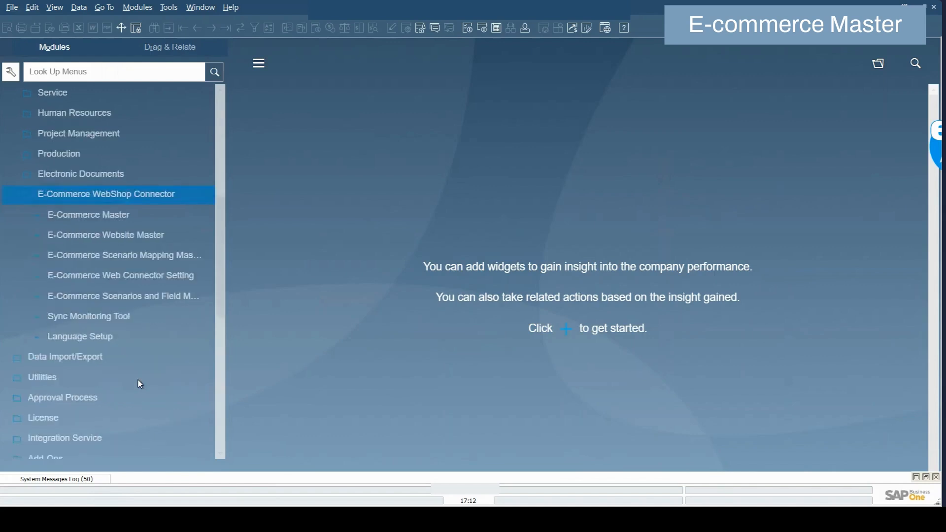
Open the E-Commerce Master, review its list of platforms and close it.
{"action": "left_click", "coordinate": [102, 215]}
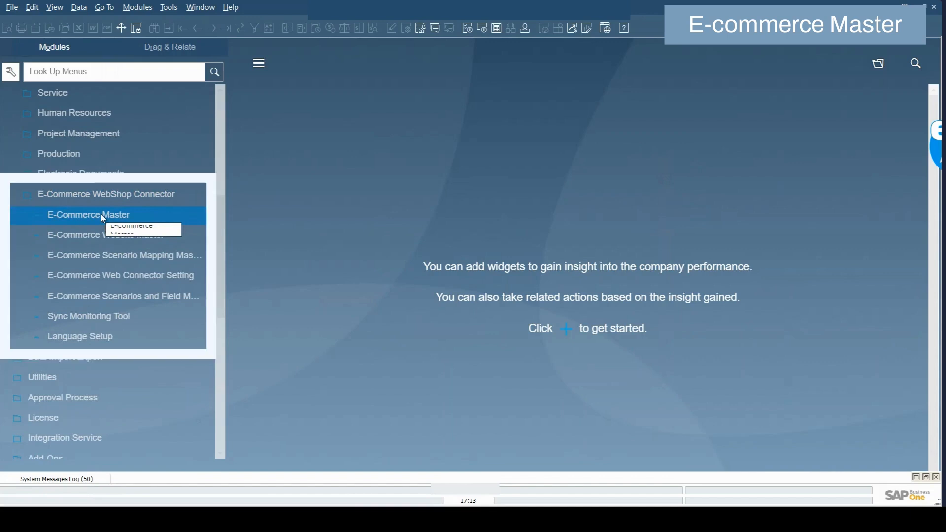
{"action": "left_click", "coordinate": [67, 214]}
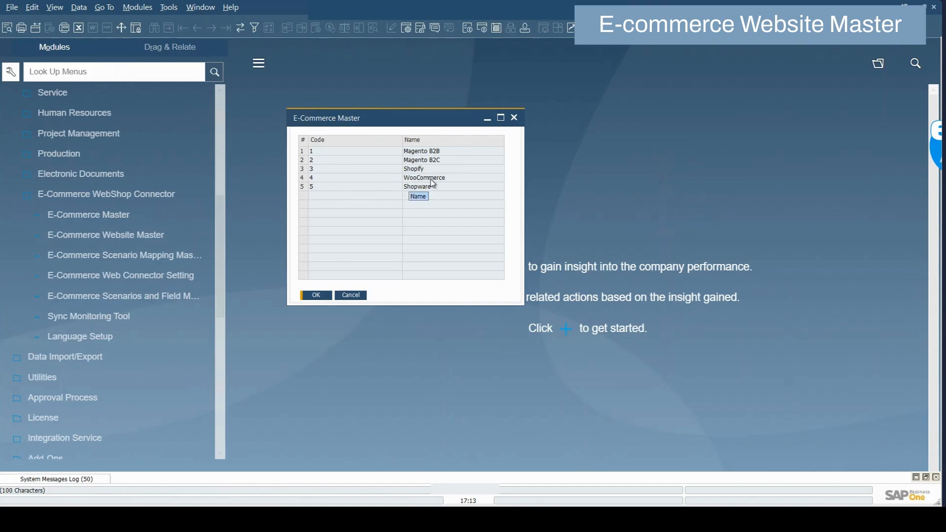
{"action": "left_click", "coordinate": [321, 295]}
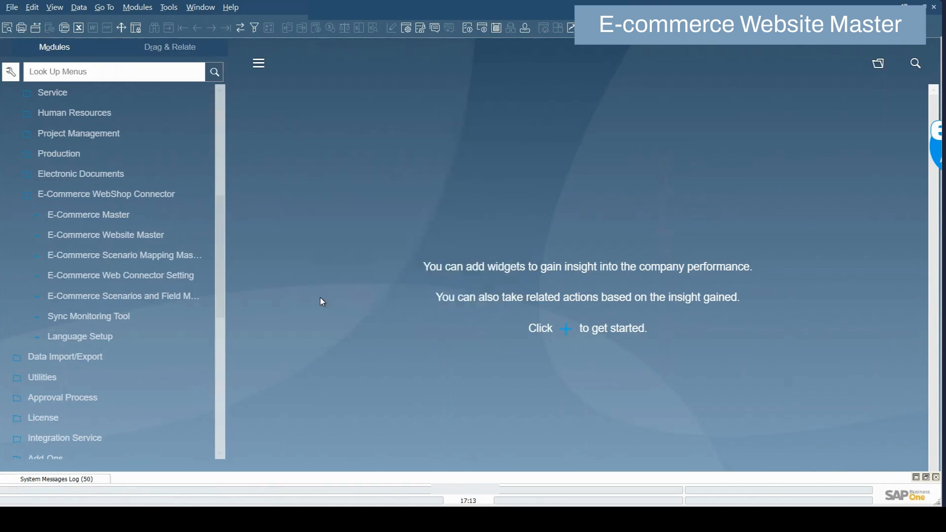
Run a test sync for the Shopify website in the E-Commerce Website Master and close the form.
{"action": "left_click", "coordinate": [146, 256]}
{"action": "left_click", "coordinate": [131, 235]}
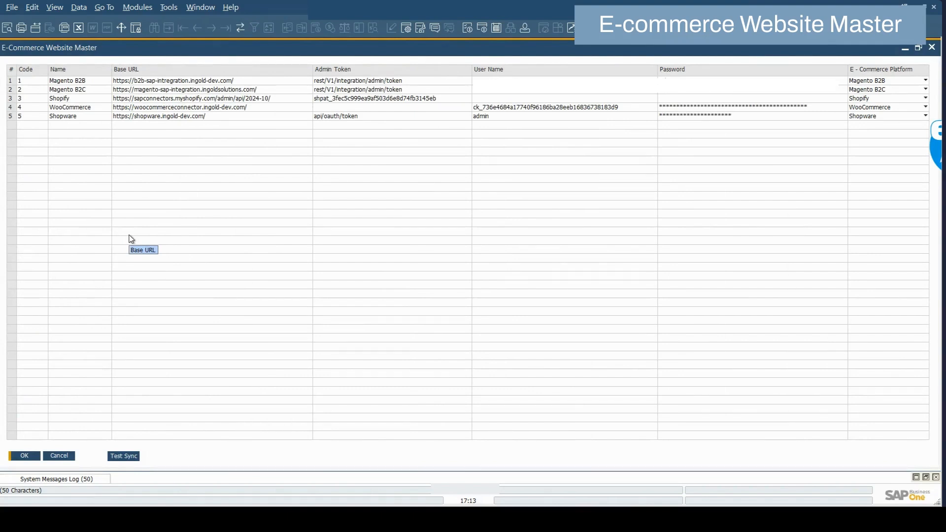
{"action": "left_click", "coordinate": [11, 99]}
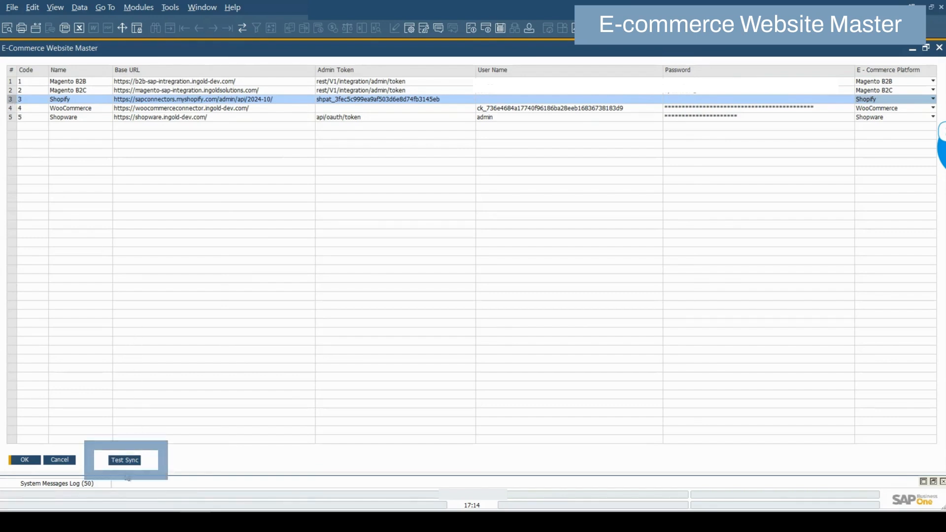
{"action": "left_click", "coordinate": [126, 465]}
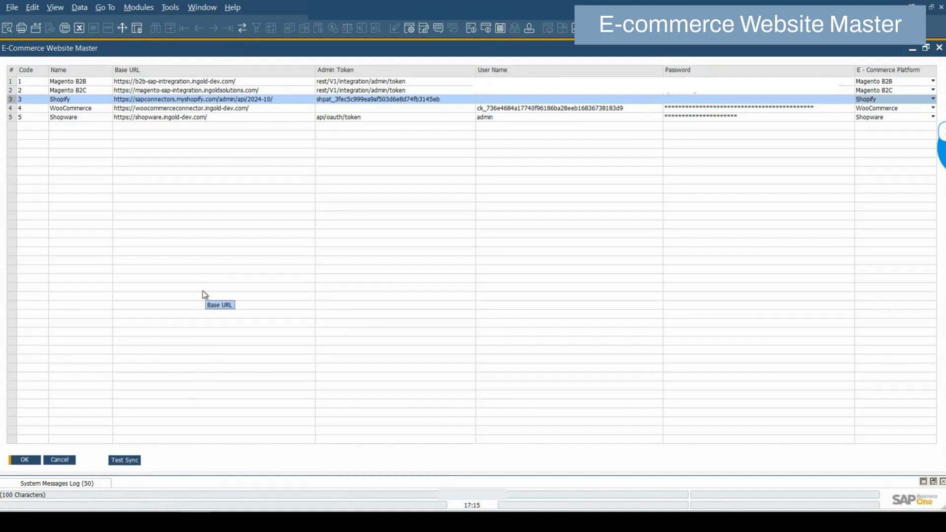
{"action": "left_click", "coordinate": [58, 460]}
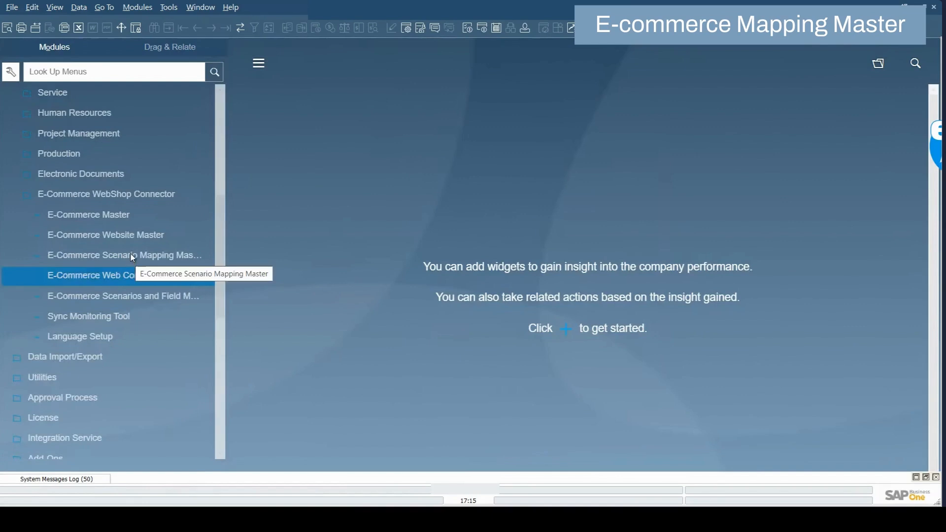
Review the scenarios enabled per platform in the E-Commerce Scenario Mapping Master, close it and open the E-Commerce Web Connector Setting.
{"action": "left_click", "coordinate": [132, 256]}
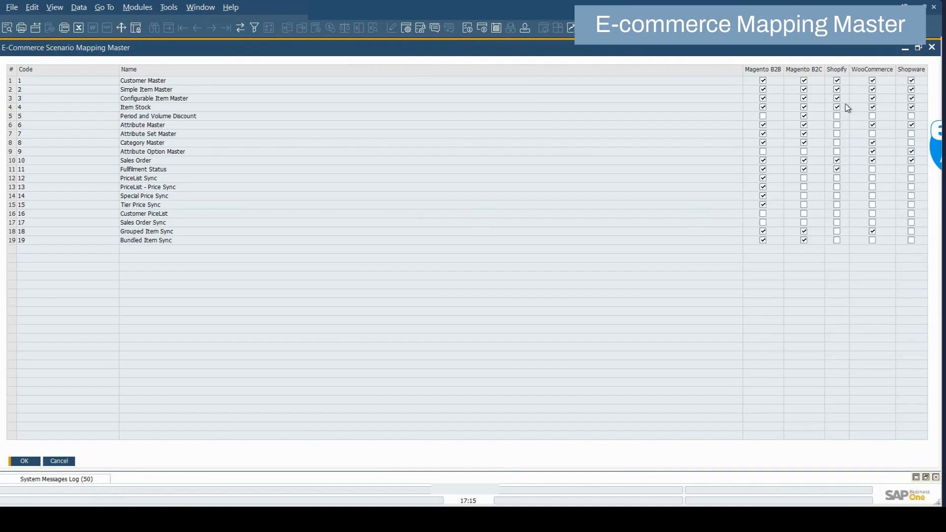
{"action": "left_click", "coordinate": [25, 462]}
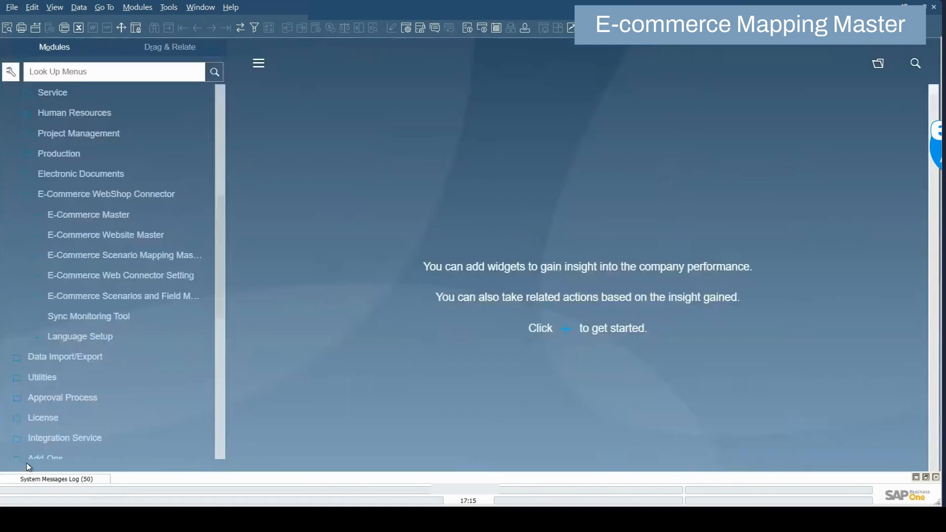
{"action": "left_click", "coordinate": [145, 274]}
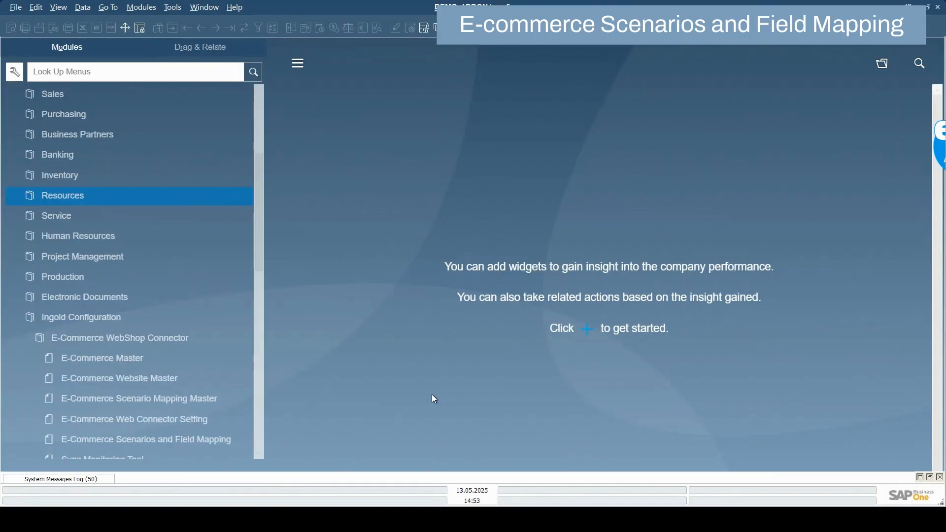
Open E-Commerce Scenarios and Field Mapping and examine the Customer Master scenario's field mapping and frequency options.
{"action": "left_click", "coordinate": [155, 439]}
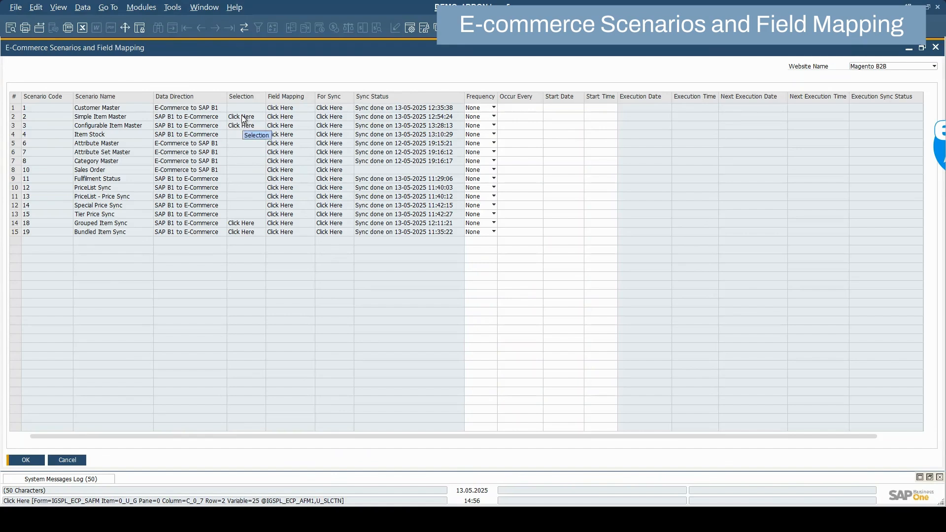
{"action": "left_click", "coordinate": [288, 110]}
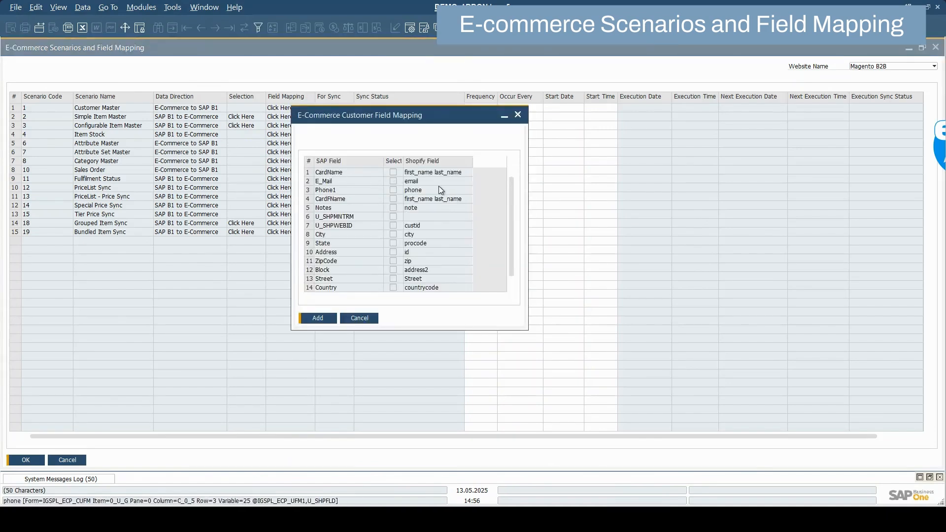
{"action": "left_click", "coordinate": [362, 318]}
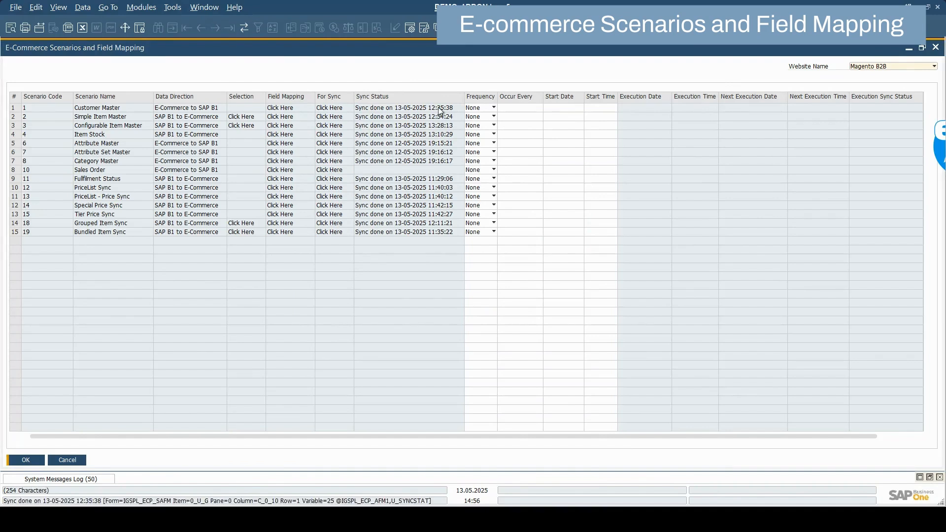
{"action": "left_click", "coordinate": [492, 108]}
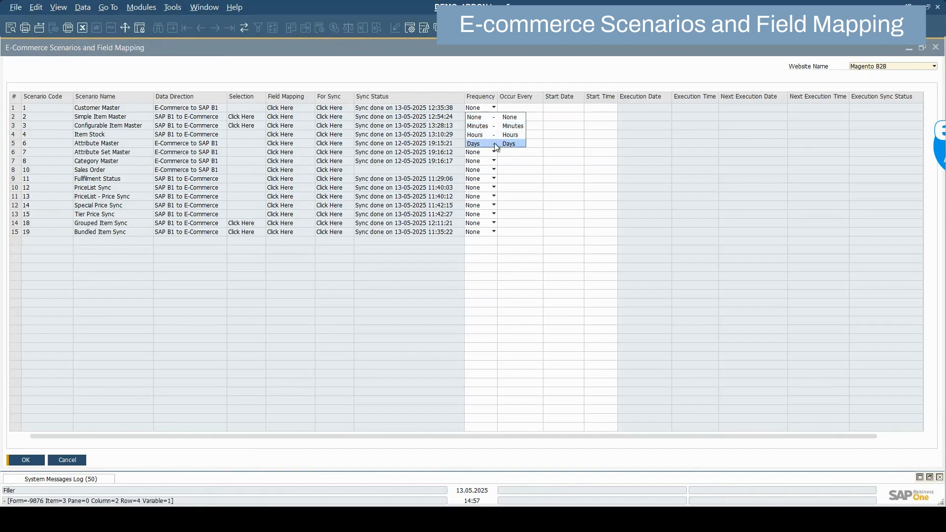
{"action": "left_click", "coordinate": [572, 82]}
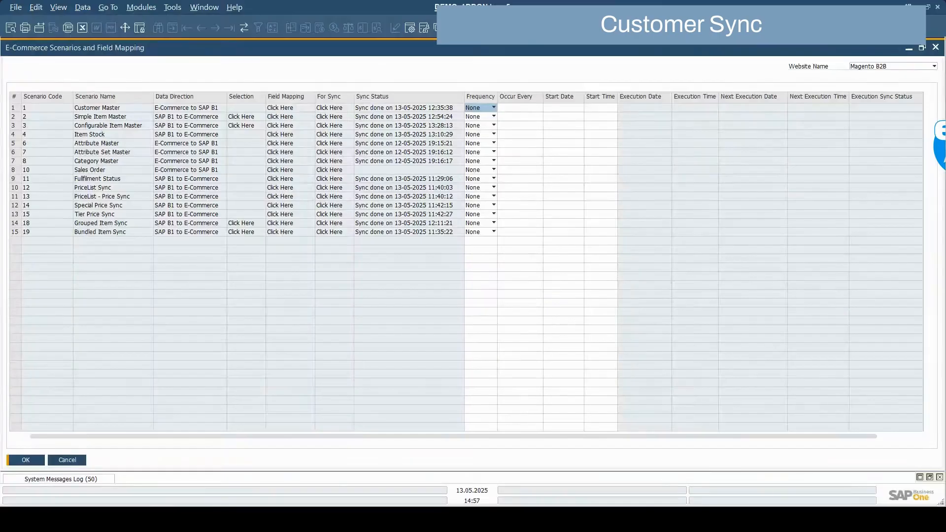
Sync the Customer Master scenario for Magento B2B and check the outcome in the System Messages Log.
{"action": "left_click", "coordinate": [339, 109]}
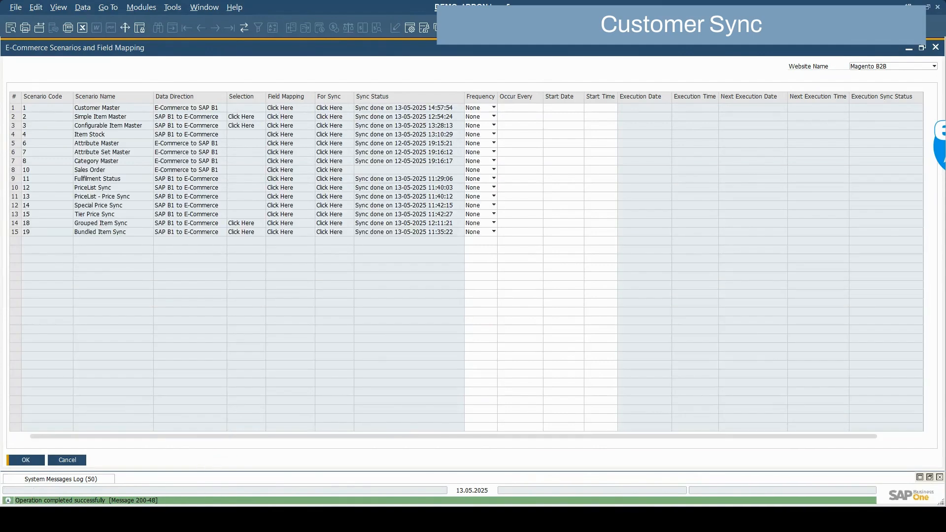
{"action": "left_click", "coordinate": [929, 476]}
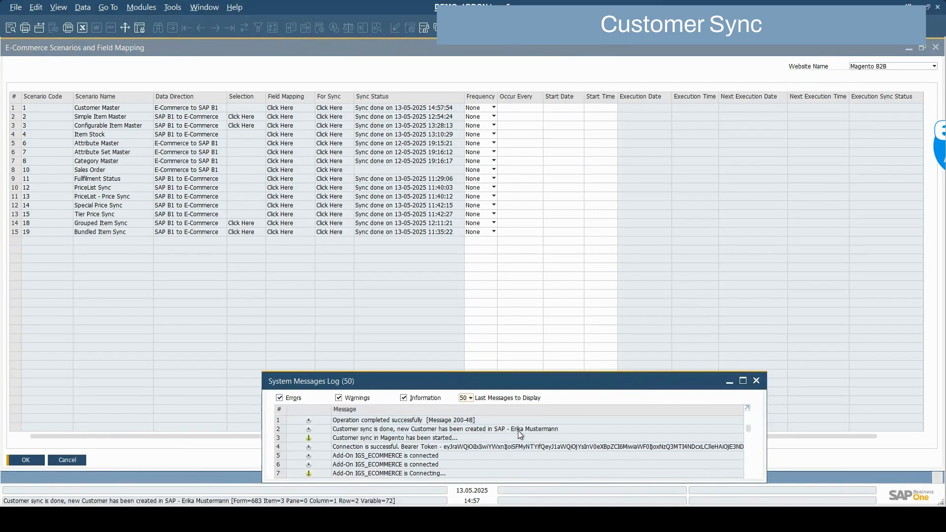
{"action": "left_click", "coordinate": [729, 381]}
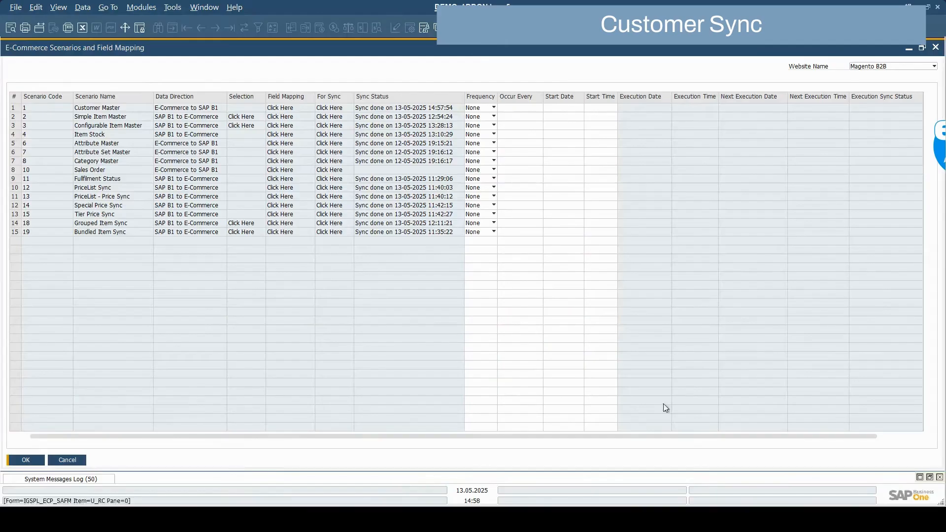
Open Business Partner Master Data and find the newly synced customer by name.
{"action": "left_click", "coordinate": [134, 6]}
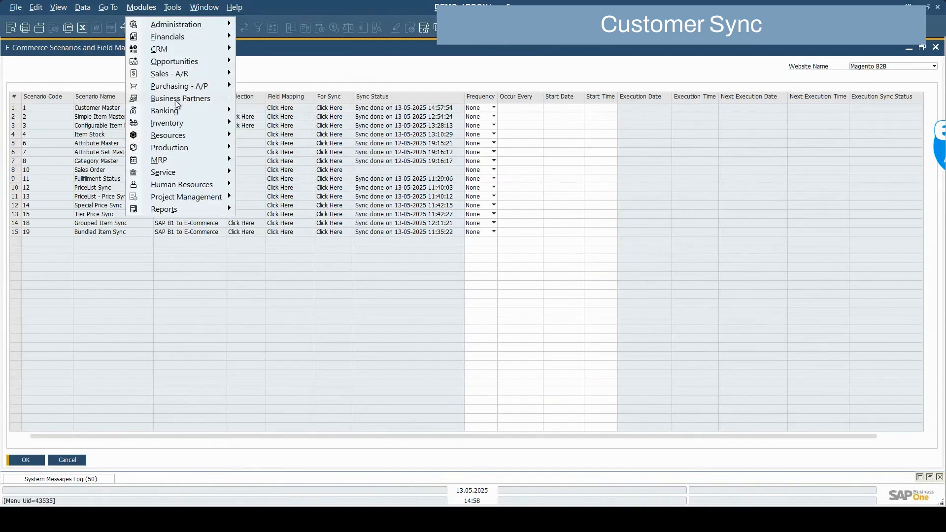
{"action": "mouse_move", "coordinate": [178, 101]}
{"action": "left_click", "coordinate": [268, 101]}
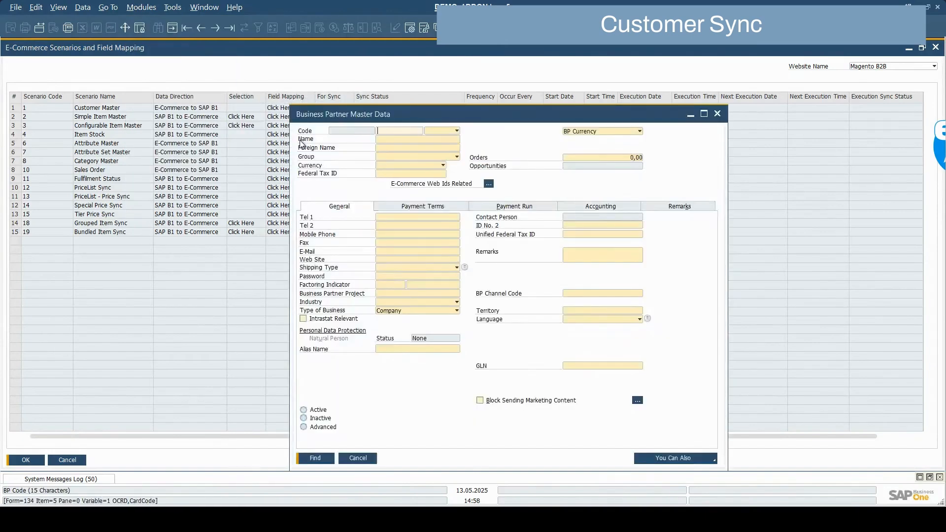
{"action": "key", "text": "Tab"}
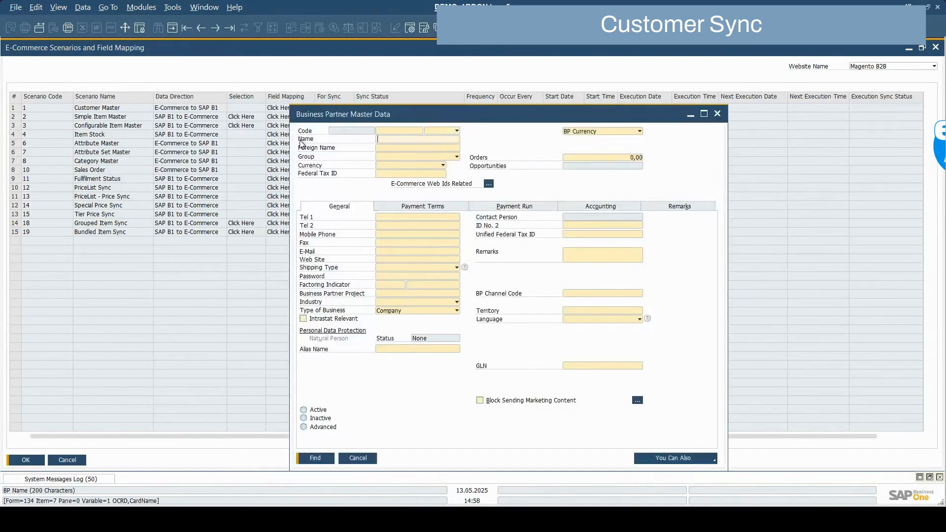
{"action": "type", "text": "Erik"}
{"action": "key", "text": "Return"}
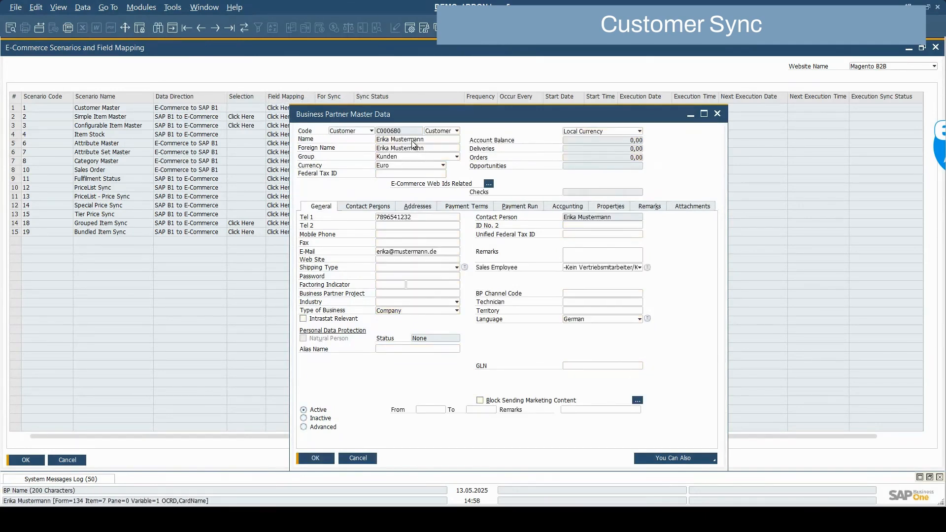
Check the customer's E-Commerce Web Ids per website, close that form and view the customer's addresses.
{"action": "left_click", "coordinate": [489, 184]}
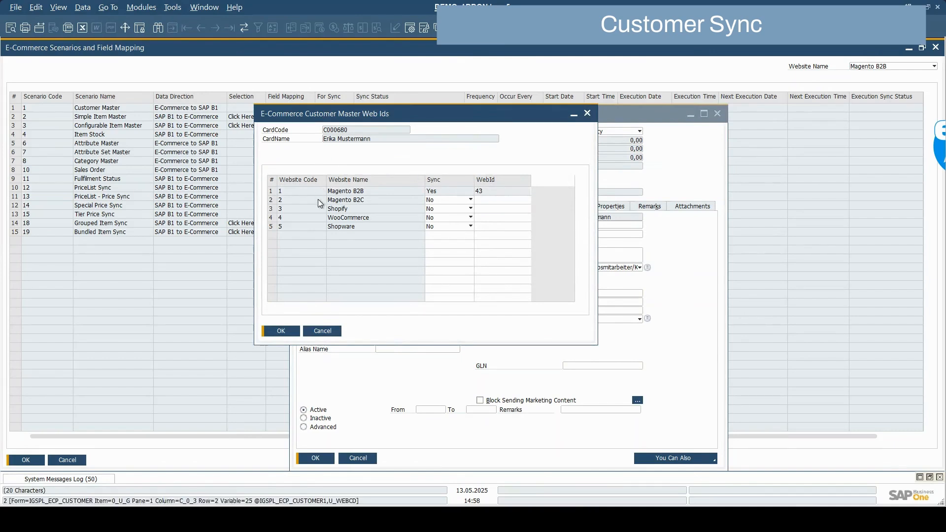
{"action": "left_click", "coordinate": [318, 331]}
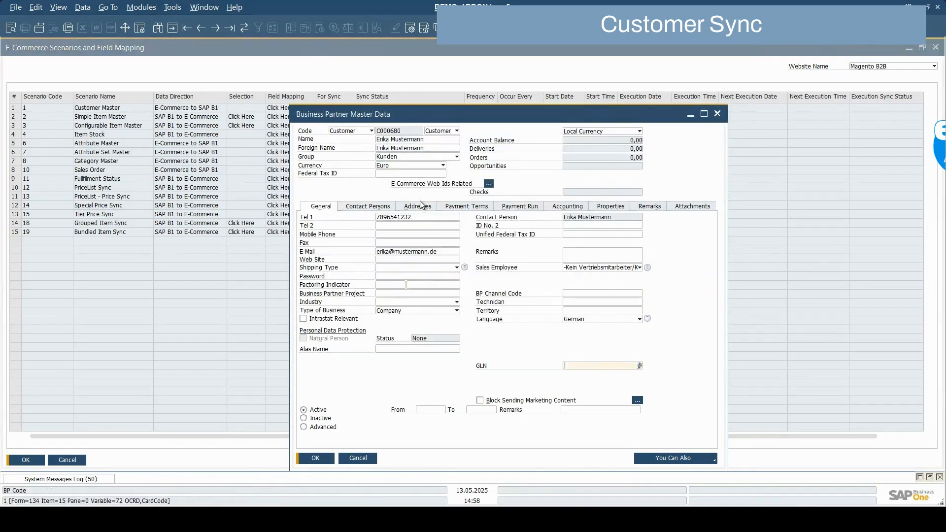
{"action": "left_click", "coordinate": [402, 208]}
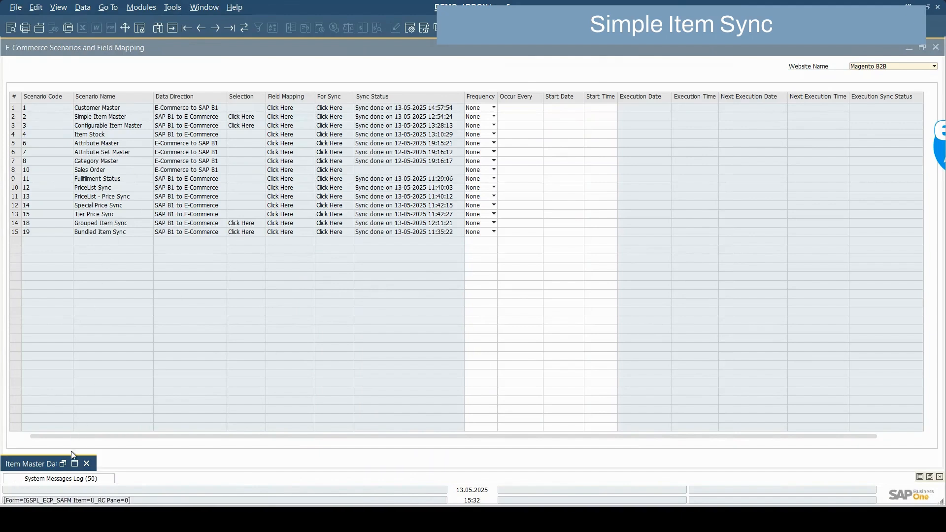
Restore the Item Master Data form, check the simple item's E-Commerce sync settings per website and minimize the form again.
{"action": "left_click", "coordinate": [74, 464]}
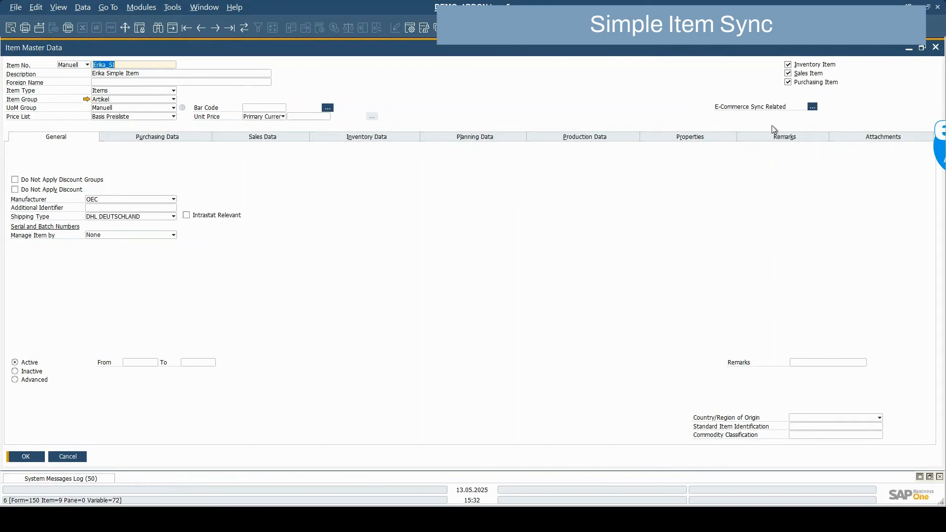
{"action": "left_click", "coordinate": [813, 107]}
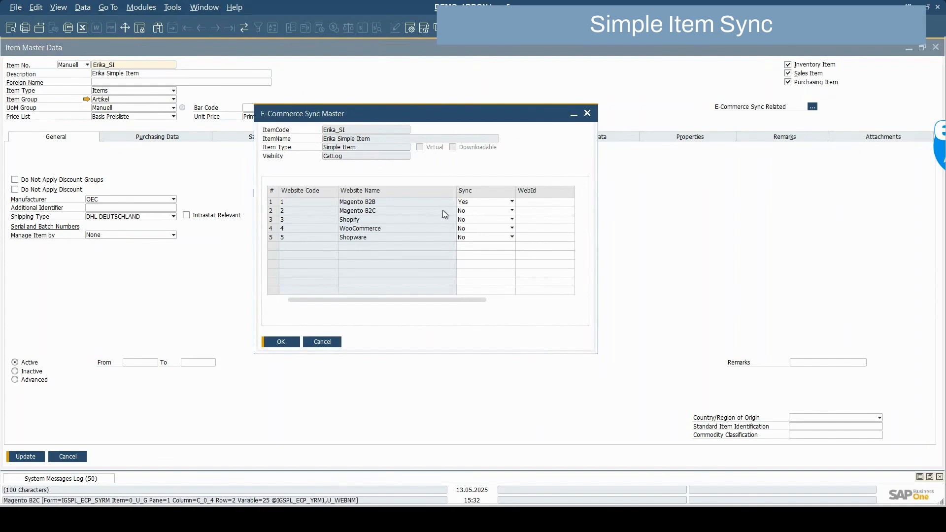
{"action": "left_click", "coordinate": [323, 341]}
{"action": "left_click", "coordinate": [908, 49]}
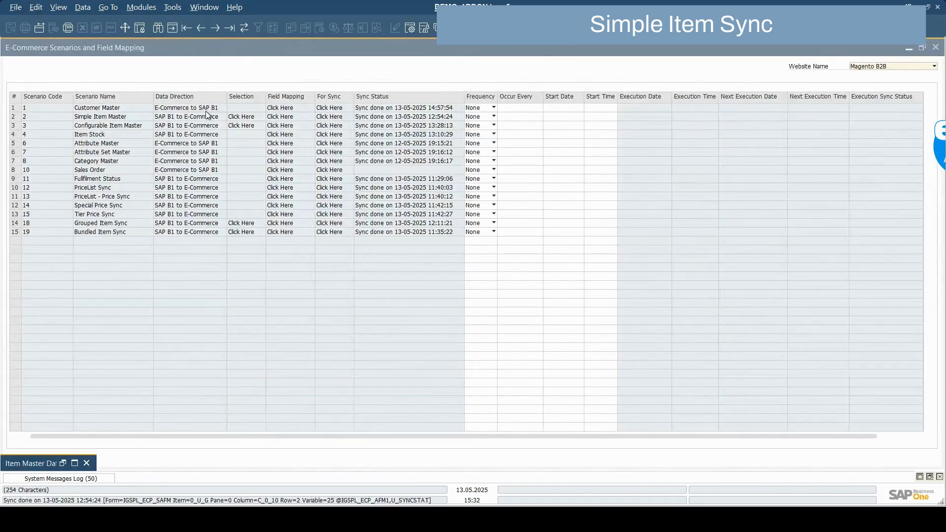
Generate the Simple Item Master selection for items group Artikel, add Erika_SI and sync the scenario to Magento B2B.
{"action": "left_click", "coordinate": [239, 117]}
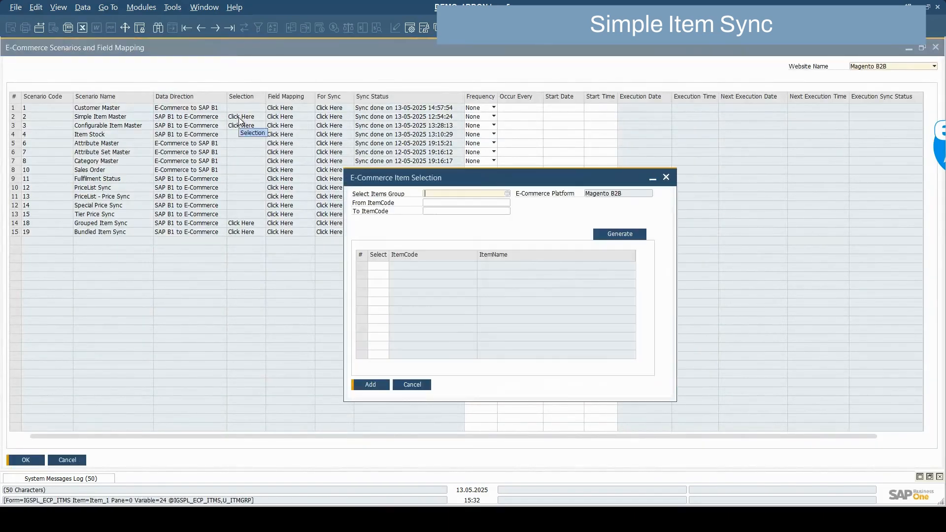
{"action": "left_click", "coordinate": [507, 193]}
{"action": "double_click", "coordinate": [464, 243]}
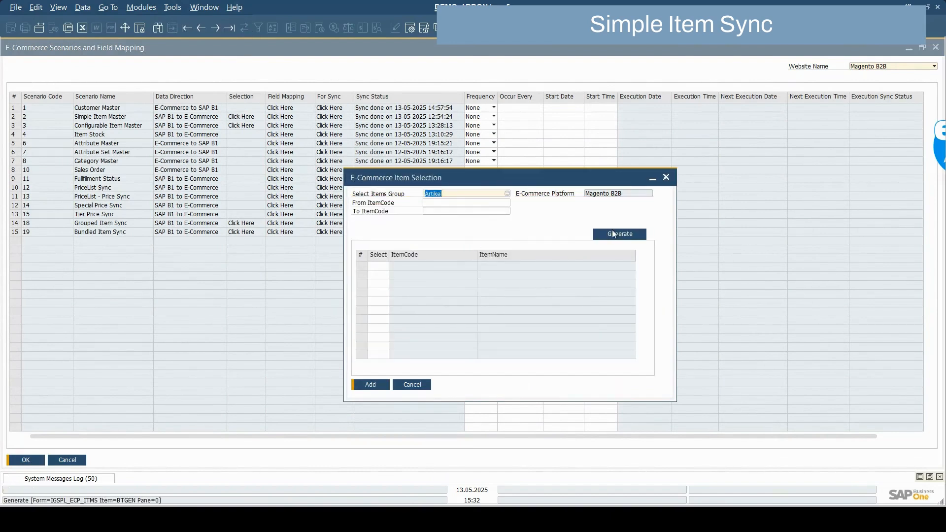
{"action": "left_click", "coordinate": [610, 234]}
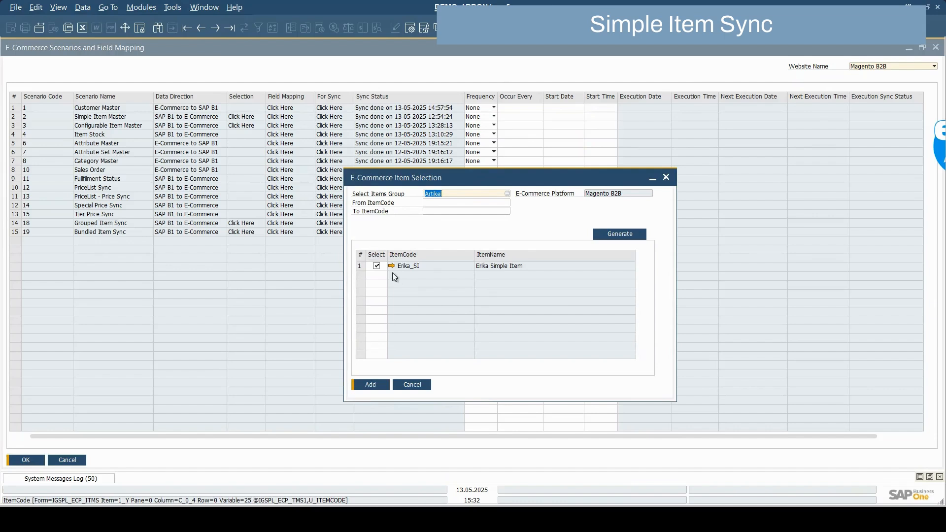
{"action": "left_click", "coordinate": [373, 386]}
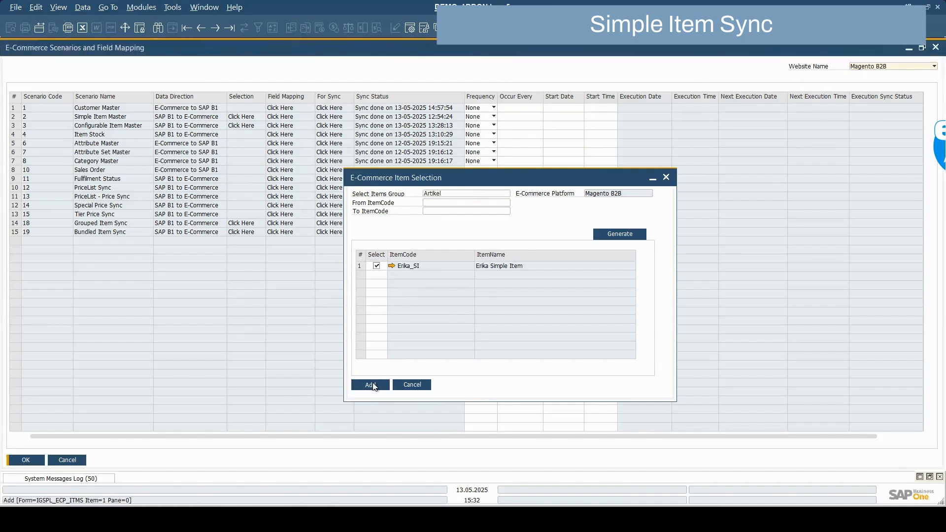
{"action": "left_click", "coordinate": [330, 117]}
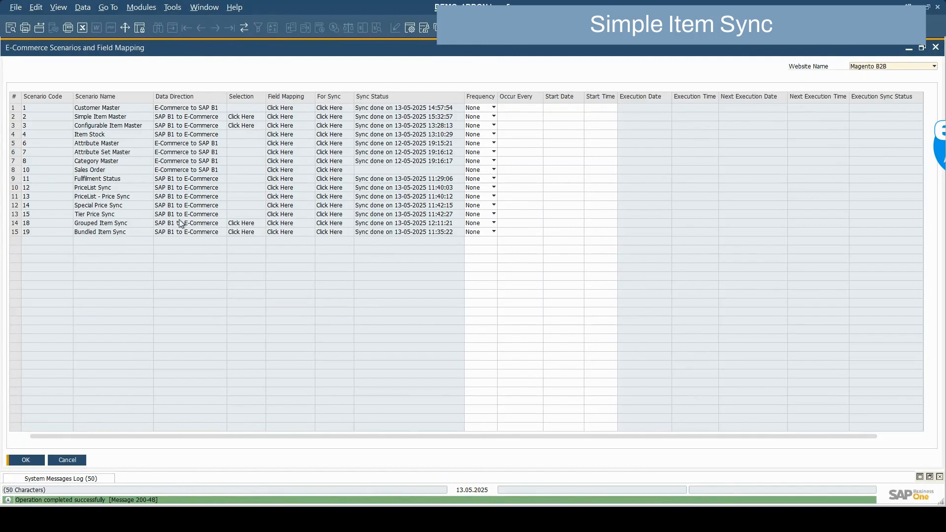
Minimize the scenarios form, restore Item Master Data and check the WebId of Erika_SI in its E-Commerce sync settings.
{"action": "left_click", "coordinate": [909, 50]}
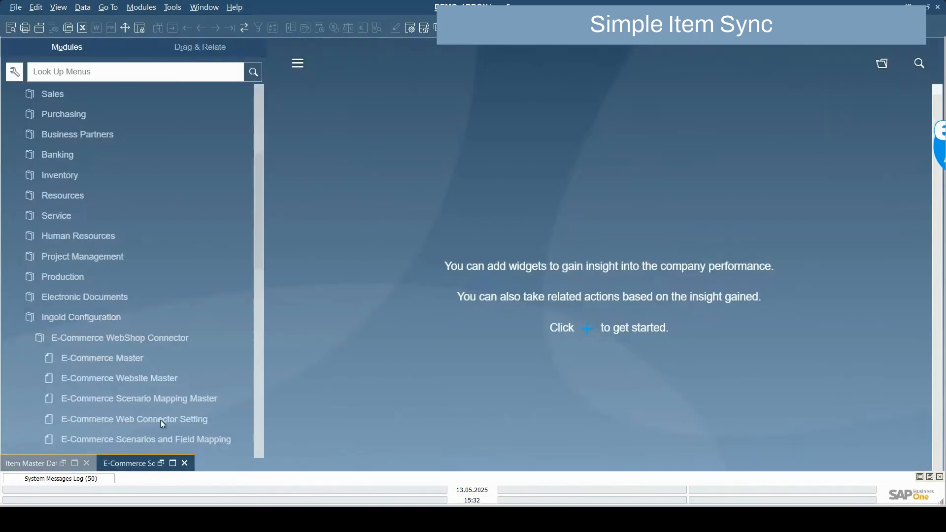
{"action": "left_click", "coordinate": [75, 459]}
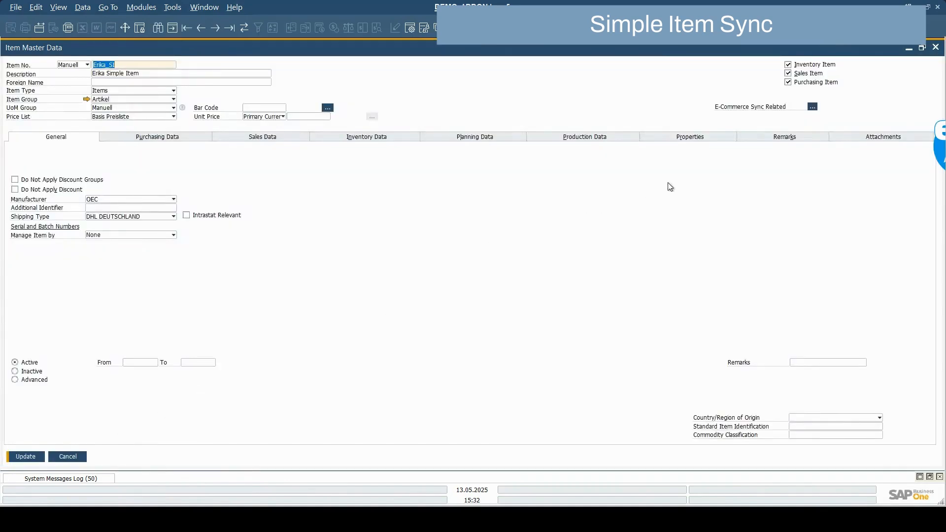
{"action": "left_click", "coordinate": [812, 107]}
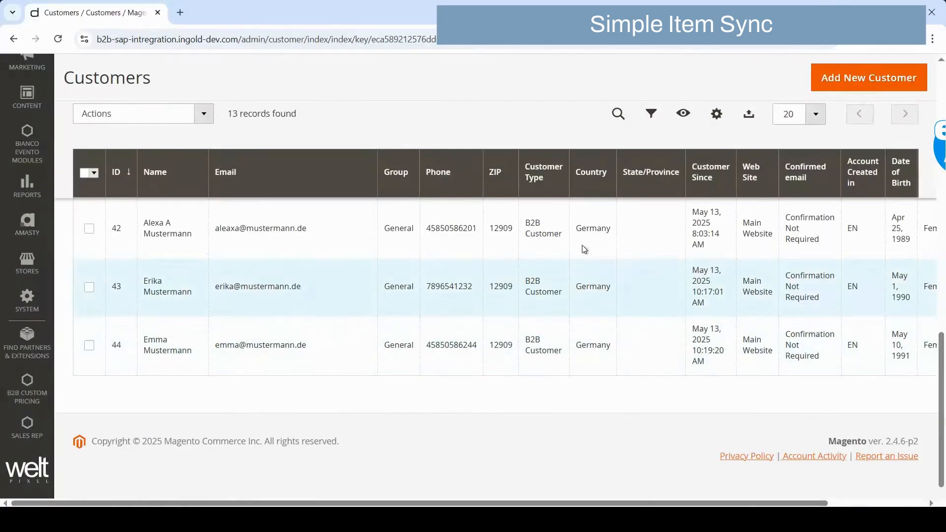
Open the Products list in the Magento admin, return to SAP Business One and close the item's sync settings and master data.
{"action": "scroll", "coordinate": [15, 148], "scroll_direction": "up", "scroll_amount": 2}
{"action": "scroll", "coordinate": [15, 148], "scroll_direction": "up", "scroll_amount": 3}
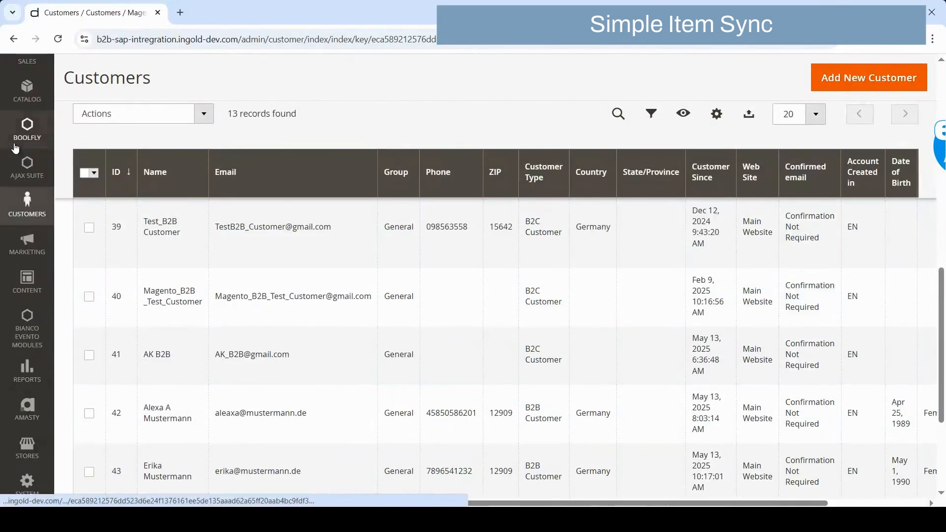
{"action": "left_click", "coordinate": [18, 153]}
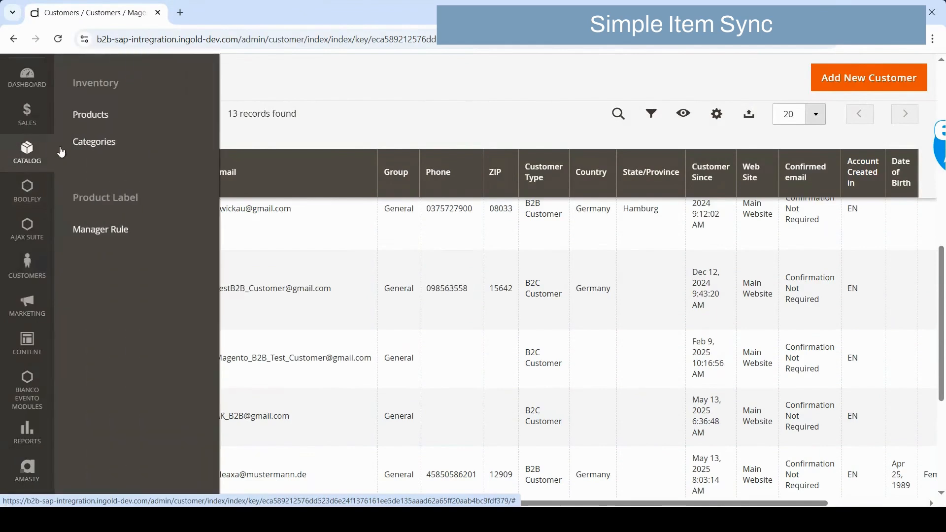
{"action": "left_click", "coordinate": [108, 116]}
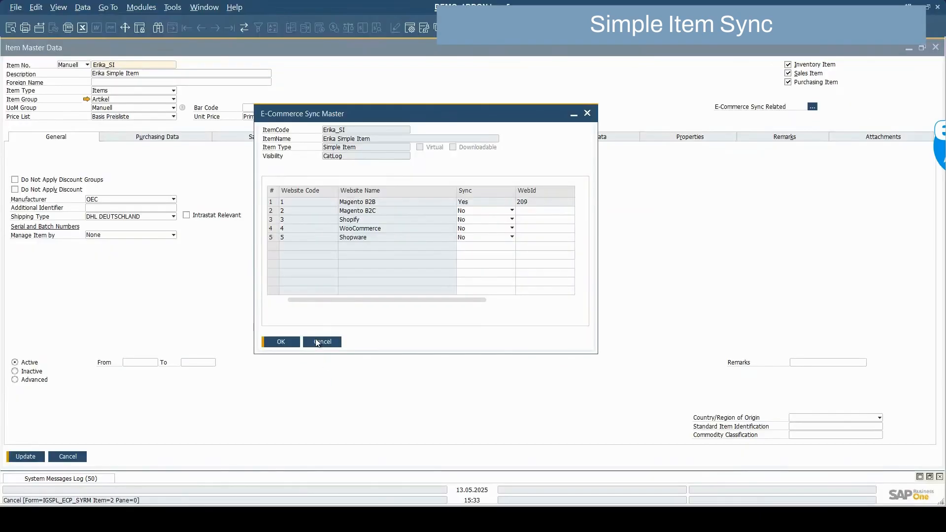
{"action": "left_click", "coordinate": [317, 341]}
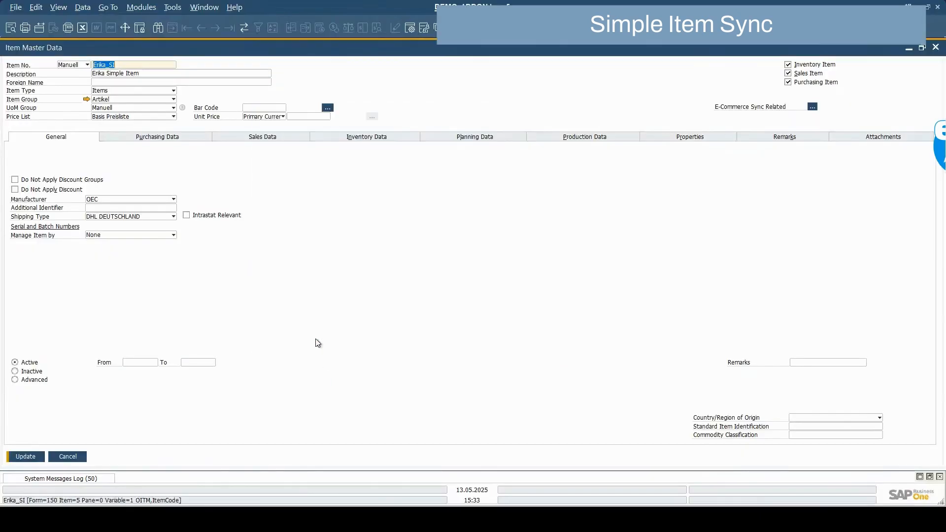
{"action": "left_click", "coordinate": [66, 457]}
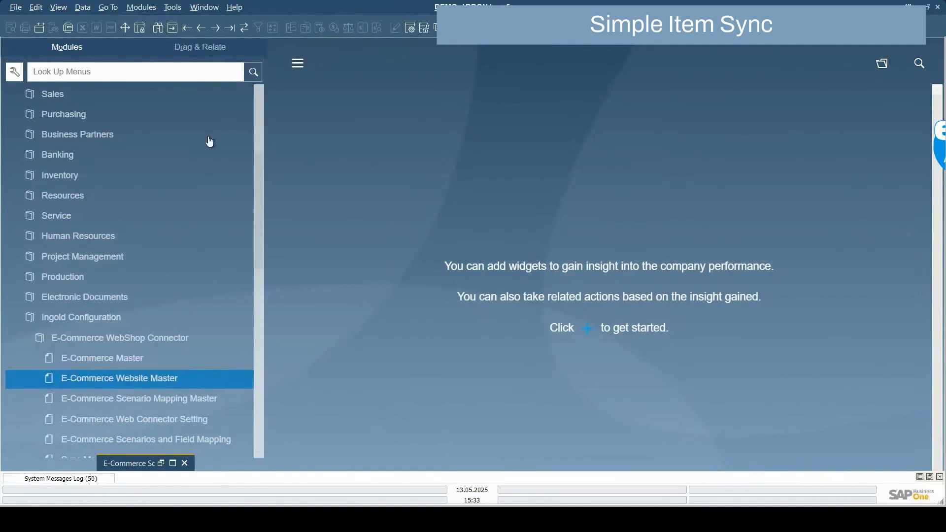
Start a Goods Receipt from the inventory transactions and choose item Erika_SI for its first row.
{"action": "left_click", "coordinate": [142, 7]}
{"action": "mouse_move", "coordinate": [167, 122]}
{"action": "mouse_move", "coordinate": [306, 185]}
{"action": "left_click", "coordinate": [374, 183]}
{"action": "left_click", "coordinate": [392, 255]}
{"action": "type", "text": "e"}
{"action": "key", "text": "Tab"}
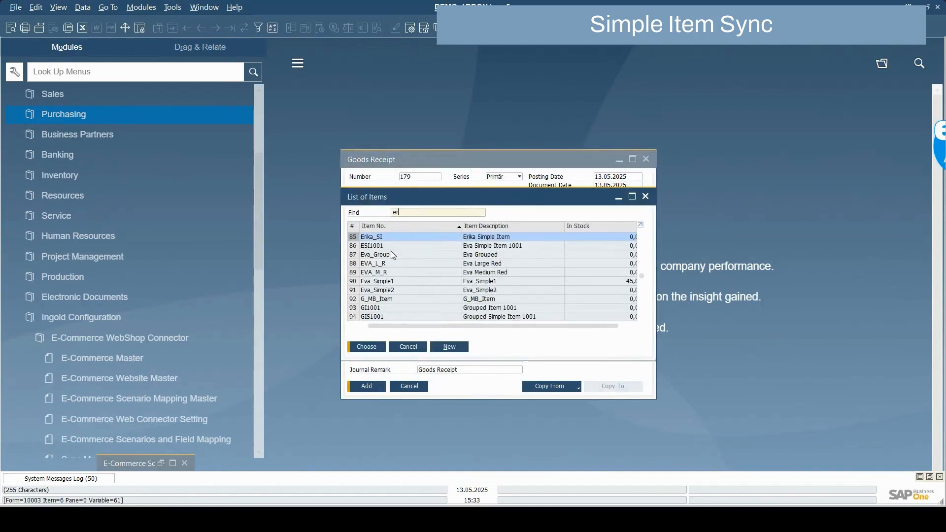
{"action": "double_click", "coordinate": [392, 254]}
Set quantity 55 and unit price 55,00 EUR for Erika_SI, add the Goods Receipt and close the form.
{"action": "type", "text": "55"}
{"action": "key", "text": "Tab"}
{"action": "key", "text": "Tab"}
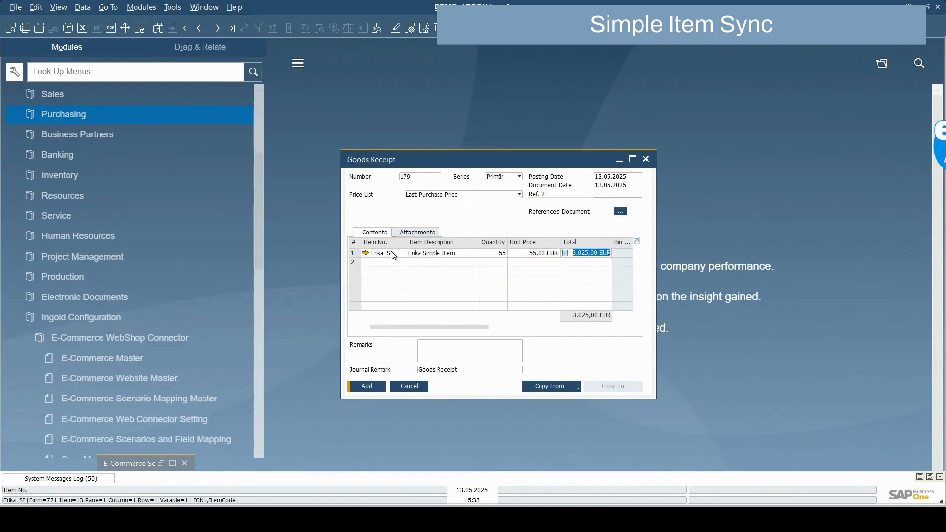
{"action": "left_click", "coordinate": [364, 387]}
{"action": "left_click", "coordinate": [353, 265]}
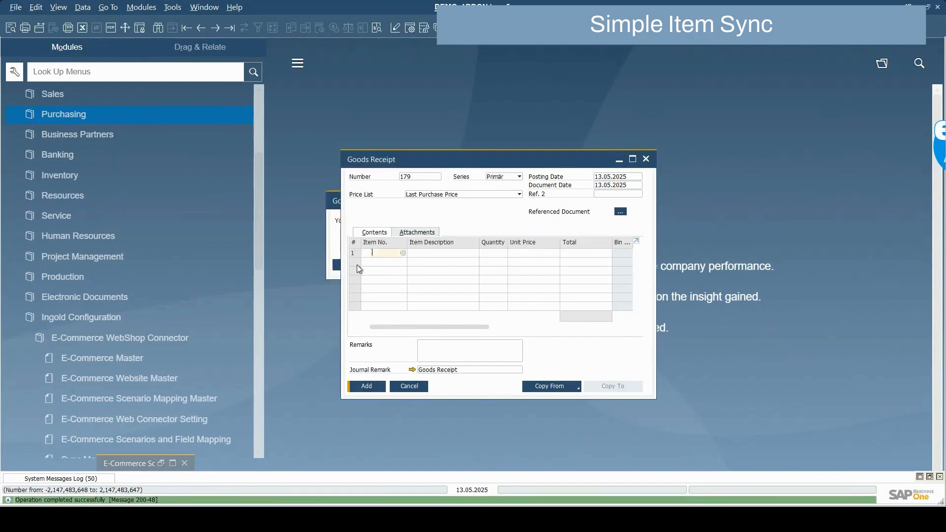
{"action": "left_click", "coordinate": [409, 387]}
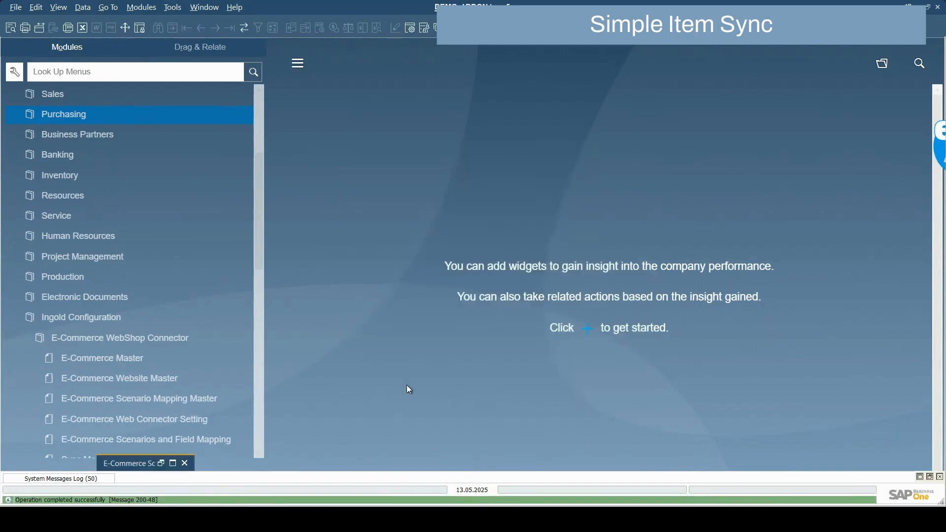
Restore the E-Commerce Scenarios and Field Mapping form, sync the Item Stock scenario for Magento B2B and switch windows.
{"action": "left_click", "coordinate": [173, 464]}
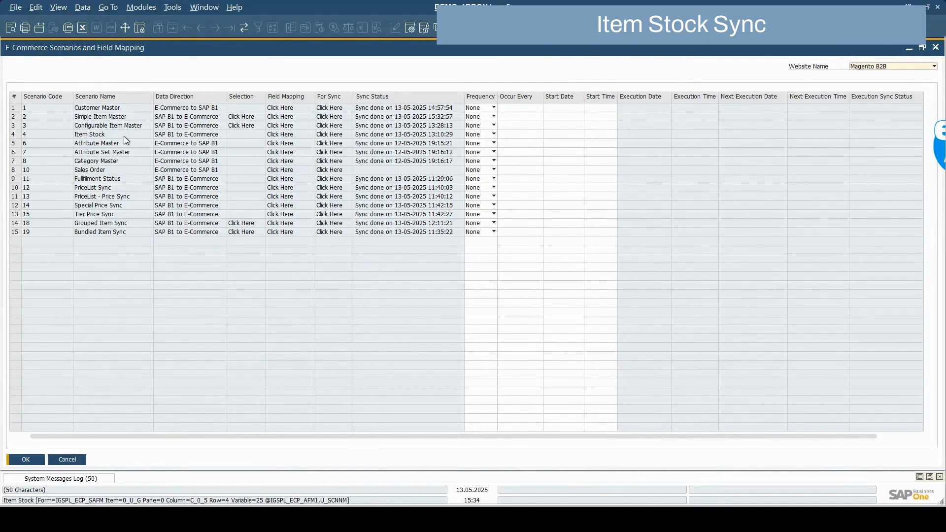
{"action": "left_click", "coordinate": [335, 137]}
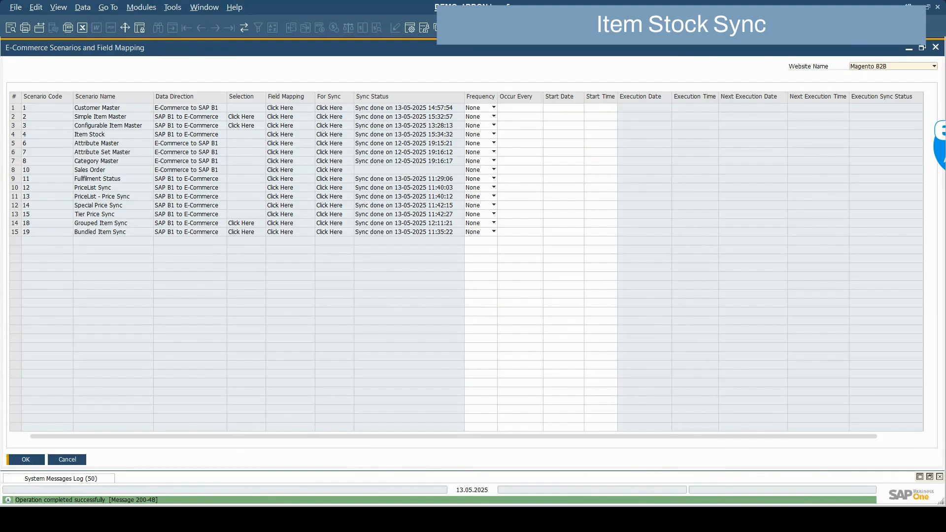
{"action": "key", "text": "alt+Tab"}
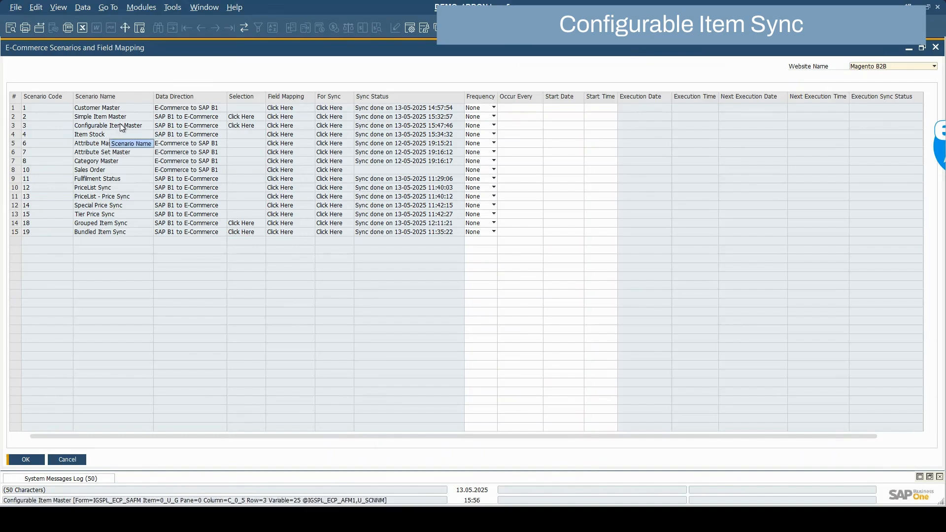
Open Item Master Data, search for item number EMMA, choose EMMA_CONF and check its E-Commerce sync settings per website.
{"action": "left_click", "coordinate": [127, 9]}
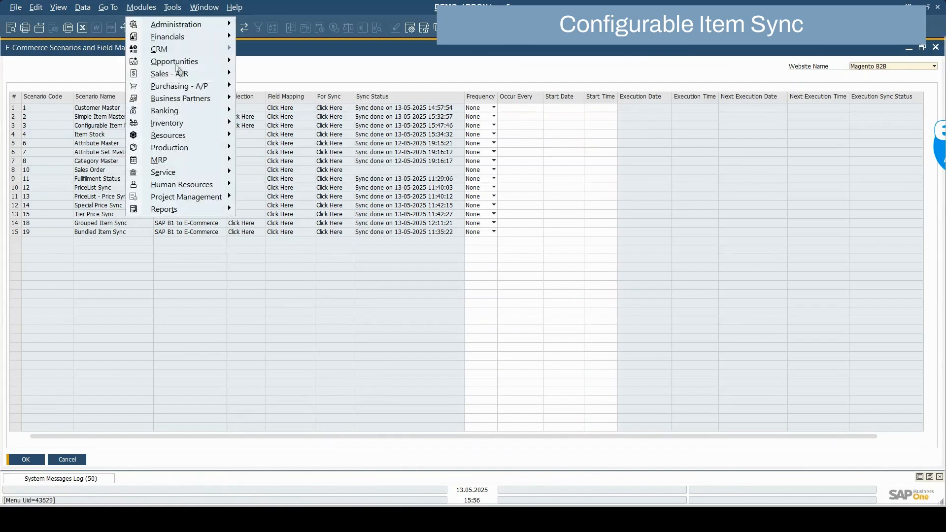
{"action": "mouse_move", "coordinate": [197, 123]}
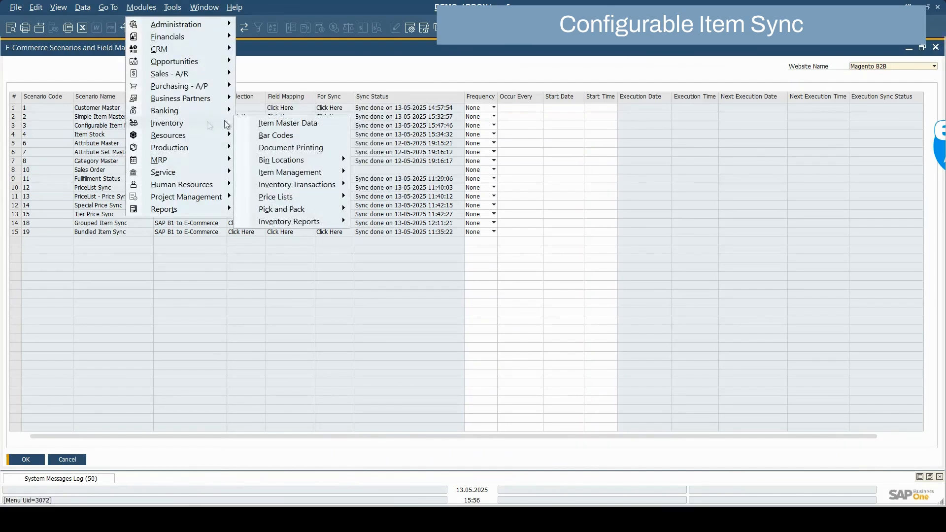
{"action": "left_click", "coordinate": [254, 123]}
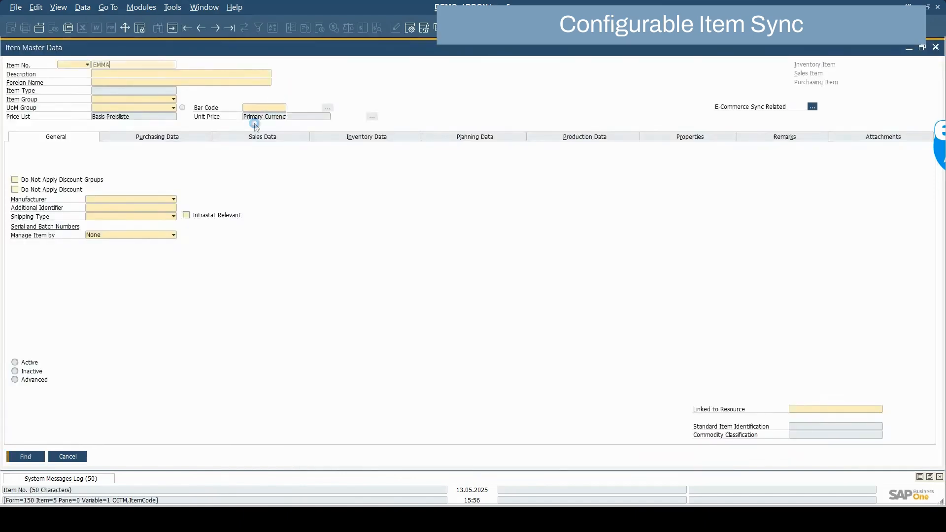
{"action": "type", "text": "EMMA"}
{"action": "key", "text": "Return"}
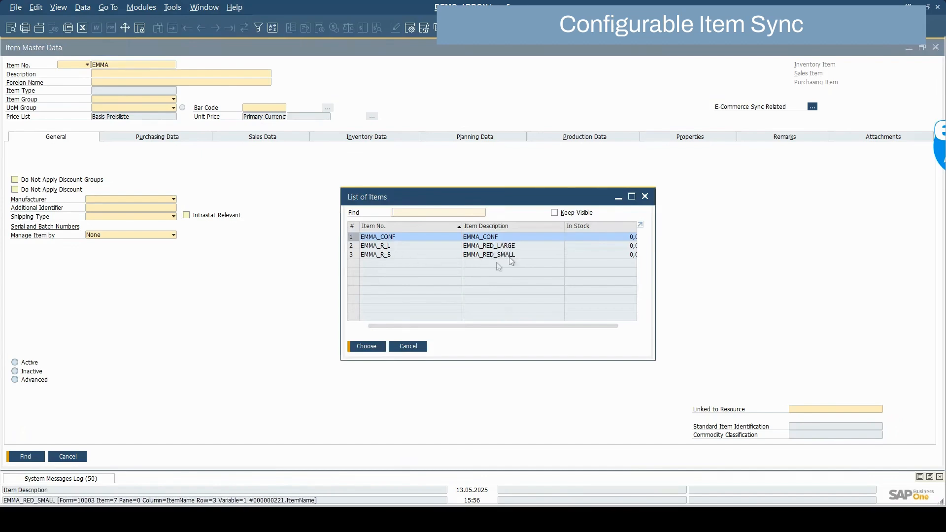
{"action": "left_click", "coordinate": [367, 345]}
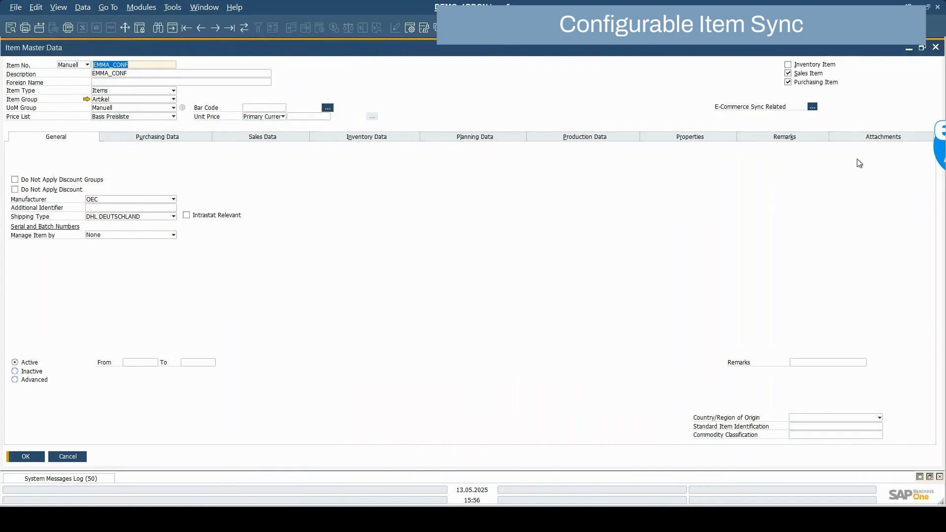
{"action": "left_click", "coordinate": [812, 108]}
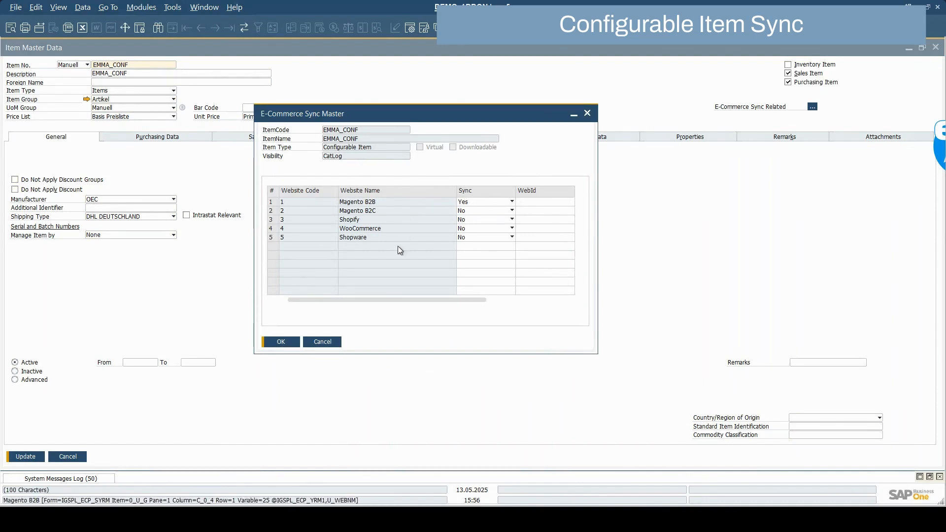
{"action": "left_click", "coordinate": [310, 341]}
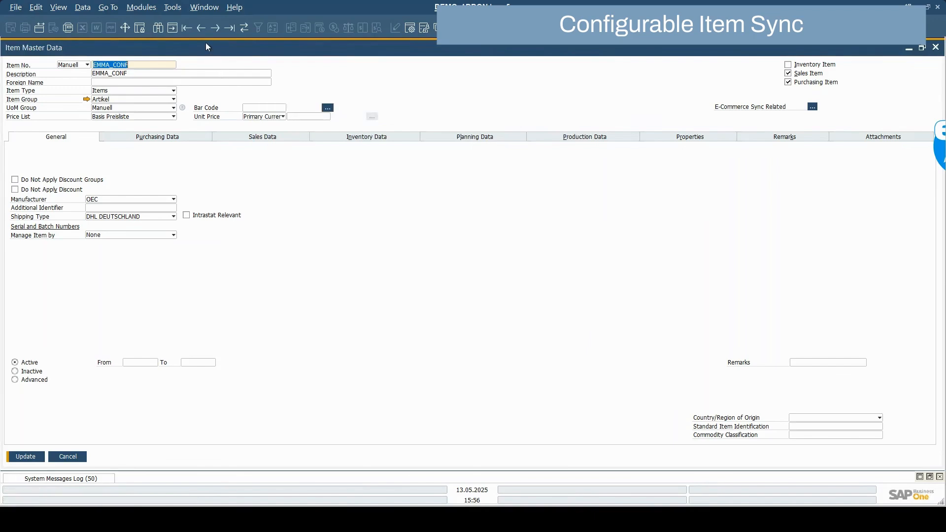
Go to variant item EMMA_R_L, check its E-Commerce sync settings and Magento B2B attributes, and close the item record.
{"action": "left_click", "coordinate": [214, 28]}
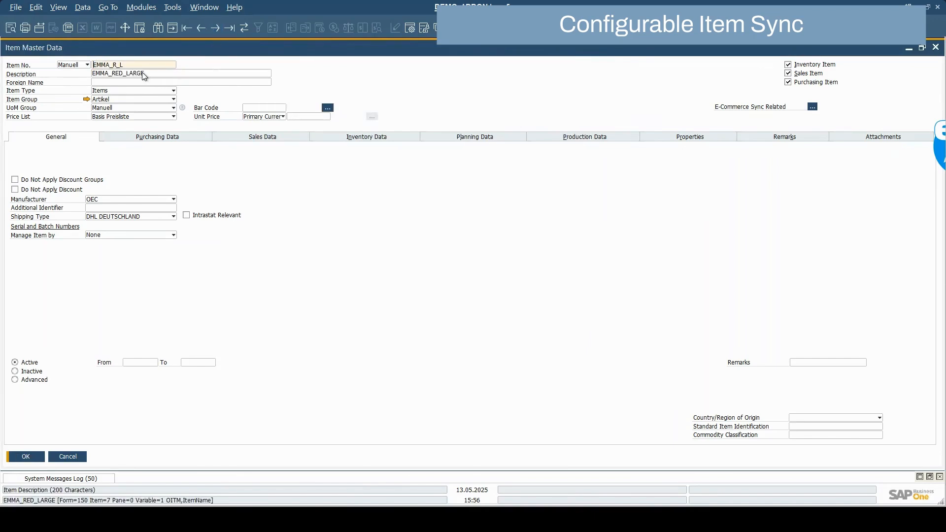
{"action": "left_click", "coordinate": [812, 107]}
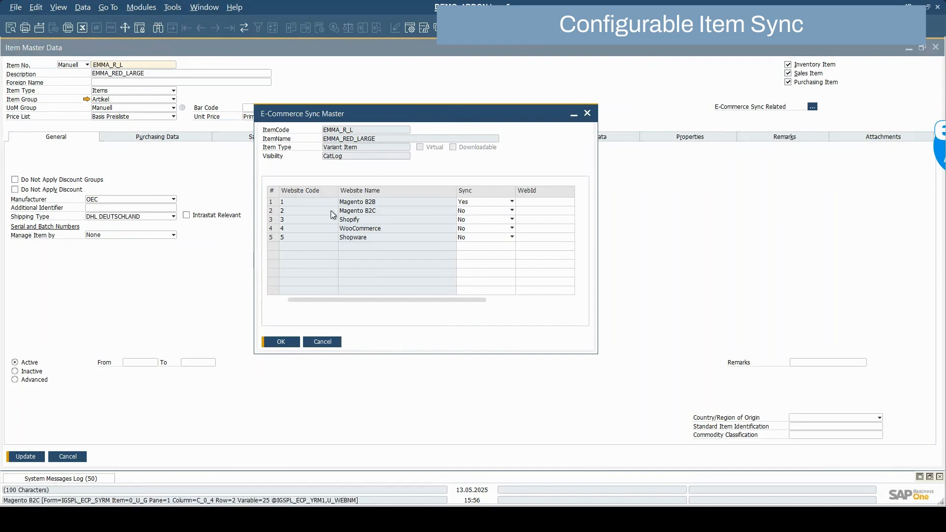
{"action": "double_click", "coordinate": [275, 205]}
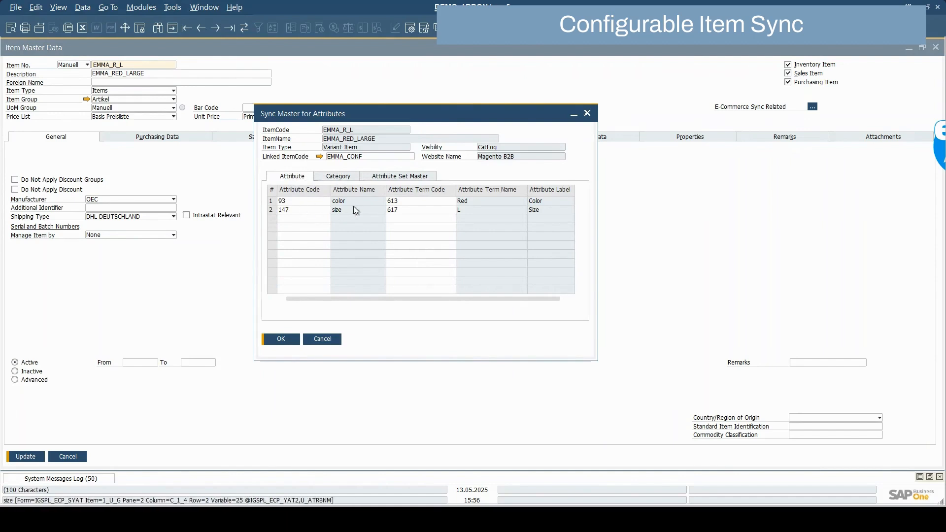
{"action": "left_click", "coordinate": [324, 342]}
{"action": "left_click", "coordinate": [322, 342]}
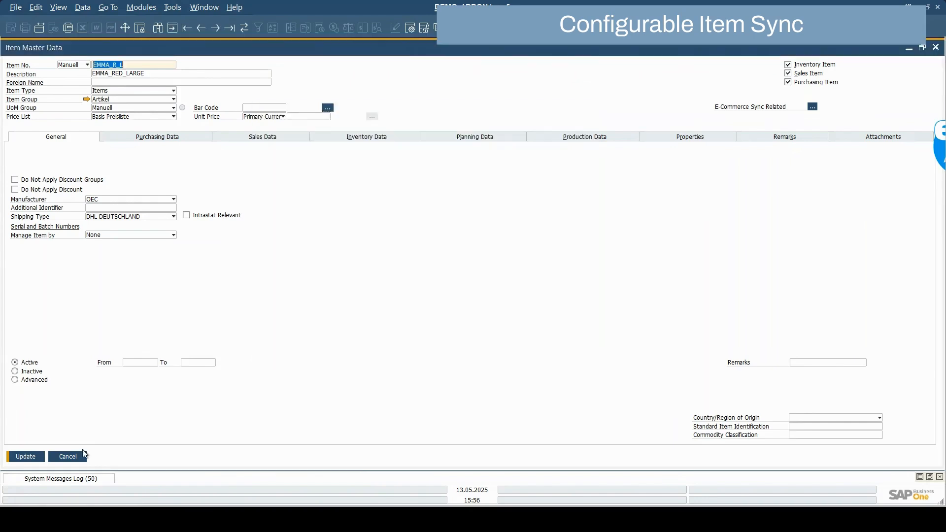
{"action": "left_click", "coordinate": [60, 460]}
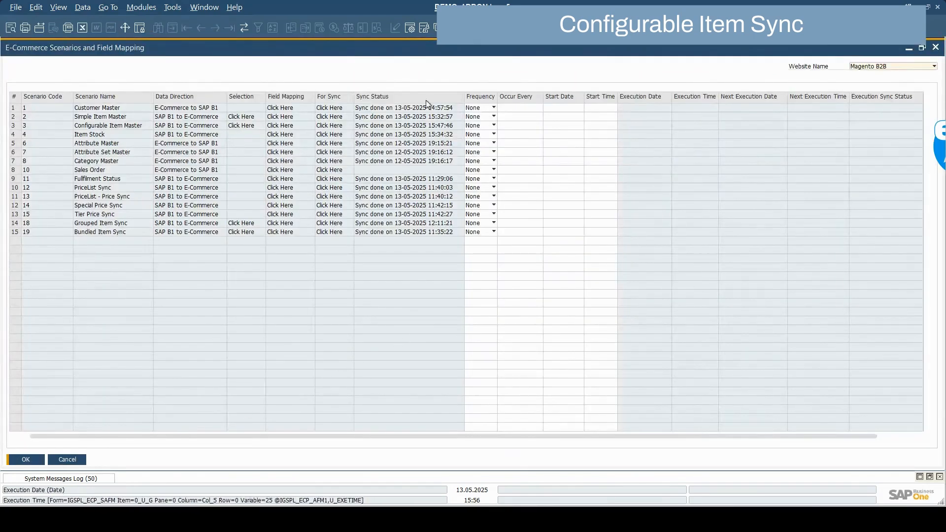
Generate the Configurable Item Master selection list for Magento B2B and add EMMA_CONF to the sync selection.
{"action": "left_click", "coordinate": [234, 125]}
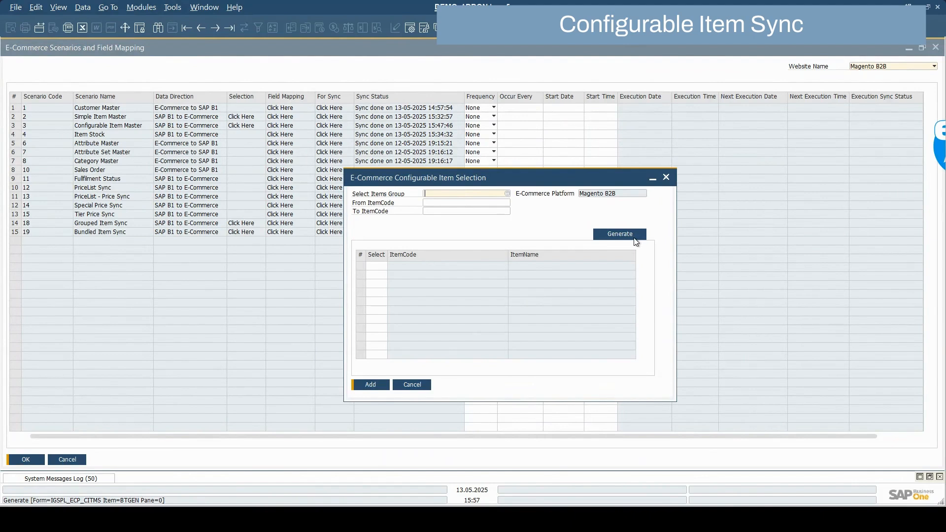
{"action": "left_click", "coordinate": [634, 240]}
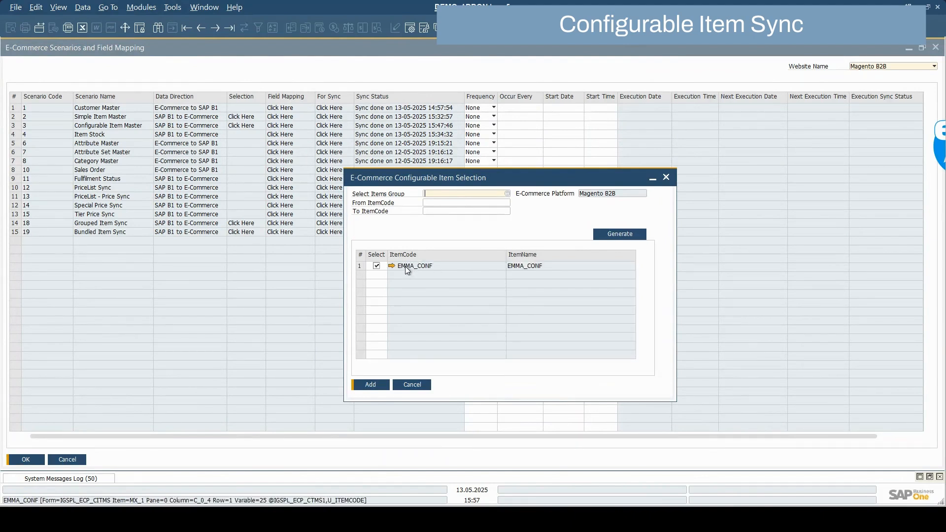
{"action": "left_click", "coordinate": [375, 387]}
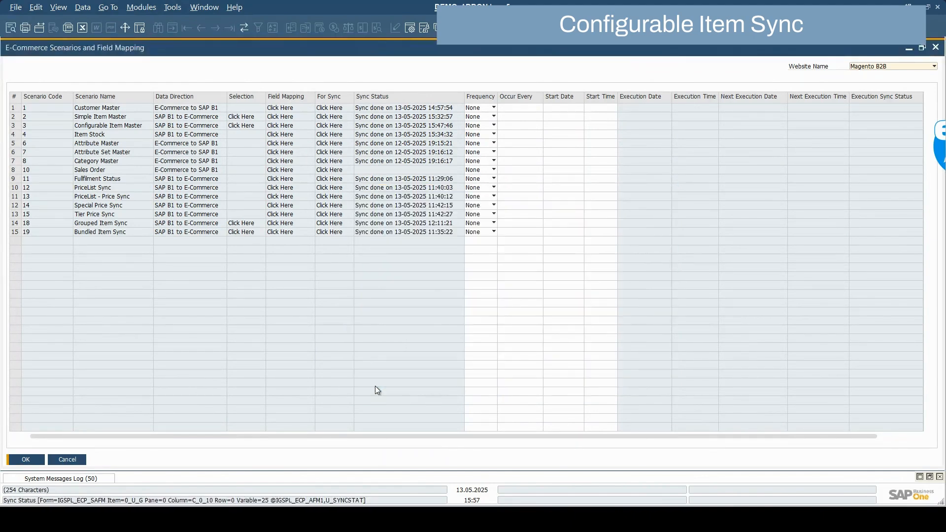
Sync the Configurable Item Master scenario for Magento B2B, and find item EMMA_CONF in Item Master Data by searching for EMMA.
{"action": "left_click", "coordinate": [333, 129]}
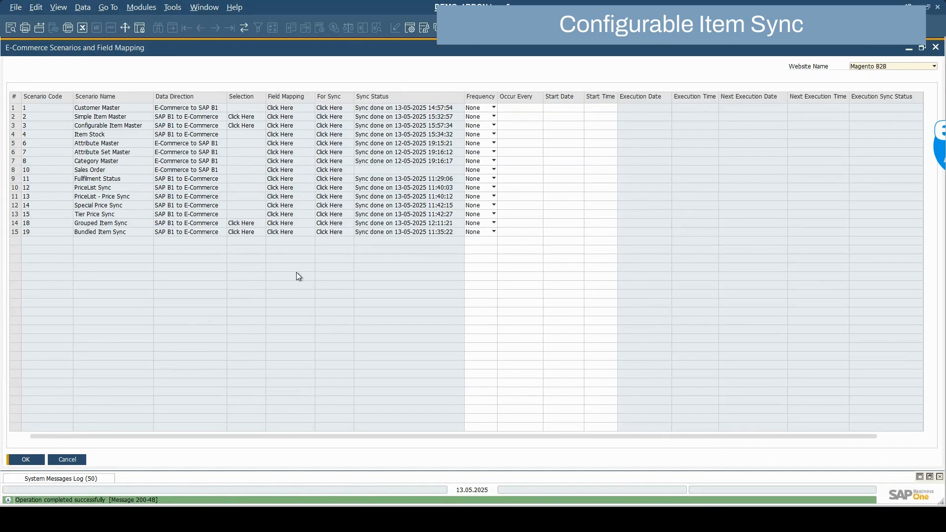
{"action": "left_click", "coordinate": [137, 7]}
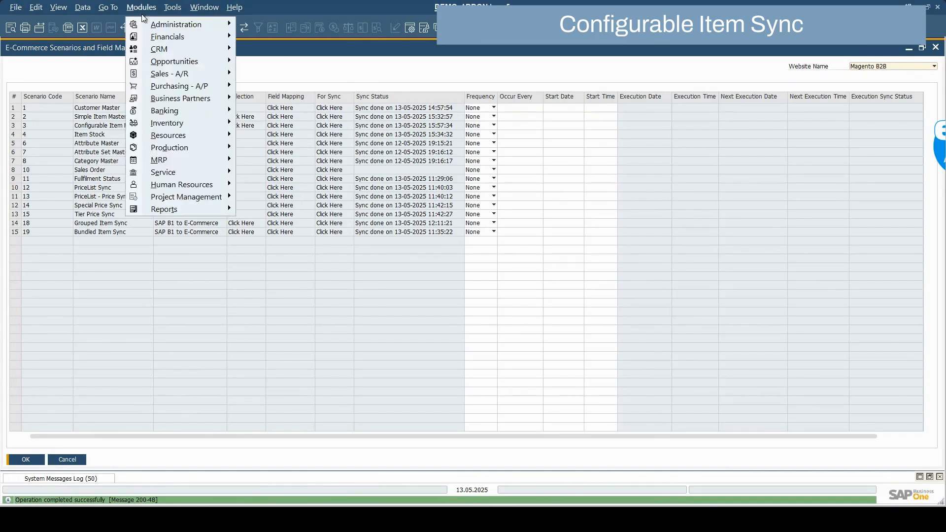
{"action": "mouse_move", "coordinate": [175, 124]}
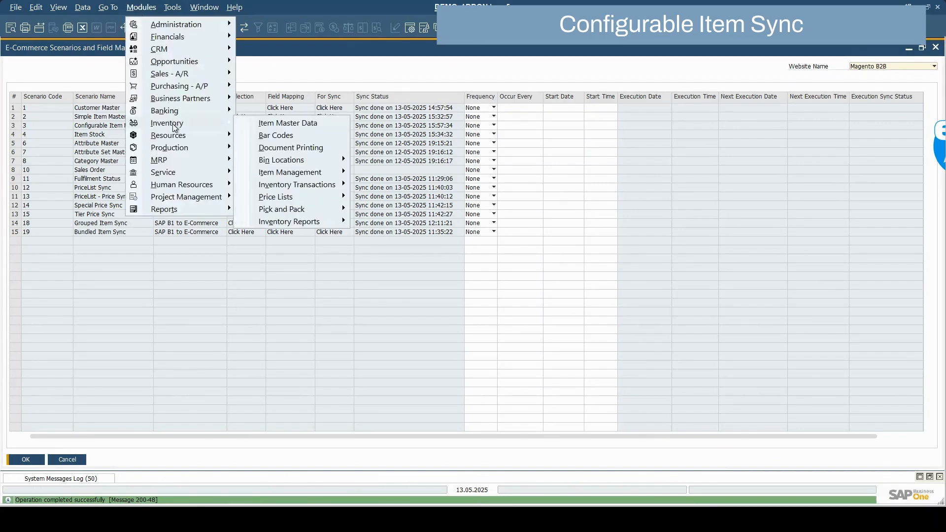
{"action": "left_click", "coordinate": [255, 122]}
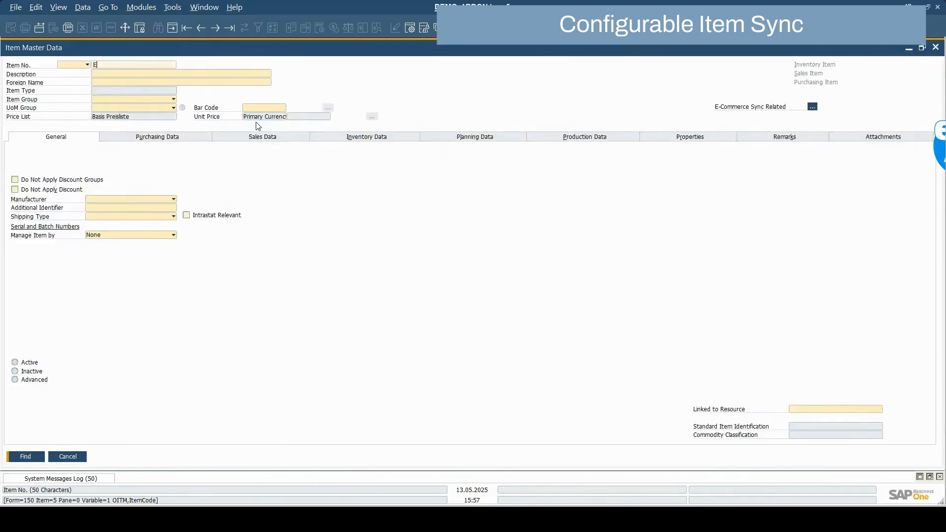
{"action": "type", "text": "EMMA"}
{"action": "key", "text": "Return"}
{"action": "key", "text": "Return"}
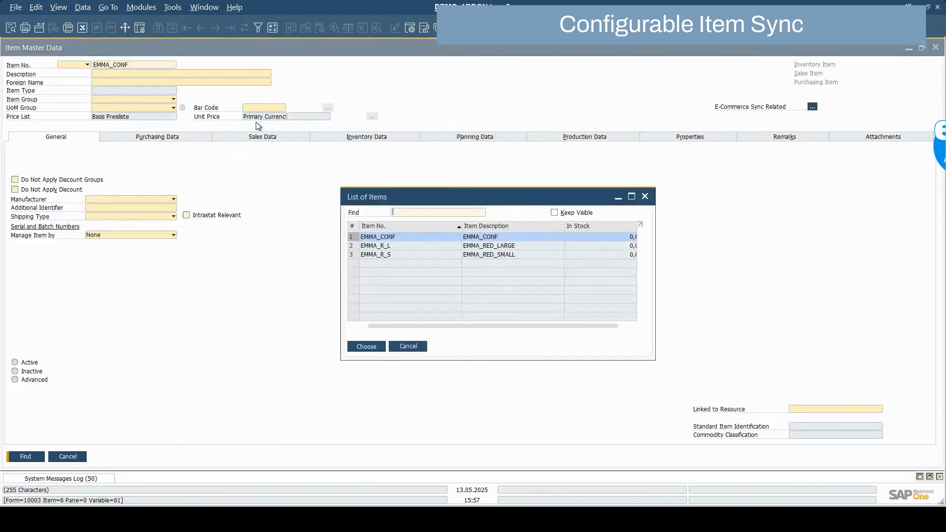
Check the E-Commerce sync settings and Magento B2B web IDs of items EMMA_CONF, EMMA_R_L and EMMA_R_S.
{"action": "left_click", "coordinate": [812, 107]}
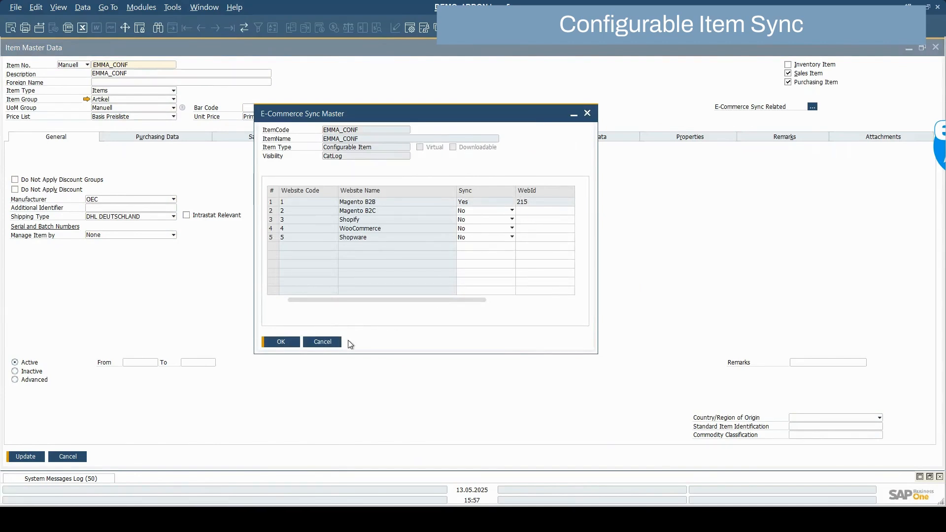
{"action": "left_click", "coordinate": [323, 341]}
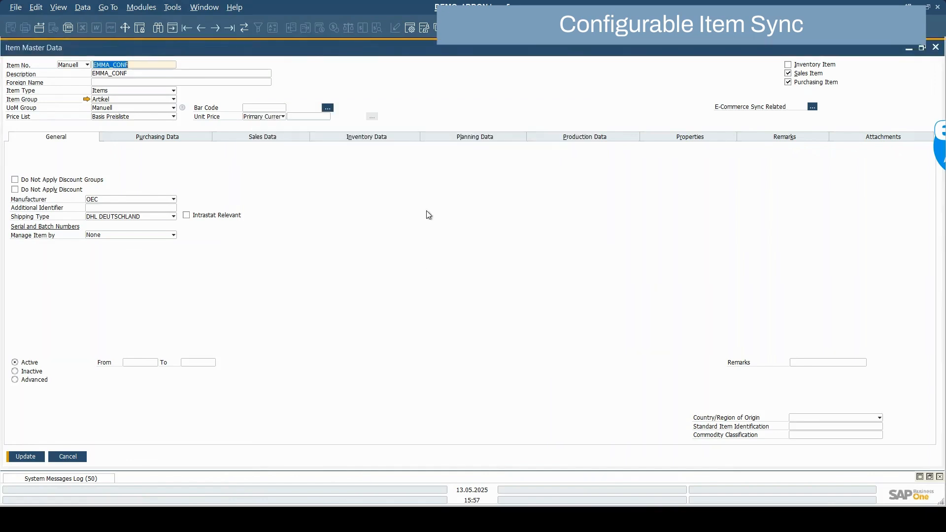
{"action": "left_click", "coordinate": [216, 28]}
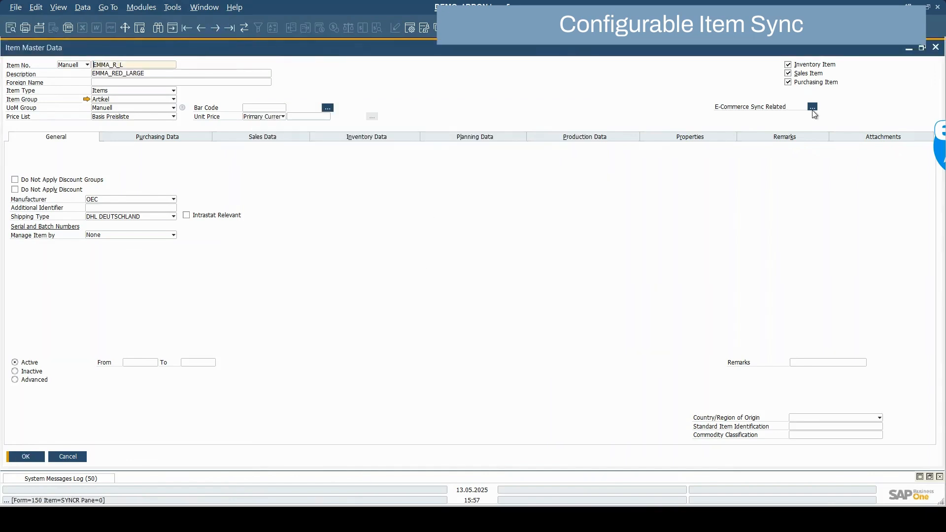
{"action": "left_click", "coordinate": [812, 107]}
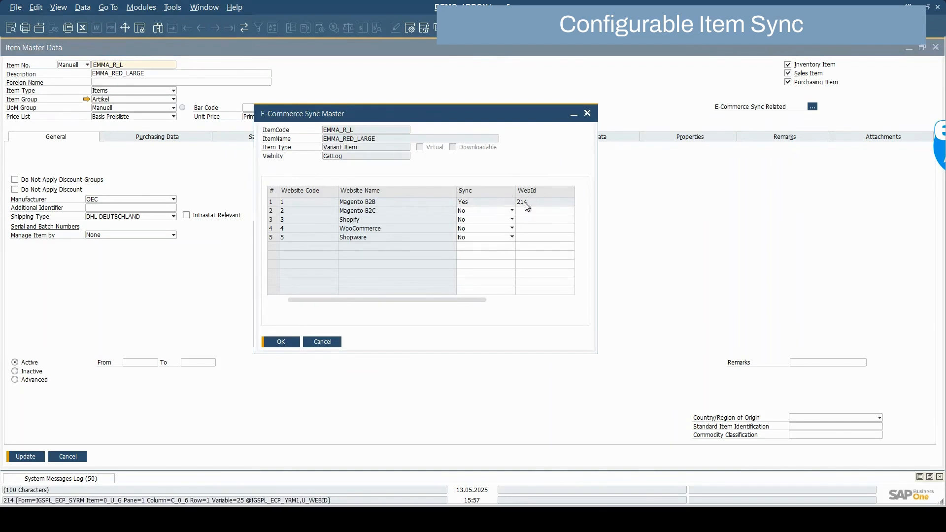
{"action": "left_click", "coordinate": [316, 348]}
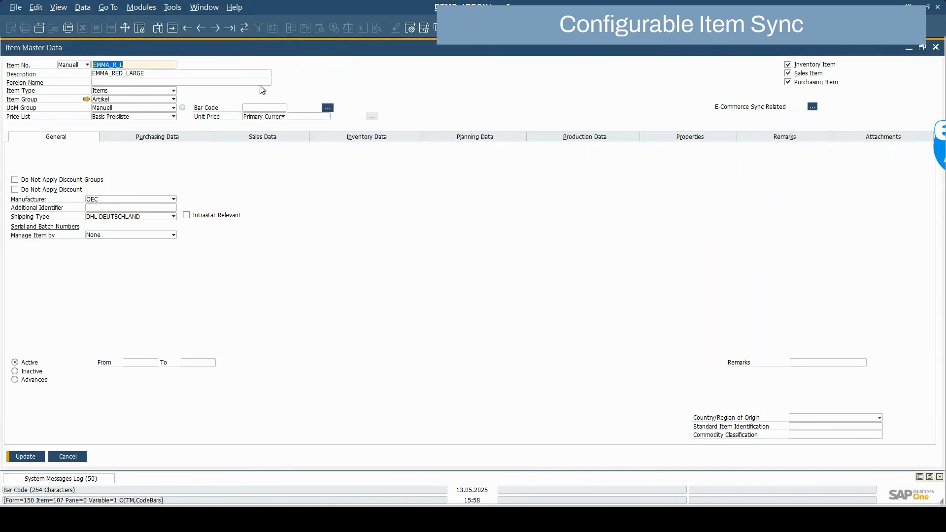
{"action": "left_click", "coordinate": [217, 26]}
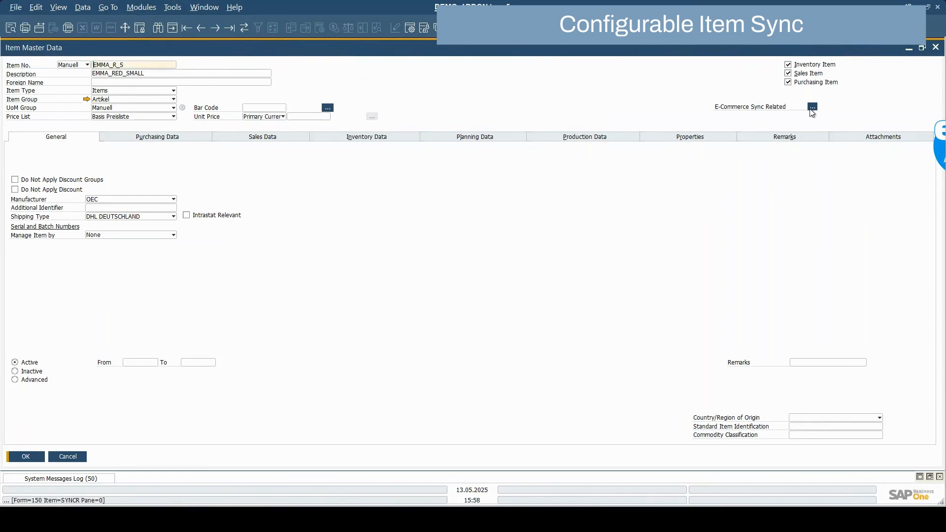
{"action": "left_click", "coordinate": [812, 107]}
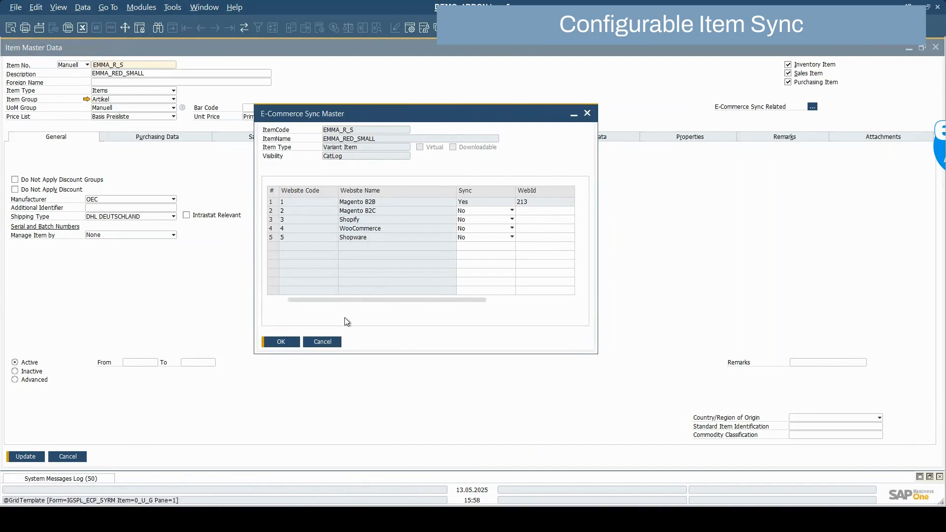
{"action": "left_click", "coordinate": [322, 341]}
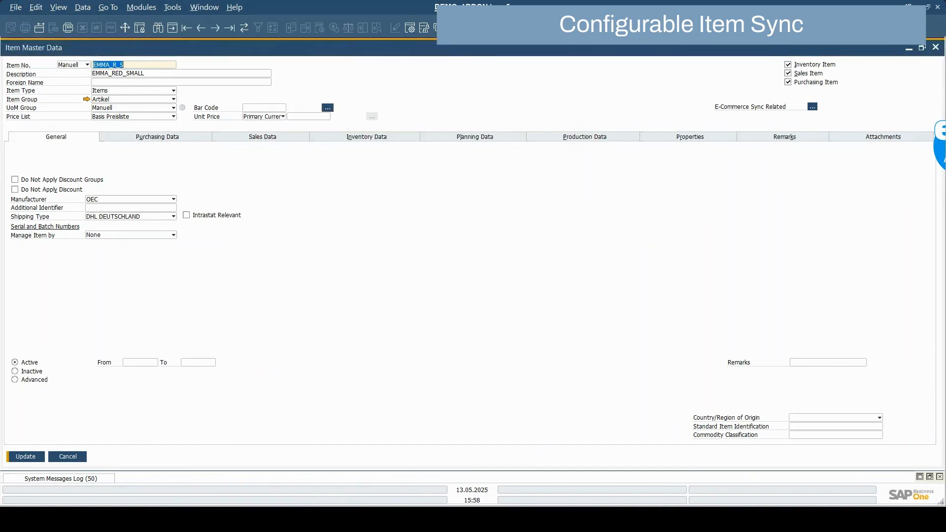
Switch to the Magento admin, refresh the Products list, and open EMMA_CONF to review its product details.
{"action": "left_click", "coordinate": [166, 518]}
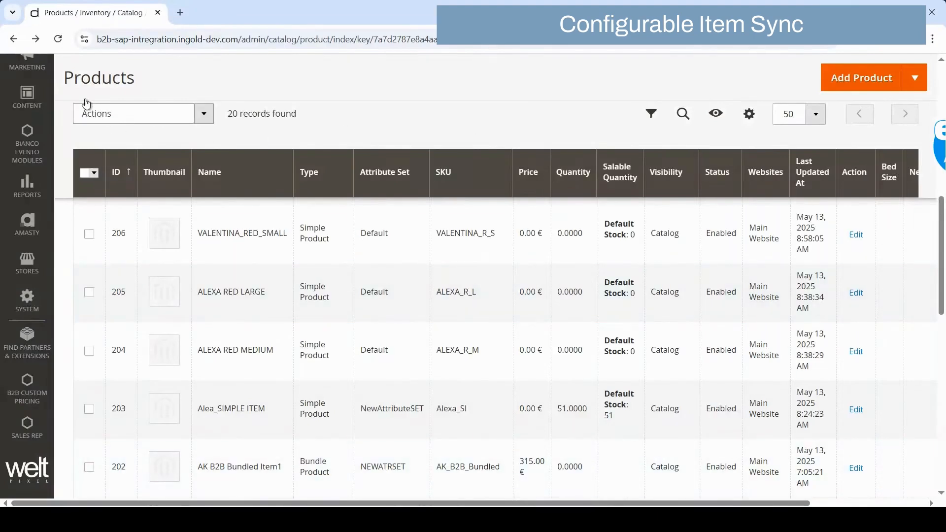
{"action": "left_click", "coordinate": [59, 43]}
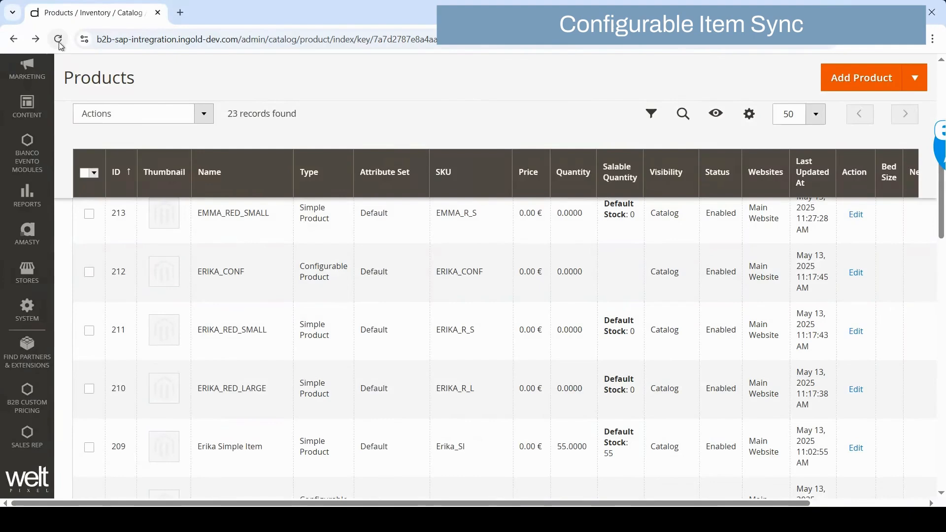
{"action": "scroll", "coordinate": [226, 276], "scroll_direction": "up", "scroll_amount": 5}
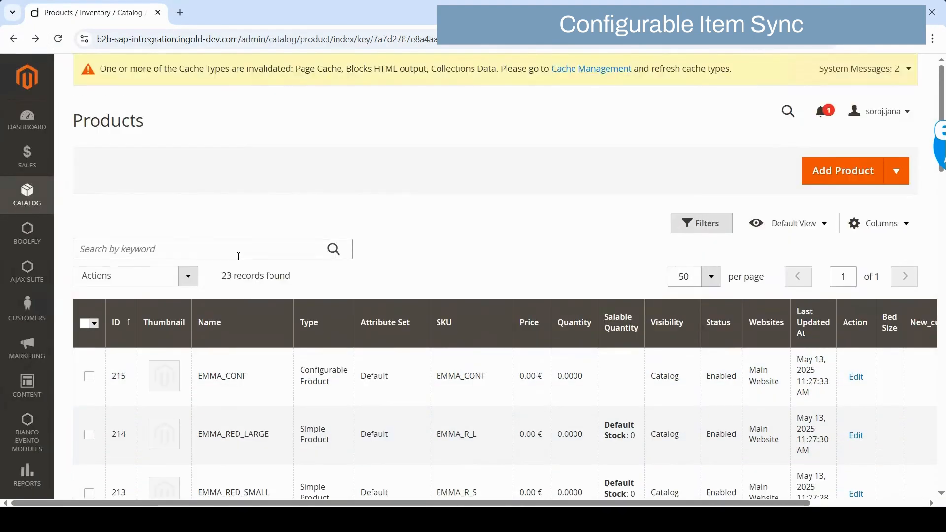
{"action": "scroll", "coordinate": [243, 262], "scroll_direction": "down", "scroll_amount": 3}
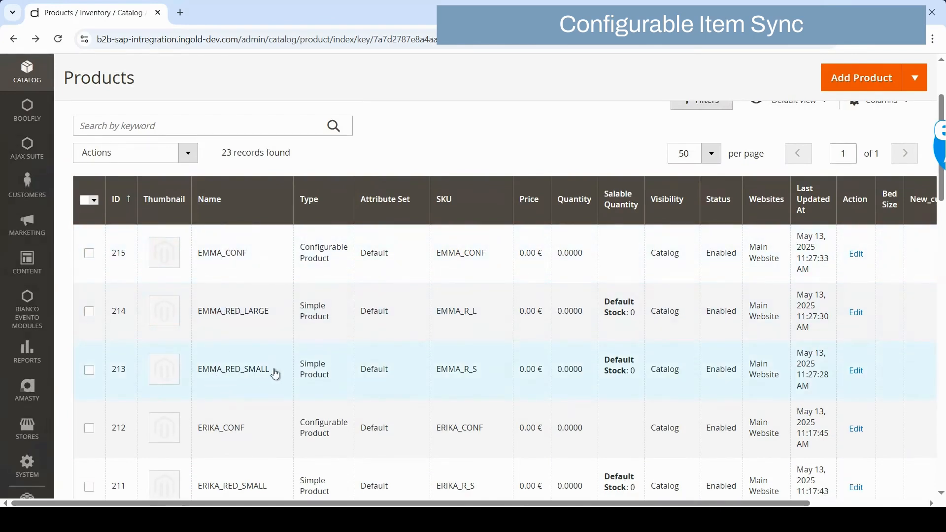
{"action": "left_click", "coordinate": [240, 260]}
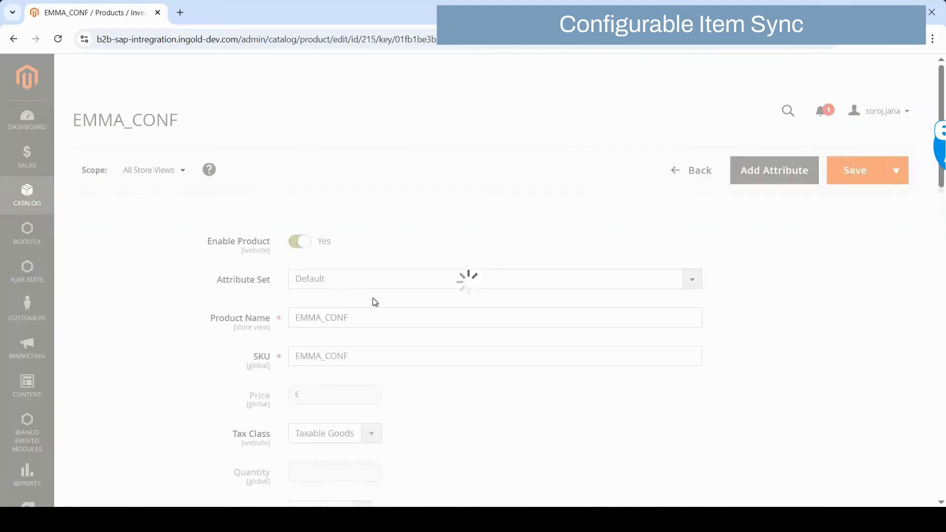
{"action": "scroll", "coordinate": [374, 301], "scroll_direction": "down", "scroll_amount": 8}
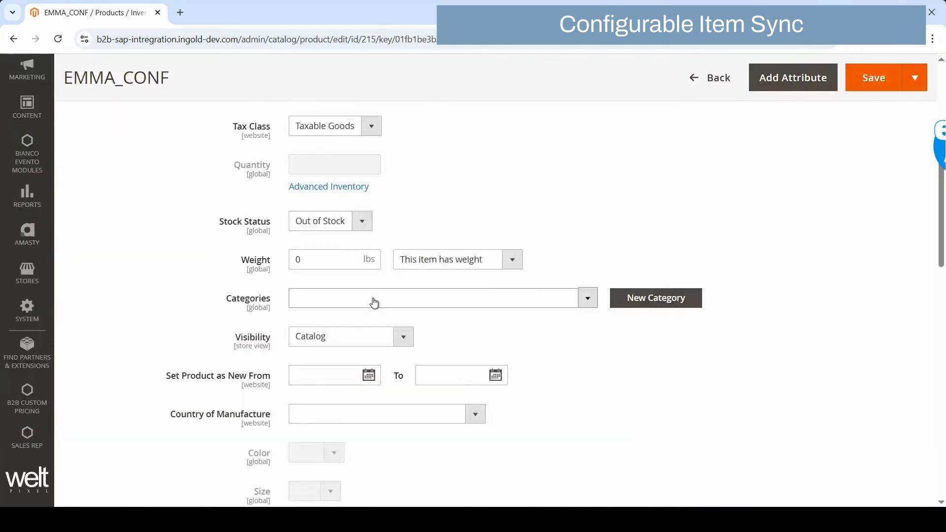
{"action": "scroll", "coordinate": [375, 301], "scroll_direction": "down", "scroll_amount": 7}
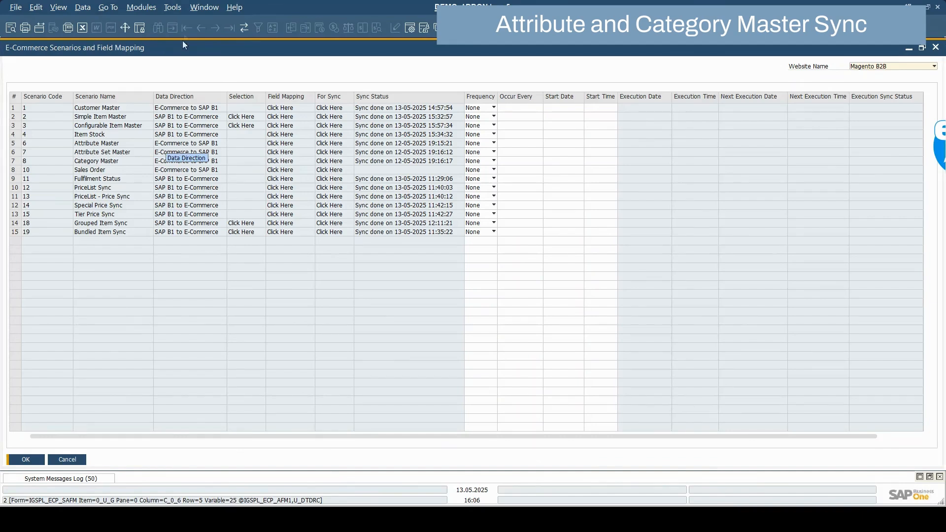
Look through the available default forms for the attribute, attribute set and category masters.
{"action": "left_click", "coordinate": [175, 8]}
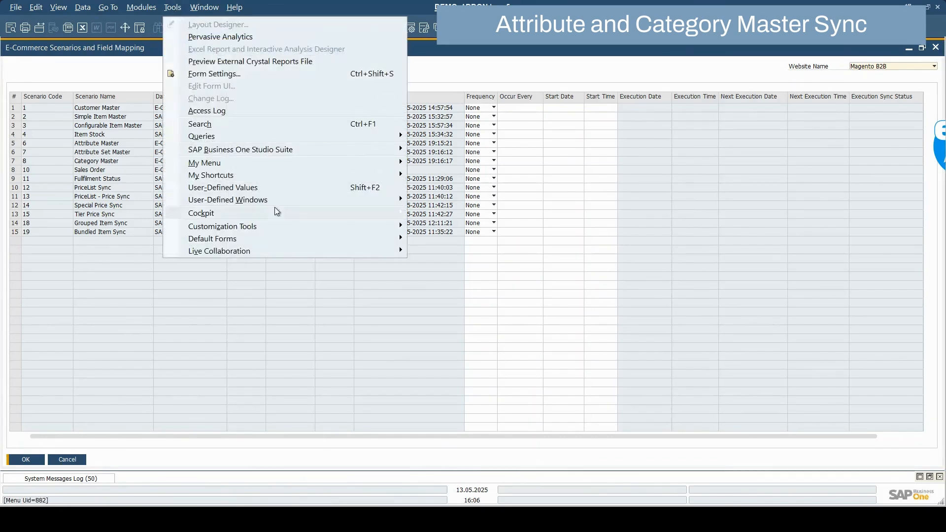
{"action": "mouse_move", "coordinate": [277, 204]}
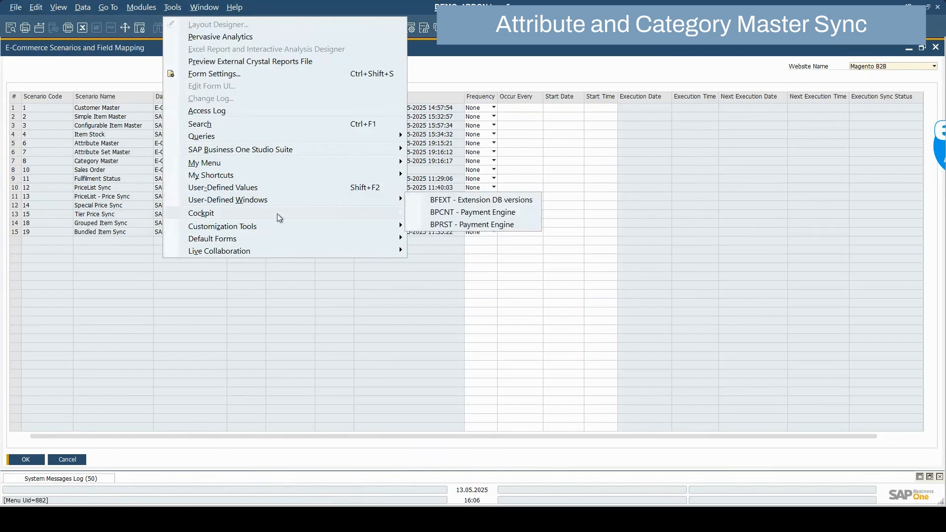
{"action": "mouse_move", "coordinate": [283, 228]}
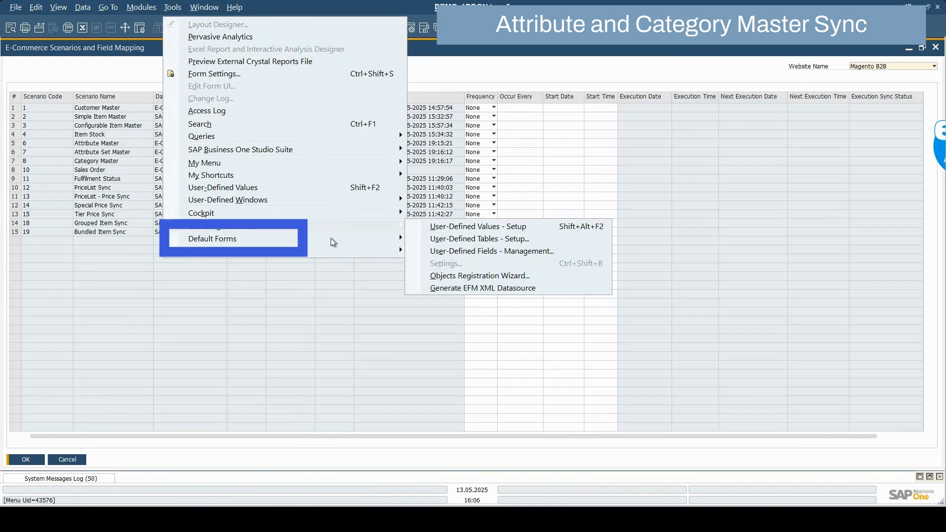
{"action": "mouse_move", "coordinate": [331, 239]}
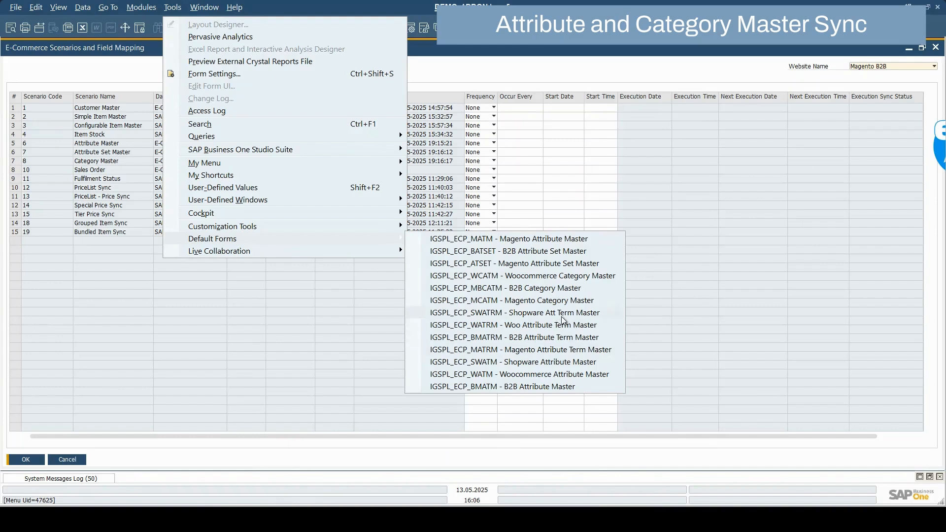
{"action": "left_click", "coordinate": [447, 66]}
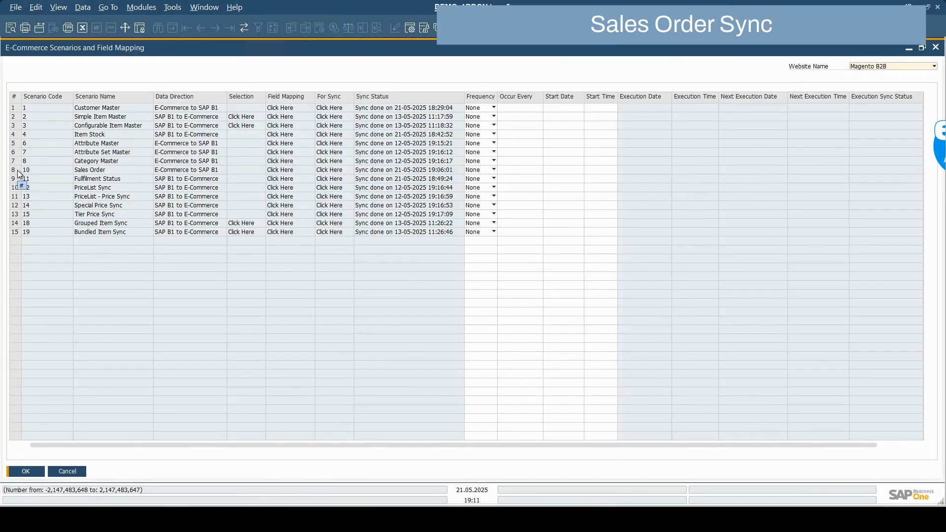
Switch to the B2B webshop, open Erika Simple Item on the shop page and add a quantity of 2 to the cart.
{"action": "mouse_move", "coordinate": [167, 519]}
{"action": "left_click", "coordinate": [126, 480]}
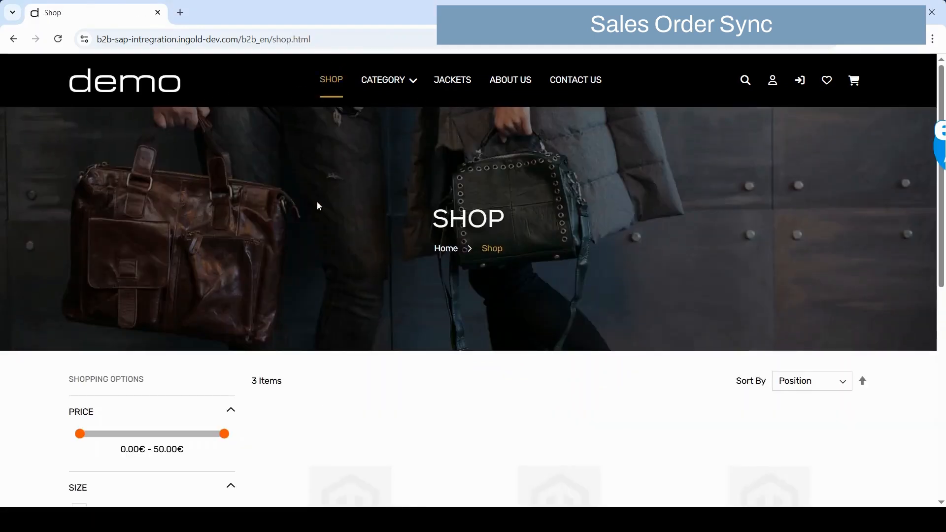
{"action": "scroll", "coordinate": [317, 206], "scroll_direction": "down", "scroll_amount": 5}
{"action": "left_click", "coordinate": [344, 364]}
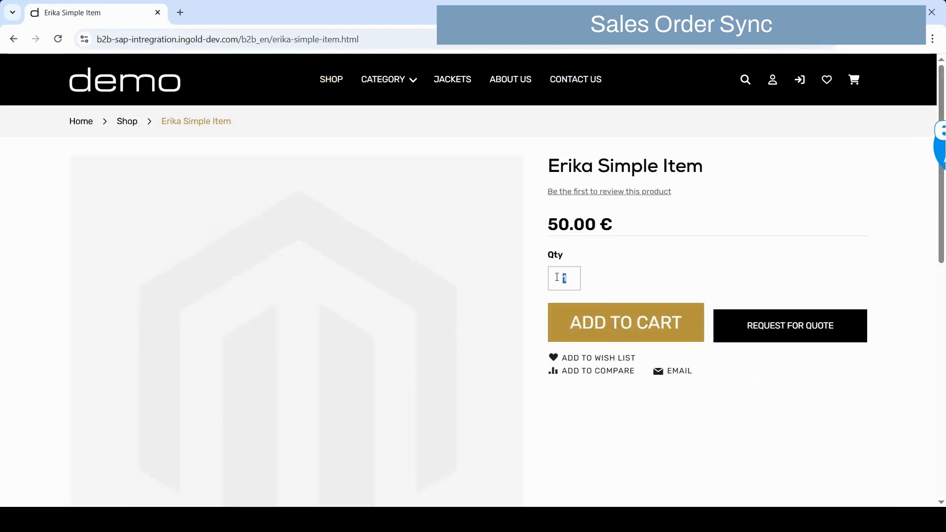
{"action": "left_click", "coordinate": [625, 321]}
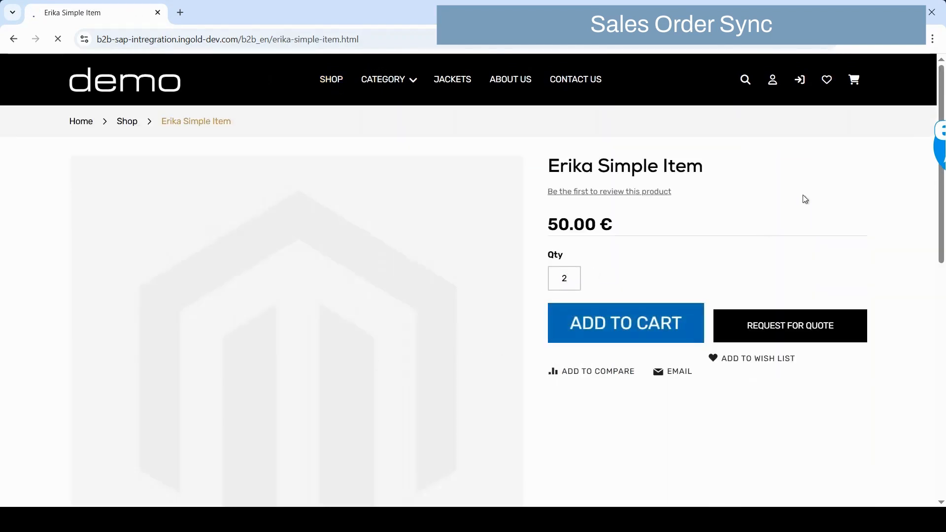
Check out the cart with Check / Money order as payment method, accept the terms and conditions, and place the order.
{"action": "left_click", "coordinate": [853, 79]}
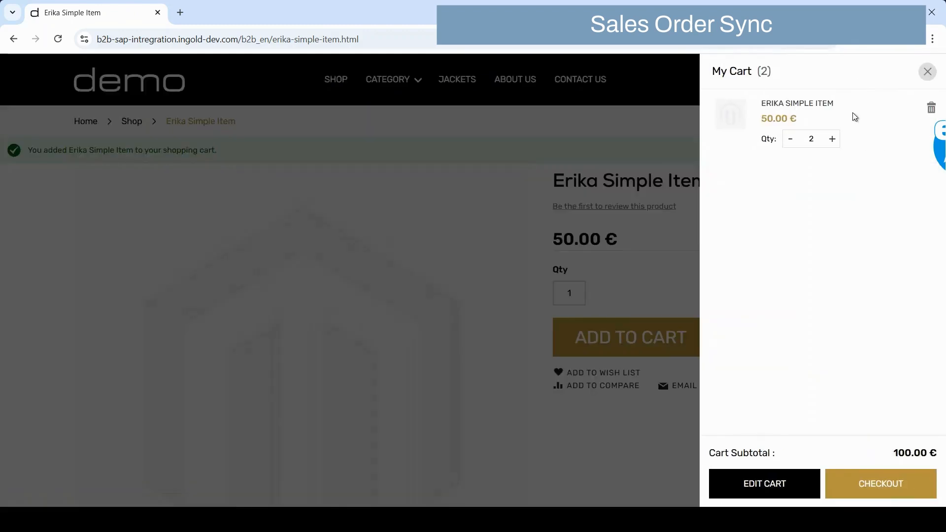
{"action": "left_click", "coordinate": [899, 493]}
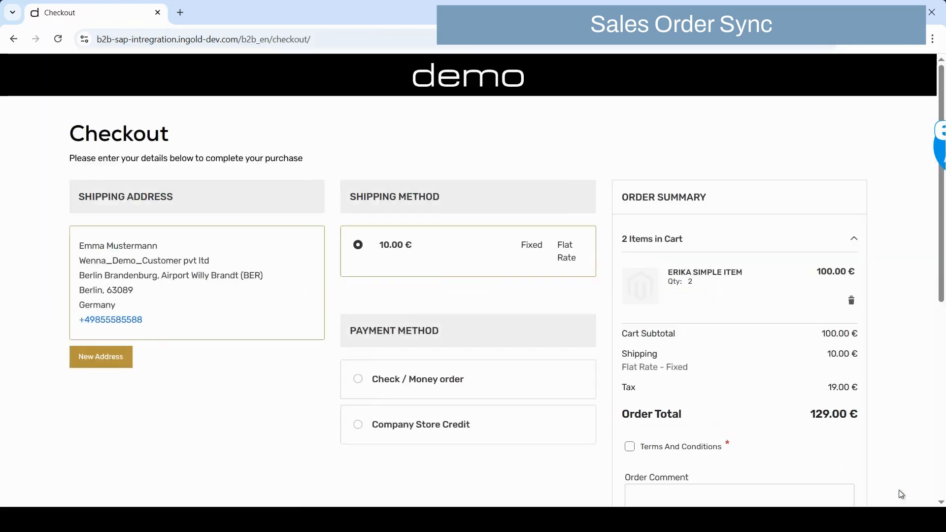
{"action": "left_click", "coordinate": [359, 379]}
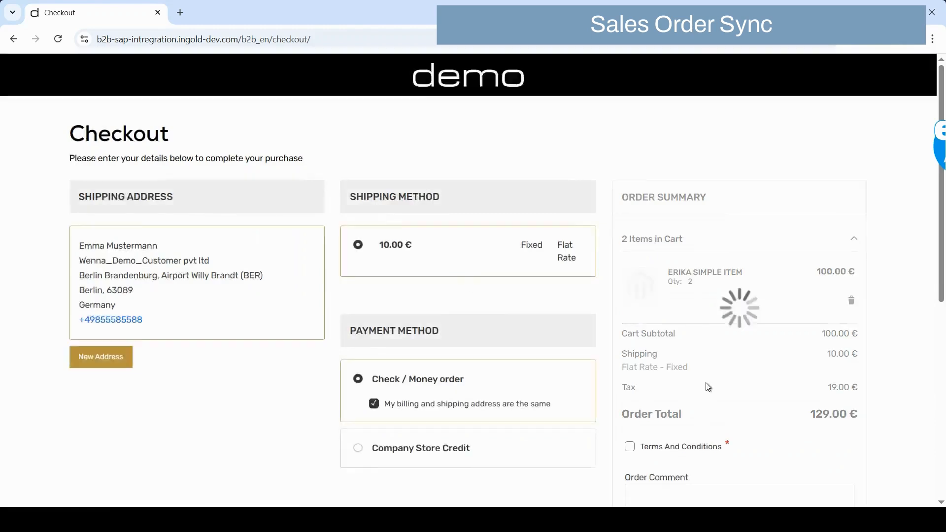
{"action": "scroll", "coordinate": [710, 386], "scroll_direction": "down", "scroll_amount": 2}
{"action": "left_click", "coordinate": [630, 323]}
{"action": "left_click", "coordinate": [713, 463]}
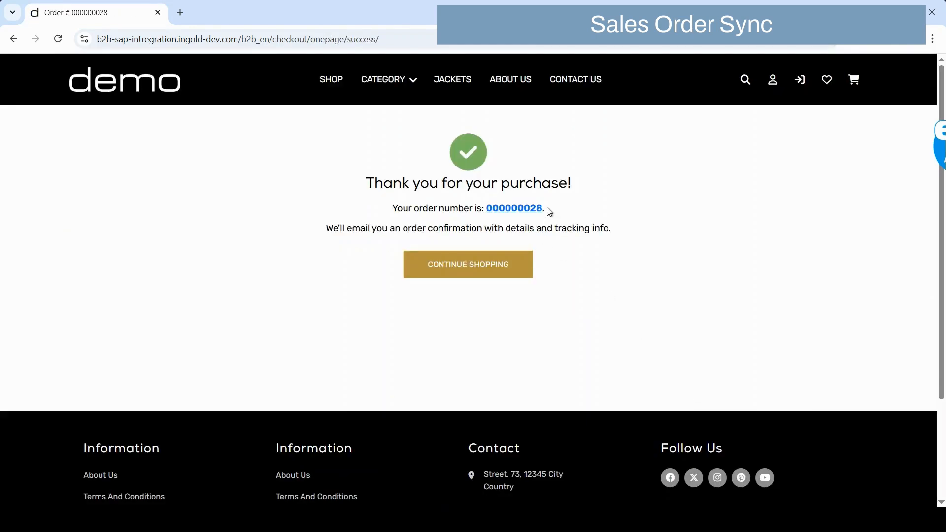
Note the new order's number, switch to the Magento admin, and locate the order in the sales Orders list.
{"action": "left_click_drag", "start_coordinate": [548, 212], "coordinate": [524, 211]}
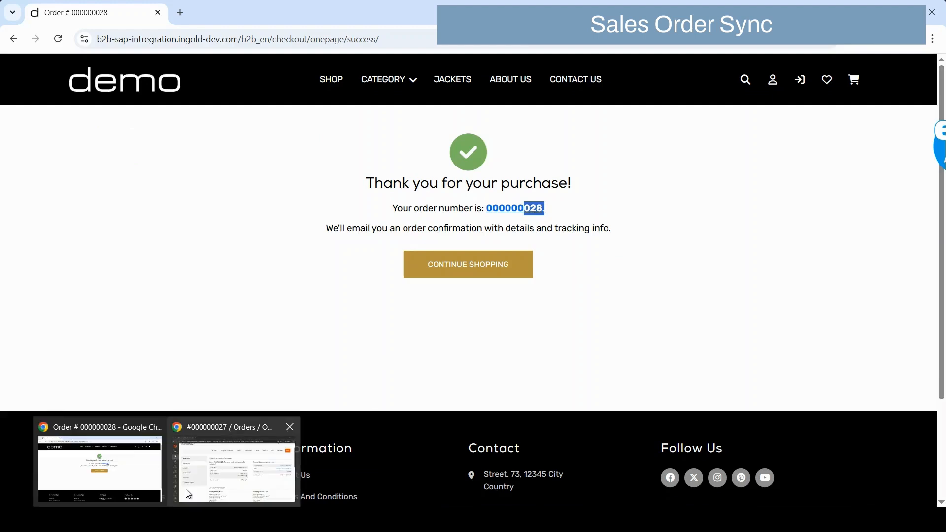
{"action": "left_click", "coordinate": [187, 490]}
{"action": "left_click", "coordinate": [20, 157]}
{"action": "left_click", "coordinate": [87, 156]}
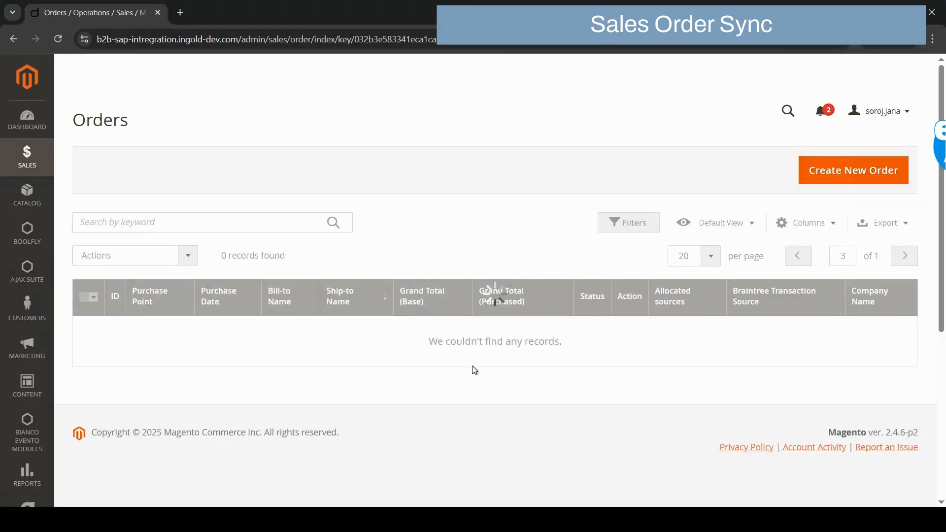
{"action": "scroll", "coordinate": [472, 367], "scroll_direction": "down", "scroll_amount": 10}
{"action": "scroll", "coordinate": [473, 370], "scroll_direction": "down", "scroll_amount": 4}
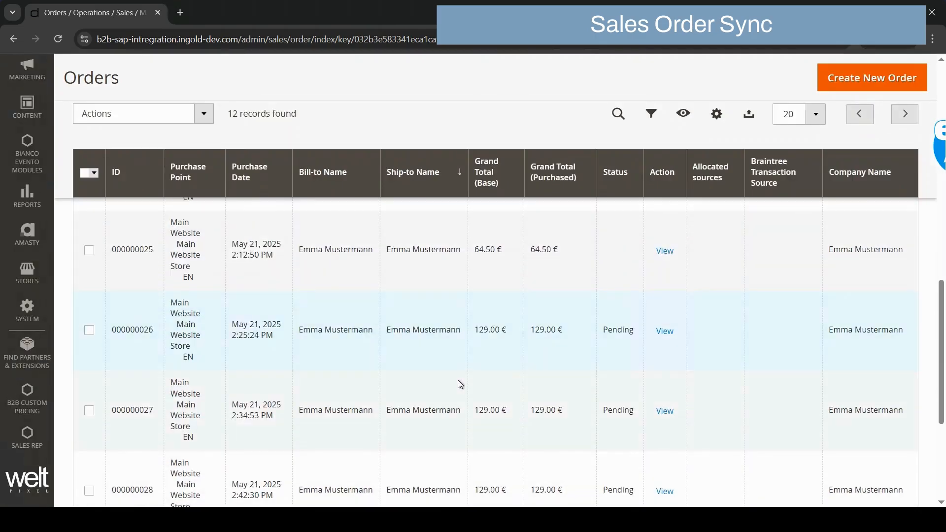
Switch to SAP Business One, run the Sales Order sync for Magento B2B, and open the most recent sales order.
{"action": "double_click", "coordinate": [126, 366]}
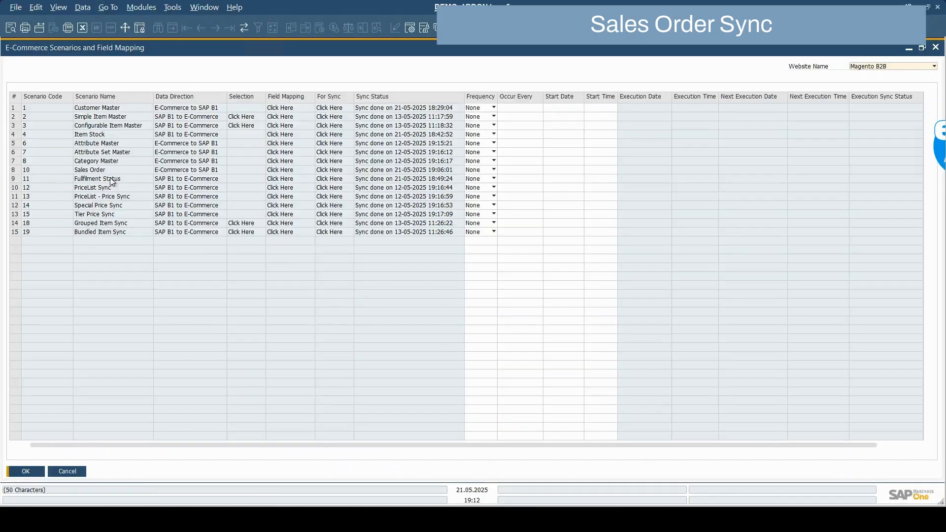
{"action": "left_click", "coordinate": [331, 170]}
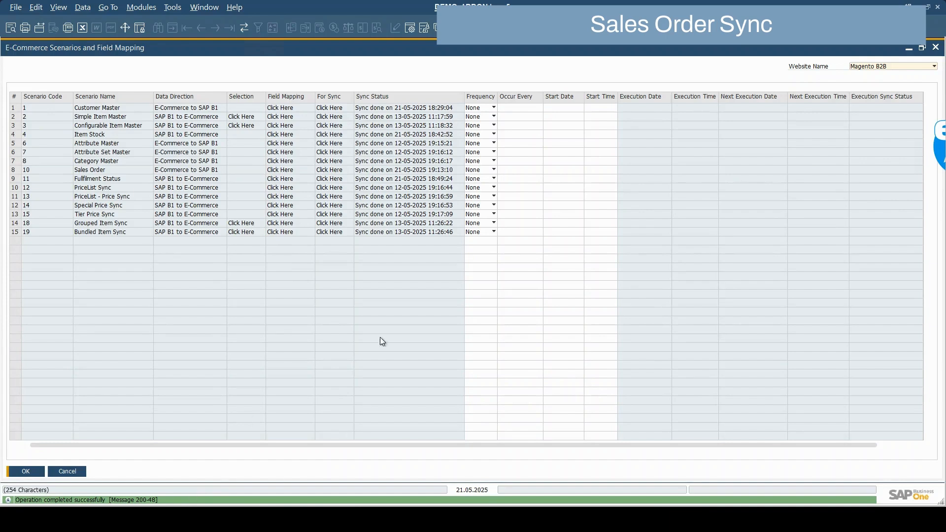
{"action": "left_click", "coordinate": [141, 8]}
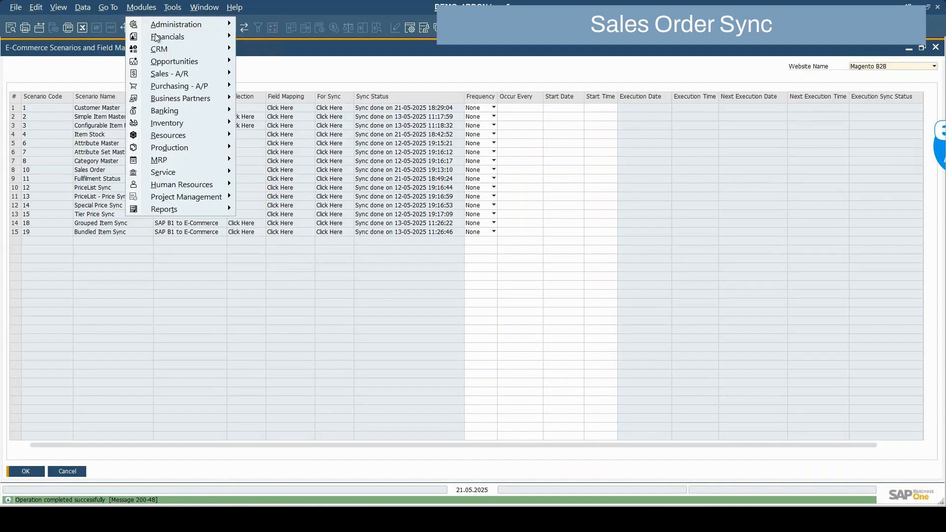
{"action": "mouse_move", "coordinate": [178, 75]}
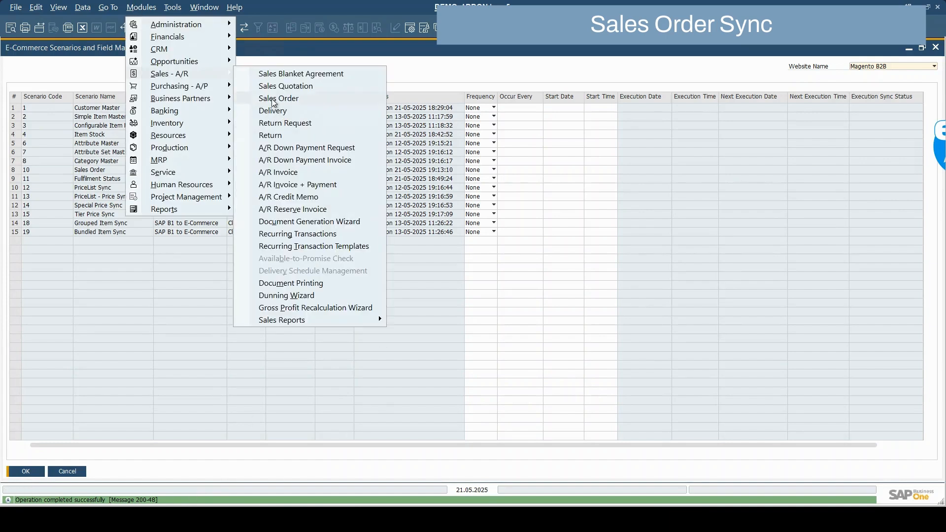
{"action": "left_click", "coordinate": [275, 100]}
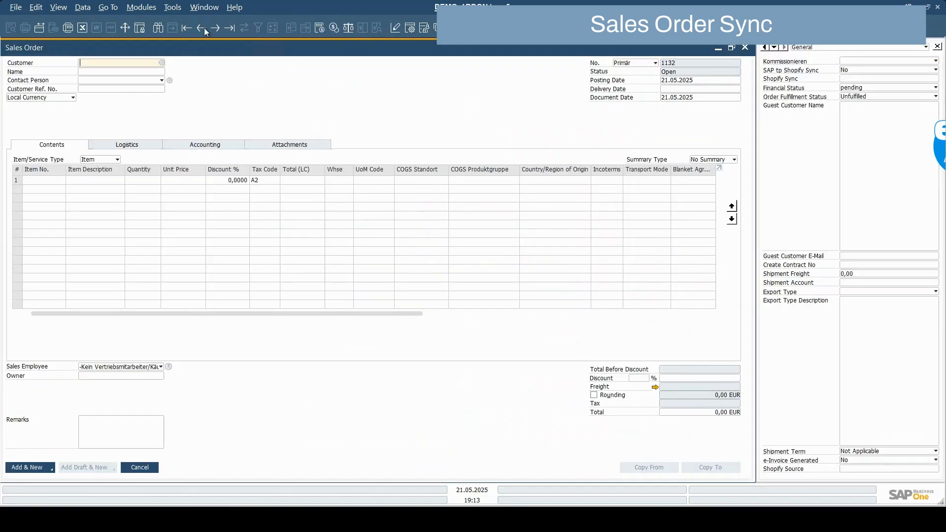
{"action": "left_click", "coordinate": [201, 28]}
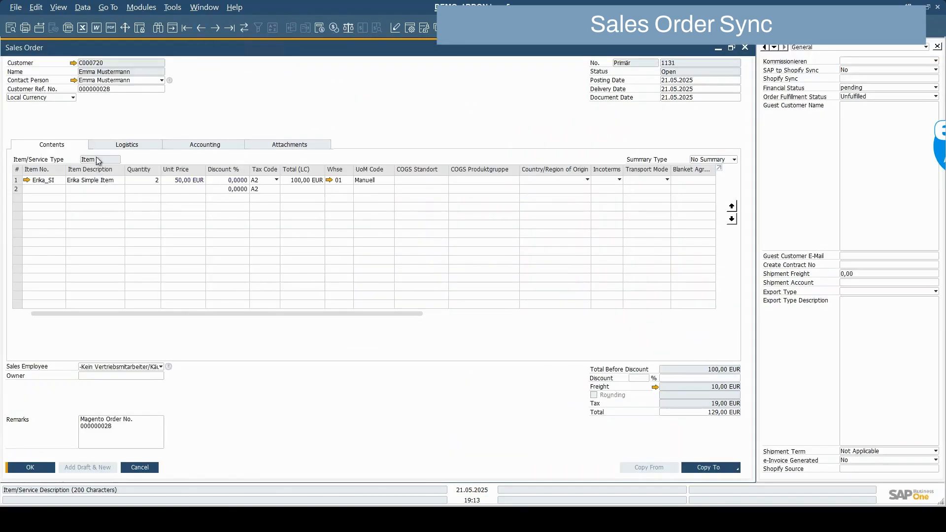
Check the sales order's Customer Ref. No. against the order number in the Magento admin, and check the order status there.
{"action": "double_click", "coordinate": [114, 90]}
{"action": "left_click", "coordinate": [115, 87]}
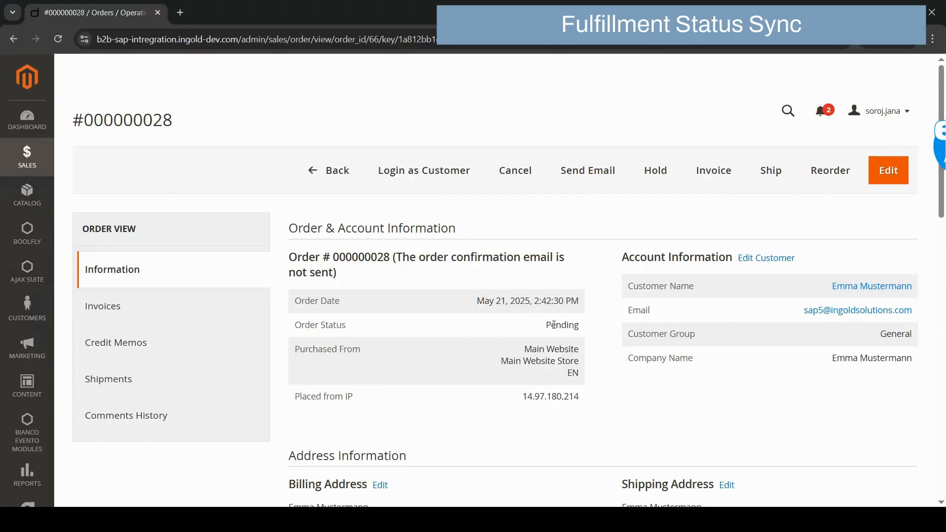
{"action": "left_click_drag", "start_coordinate": [384, 258], "coordinate": [378, 259]}
{"action": "left_click", "coordinate": [558, 327]}
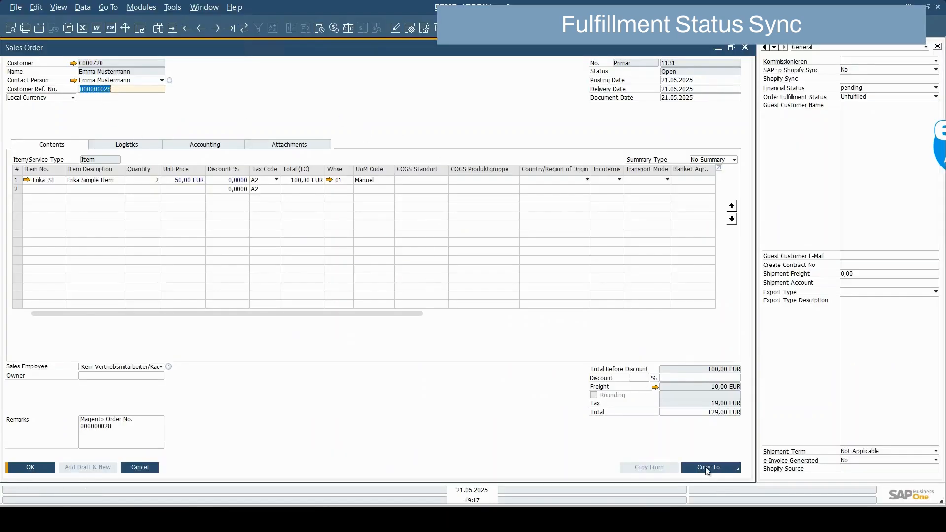
Back in SAP Business One, copy the sales order to a delivery, add the delivery with confirmation, and close its window.
{"action": "left_click", "coordinate": [708, 469]}
{"action": "left_click", "coordinate": [693, 422]}
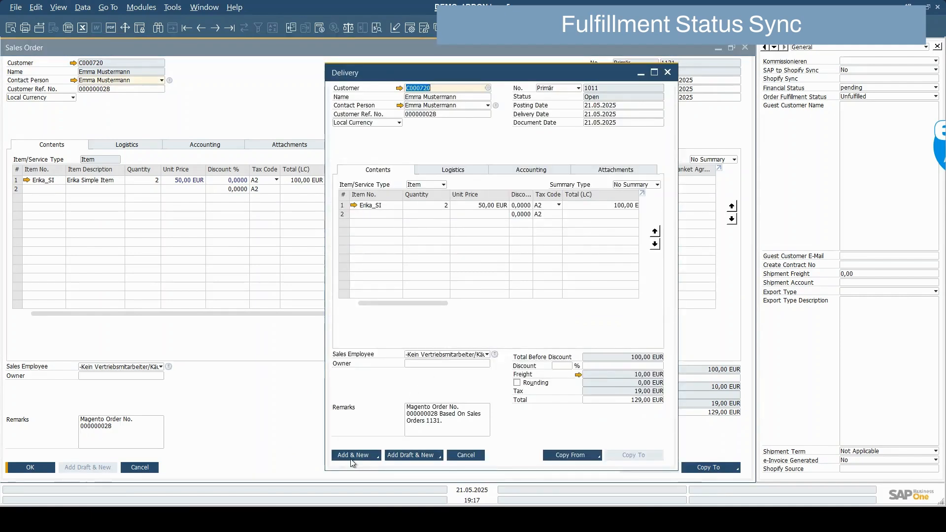
{"action": "left_click", "coordinate": [356, 455]}
{"action": "left_click", "coordinate": [355, 273]}
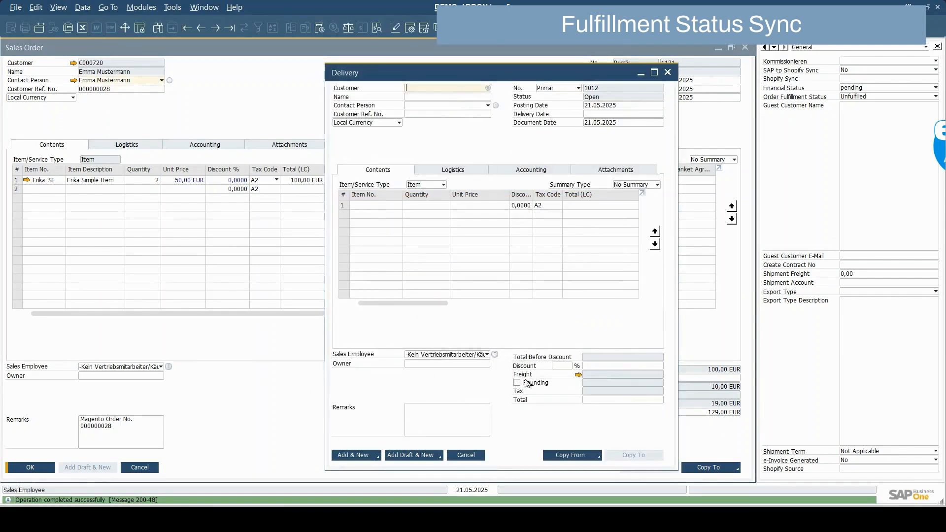
{"action": "left_click", "coordinate": [668, 73]}
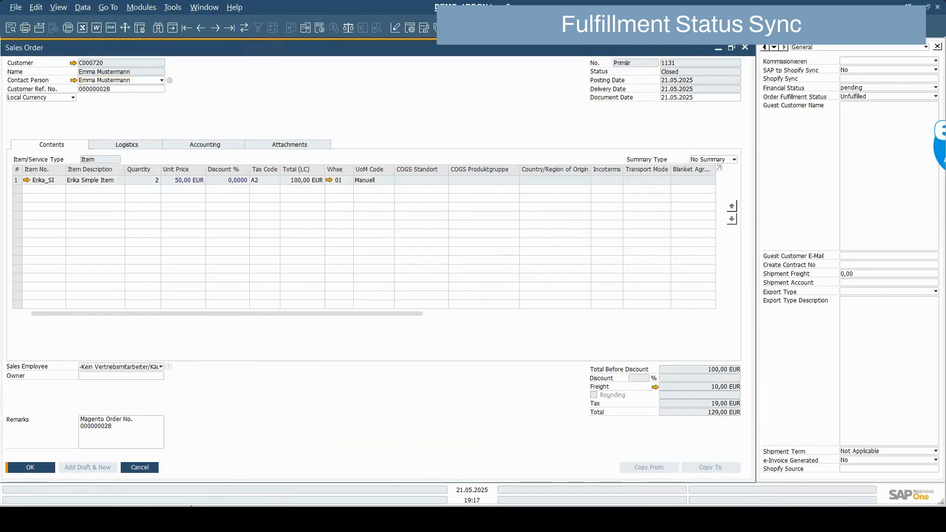
Close the sales order and run the Fulfilment Status sync for Magento B2B.
{"action": "mouse_move", "coordinate": [167, 519]}
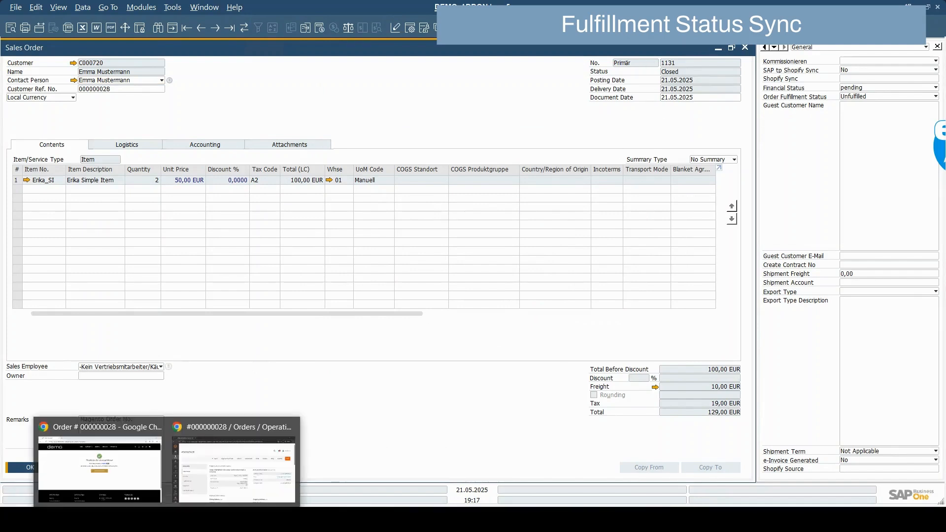
{"action": "left_click", "coordinate": [140, 468]}
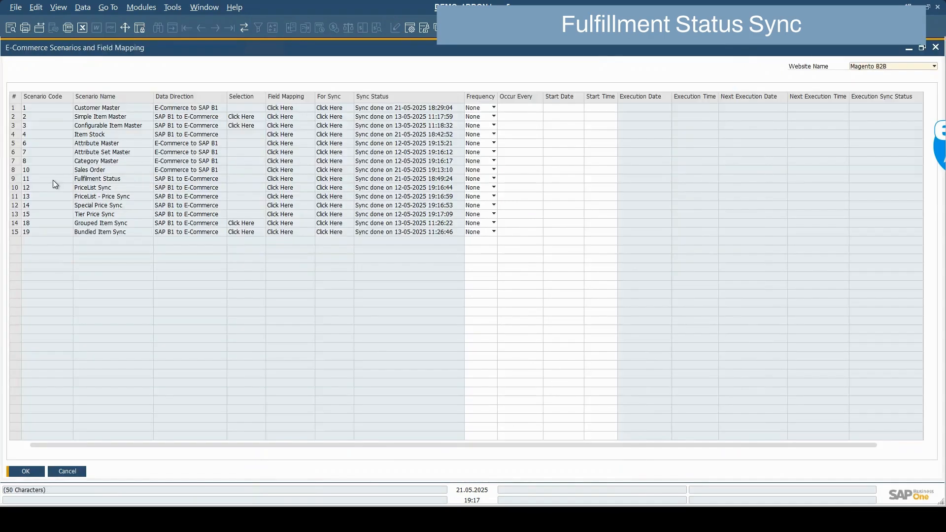
{"action": "left_click", "coordinate": [325, 180]}
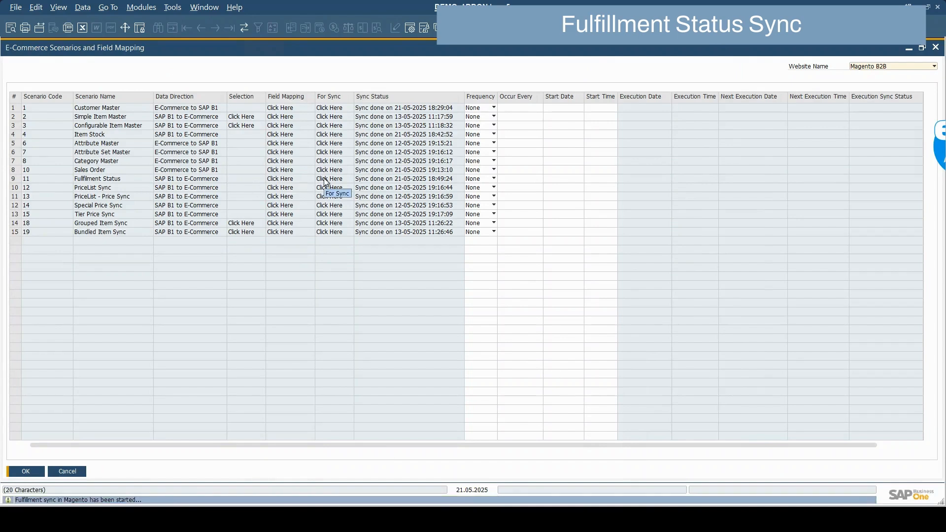
Switch to the Magento admin, reload the order page, and check the order's status and number.
{"action": "mouse_move", "coordinate": [197, 520]}
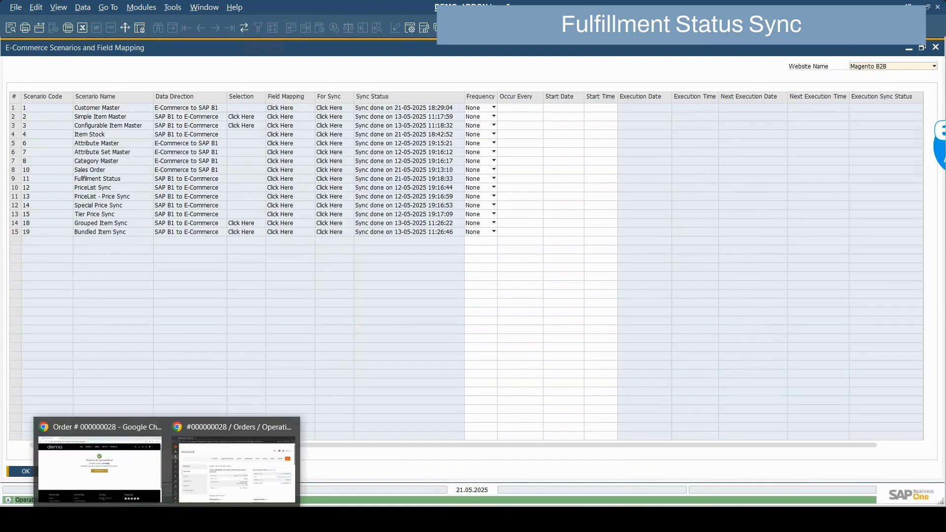
{"action": "left_click", "coordinate": [201, 491]}
{"action": "key", "text": "F5"}
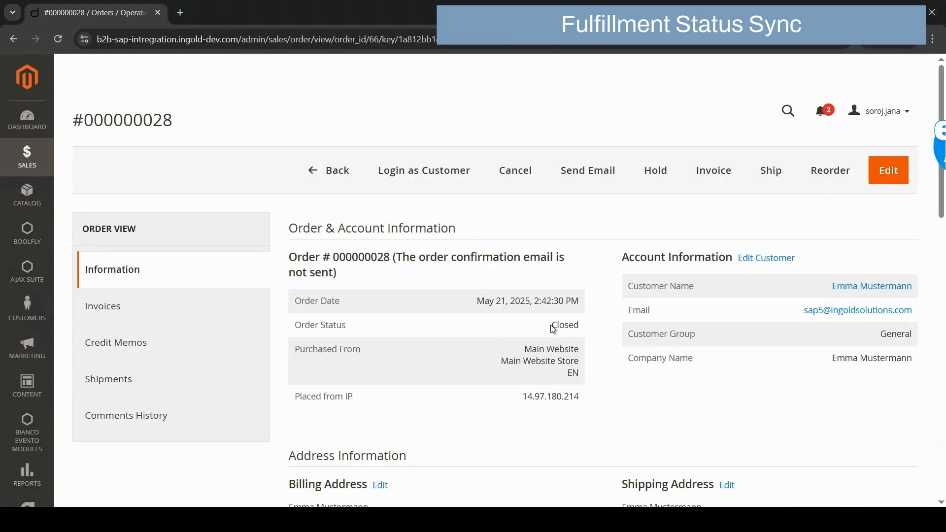
{"action": "left_click_drag", "start_coordinate": [550, 324], "coordinate": [578, 328]}
{"action": "left_click_drag", "start_coordinate": [380, 260], "coordinate": [390, 260]}
{"action": "mouse_move", "coordinate": [645, 3]}
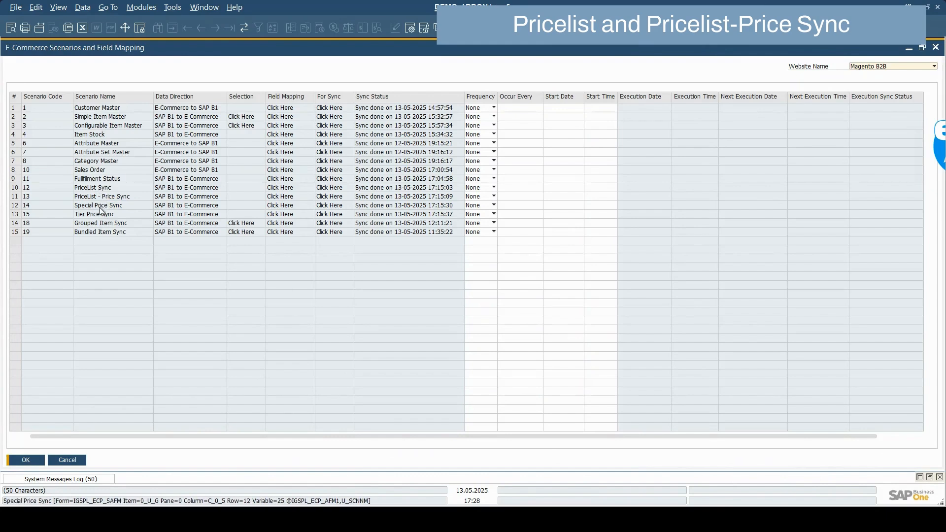
Open the inventory Price Lists for review, and run the PriceList Sync for Magento B2B from the e-commerce scenarios.
{"action": "left_click", "coordinate": [141, 7]}
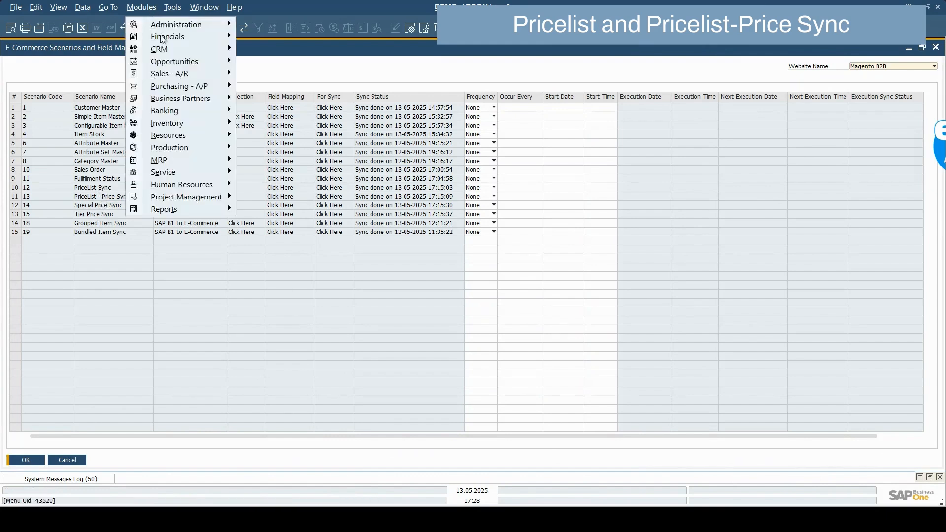
{"action": "mouse_move", "coordinate": [183, 124]}
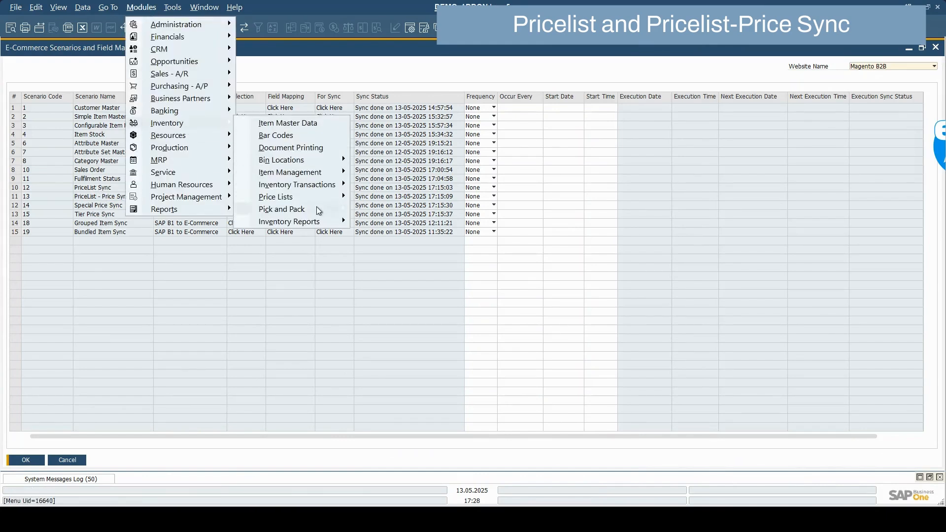
{"action": "mouse_move", "coordinate": [323, 198]}
{"action": "left_click", "coordinate": [355, 202]}
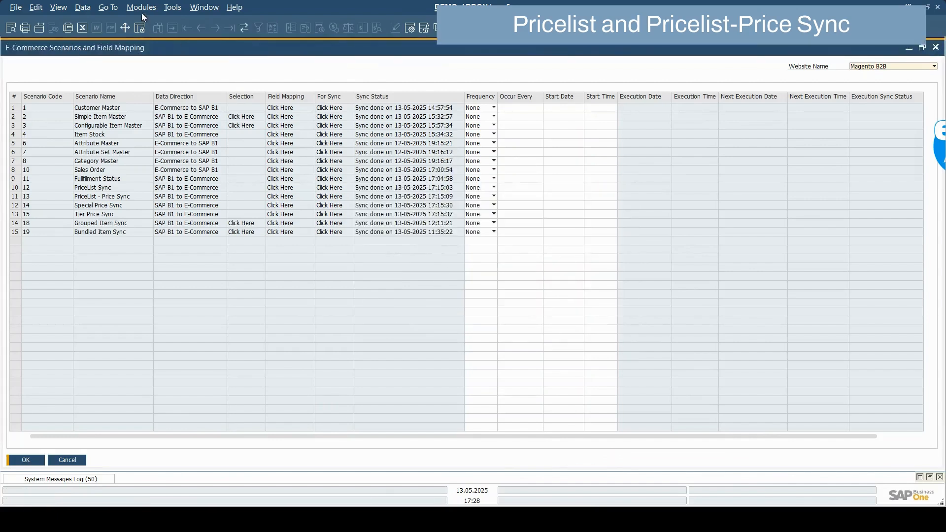
{"action": "left_click", "coordinate": [329, 188]}
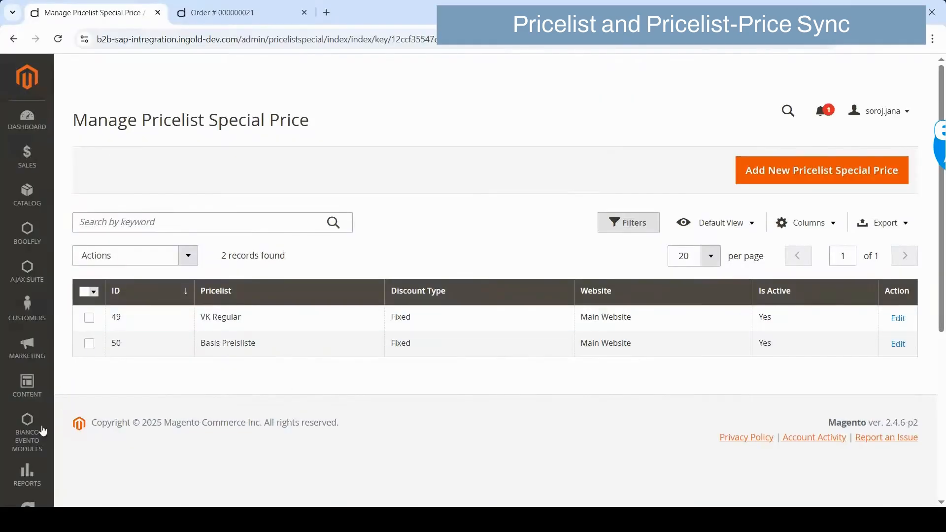
Switch to the Magento admin, open the Manage Pricelist page, and review the listed price lists.
{"action": "scroll", "coordinate": [27, 394], "scroll_direction": "down", "scroll_amount": 5}
{"action": "left_click", "coordinate": [27, 434]}
{"action": "left_click", "coordinate": [101, 142]}
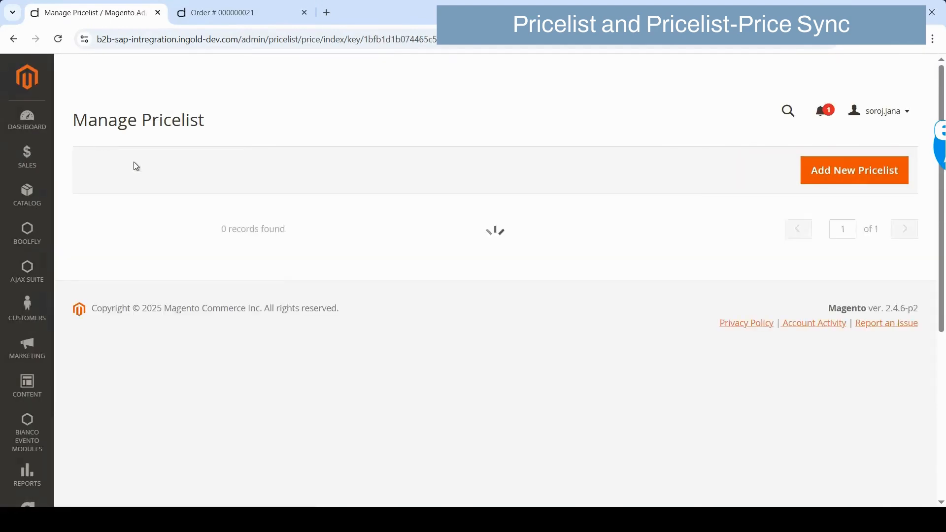
{"action": "scroll", "coordinate": [181, 247], "scroll_direction": "down", "scroll_amount": 1}
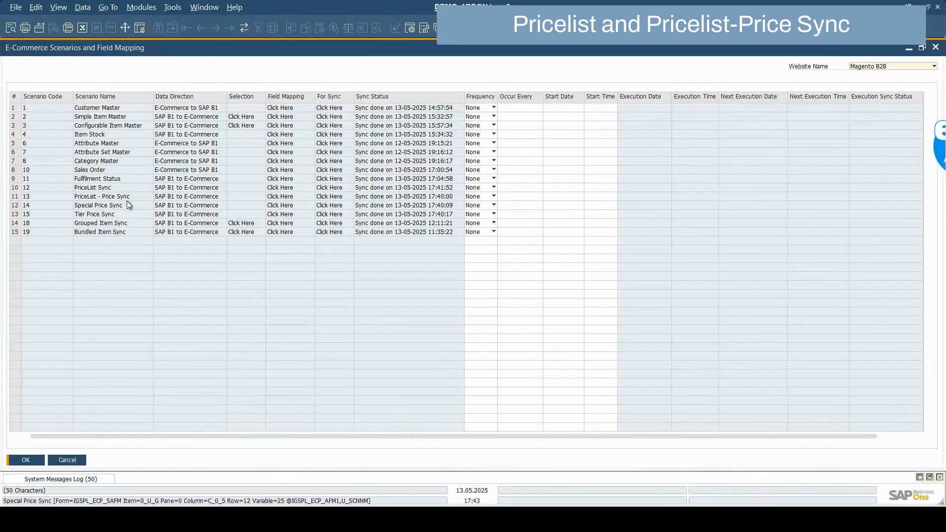
Run the PriceList - Price Sync in SAP Business One, and view the product details of the VK Regulär pricelist with ID 158 in Magento.
{"action": "left_click", "coordinate": [326, 197]}
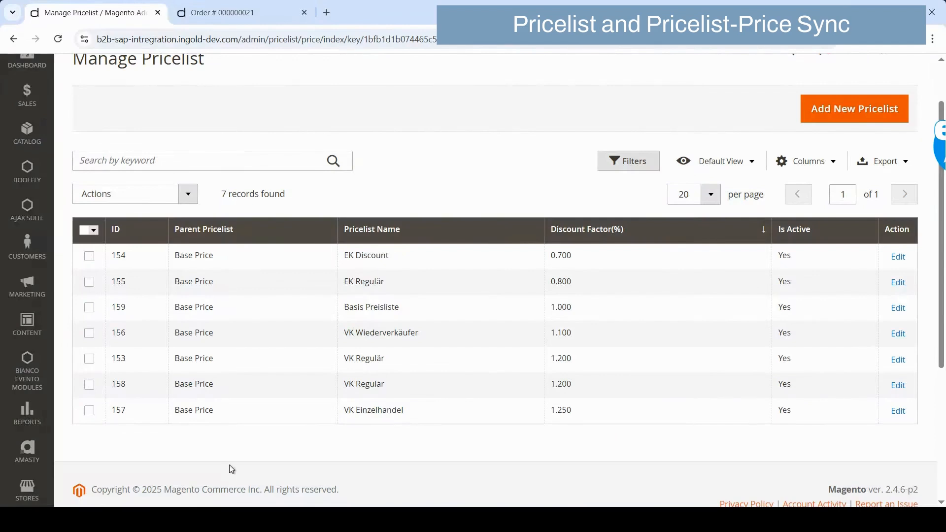
{"action": "left_click", "coordinate": [901, 387]}
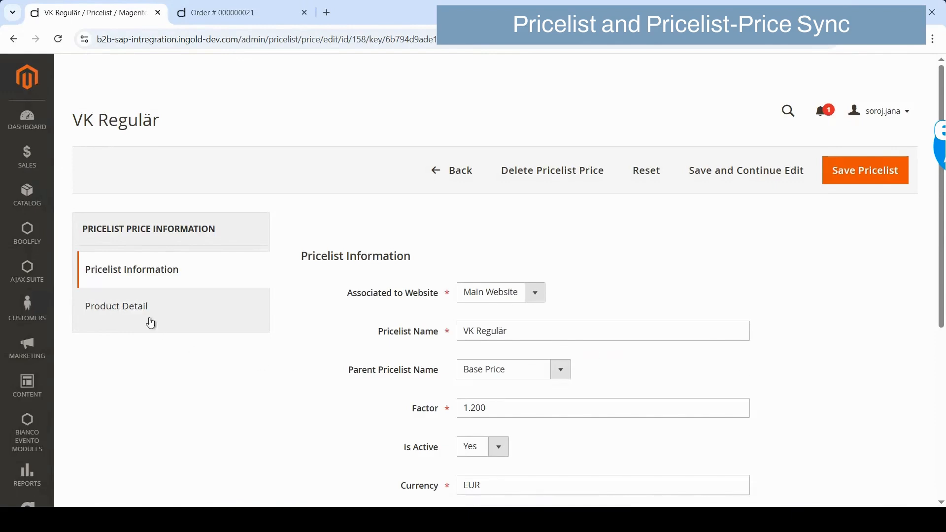
{"action": "left_click", "coordinate": [141, 302]}
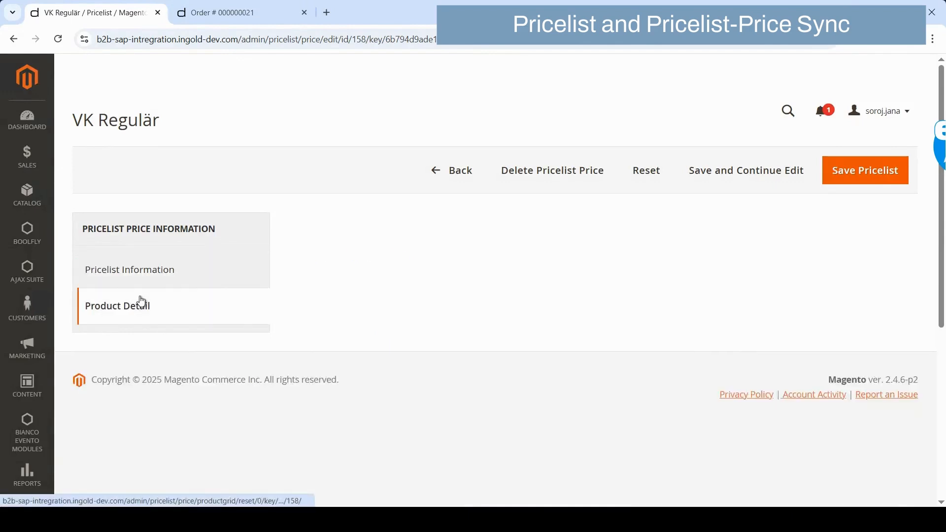
{"action": "scroll", "coordinate": [444, 350], "scroll_direction": "down", "scroll_amount": 4}
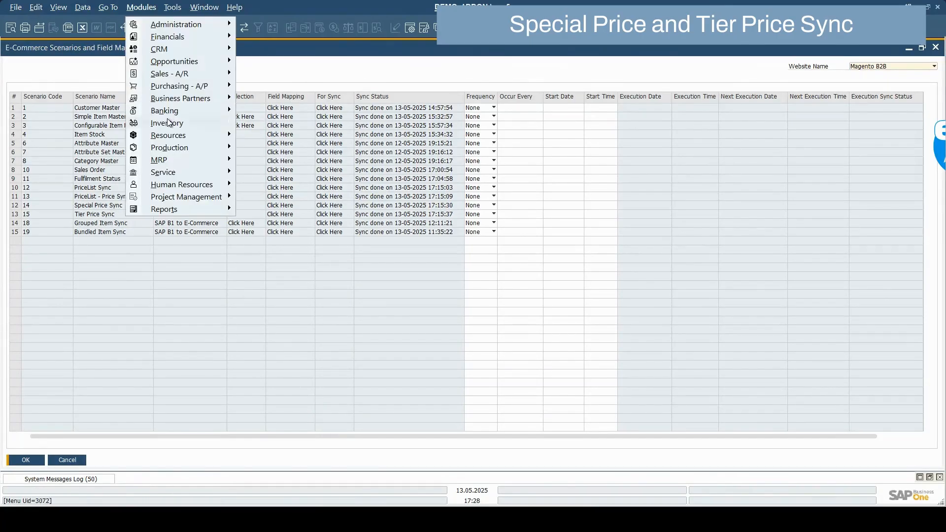
In SAP Business One, open the inventory Period and Volume Discounts and select the VK Regulär price list.
{"action": "mouse_move", "coordinate": [167, 123]}
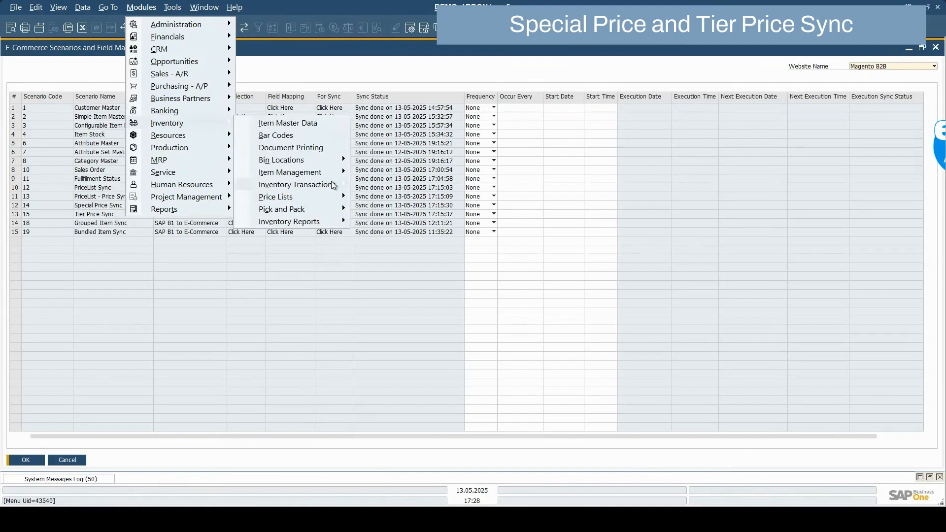
{"action": "mouse_move", "coordinate": [325, 197]}
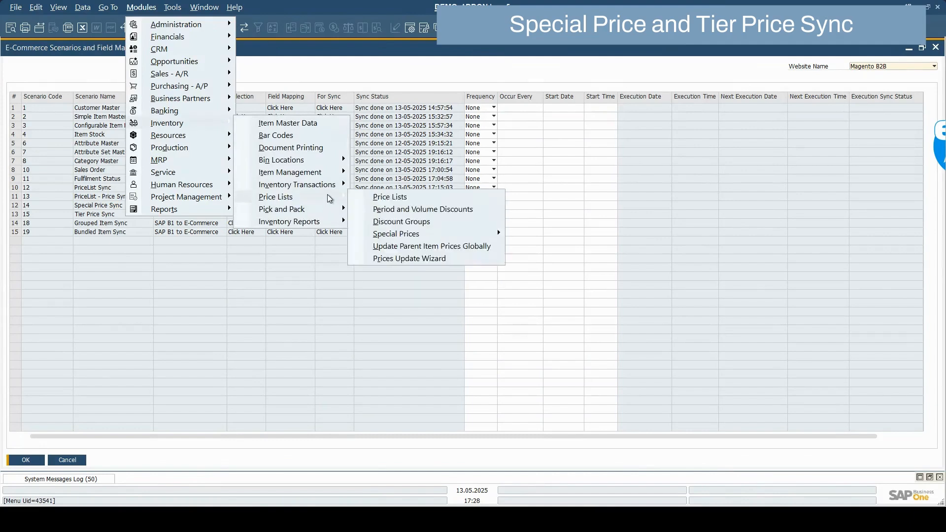
{"action": "left_click", "coordinate": [379, 209]}
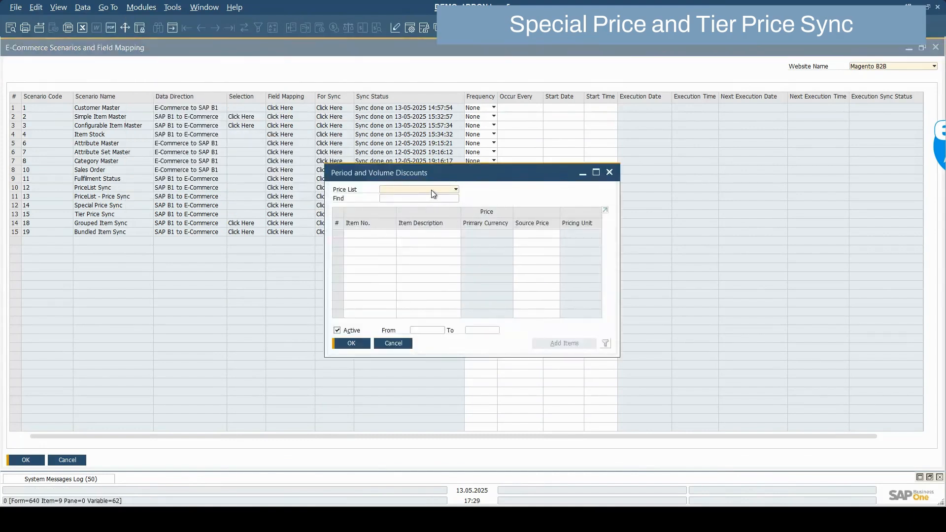
{"action": "left_click", "coordinate": [433, 189]}
{"action": "left_click", "coordinate": [408, 233]}
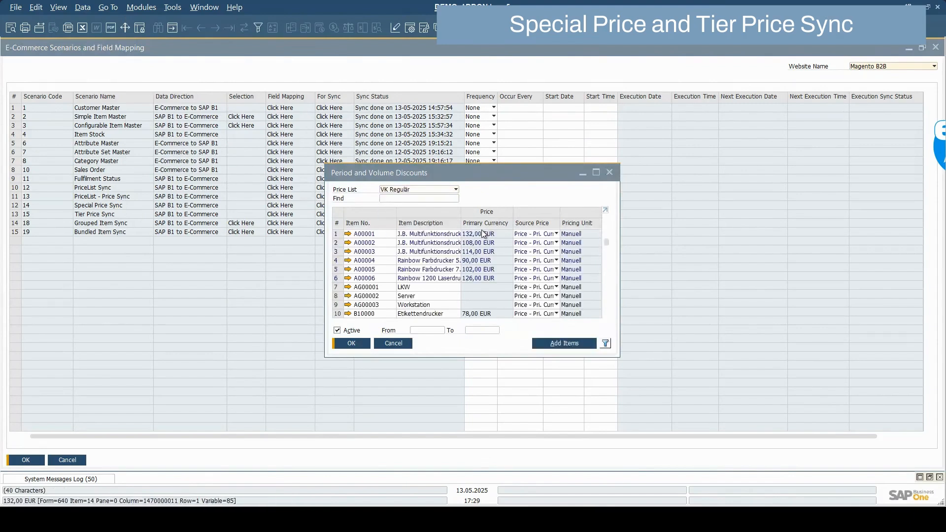
Find "erika" in the discount list, maximize the window, and open the period discounts of Erika Simple Item.
{"action": "left_click", "coordinate": [393, 199]}
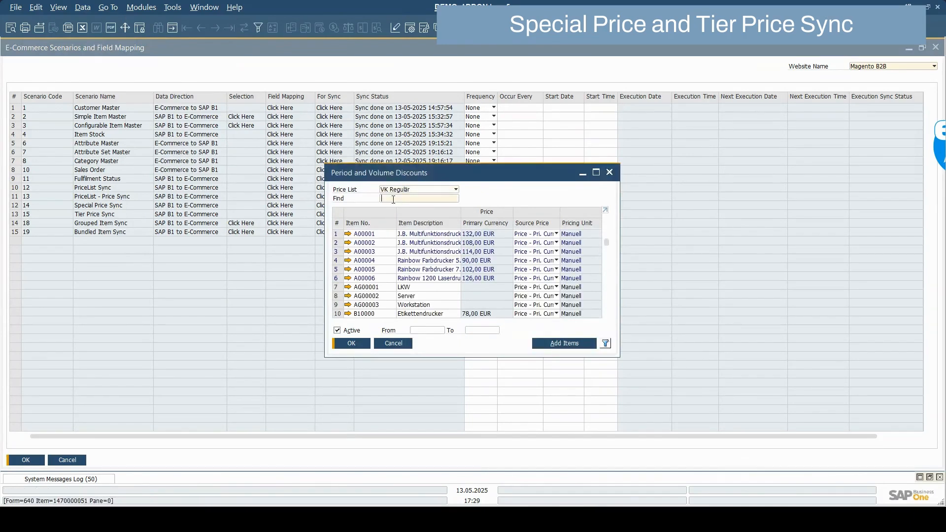
{"action": "type", "text": "3"}
{"action": "key", "text": "BackSpace"}
{"action": "type", "text": "erika"}
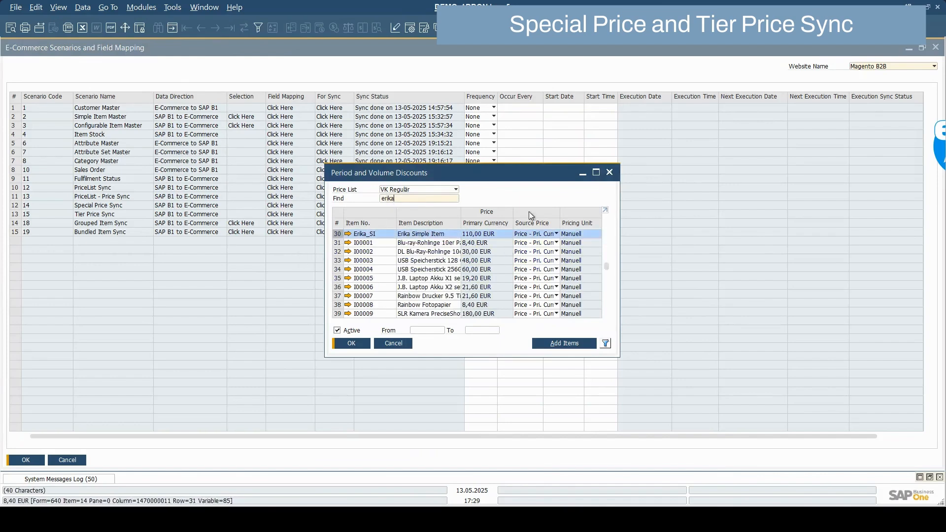
{"action": "left_click", "coordinate": [596, 174]}
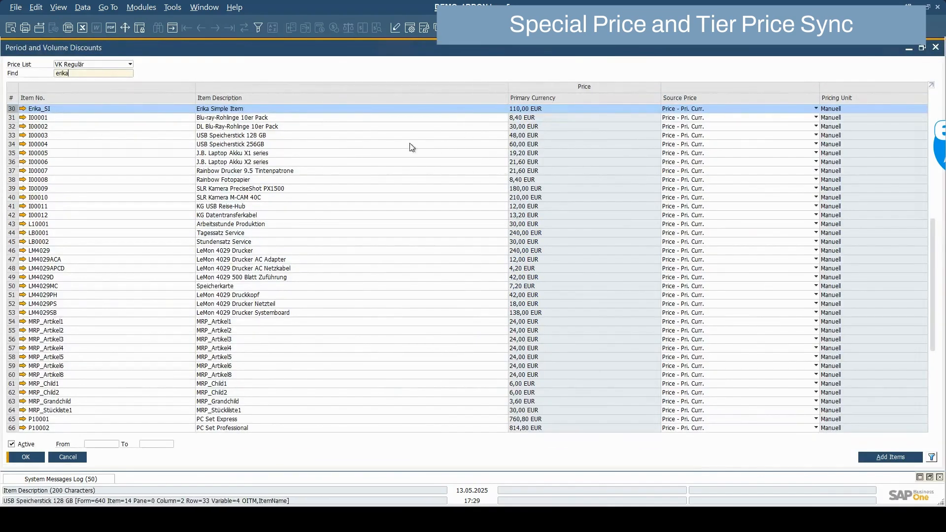
{"action": "double_click", "coordinate": [15, 108]}
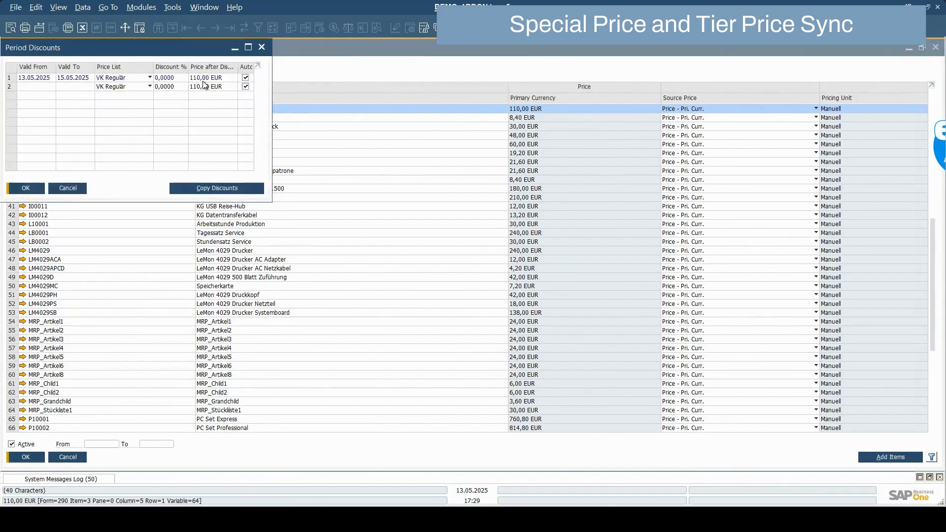
Review the volume discounts for the 13.05.2025 to 15.05.2025 period, and close both discount windows without changes.
{"action": "double_click", "coordinate": [9, 77]}
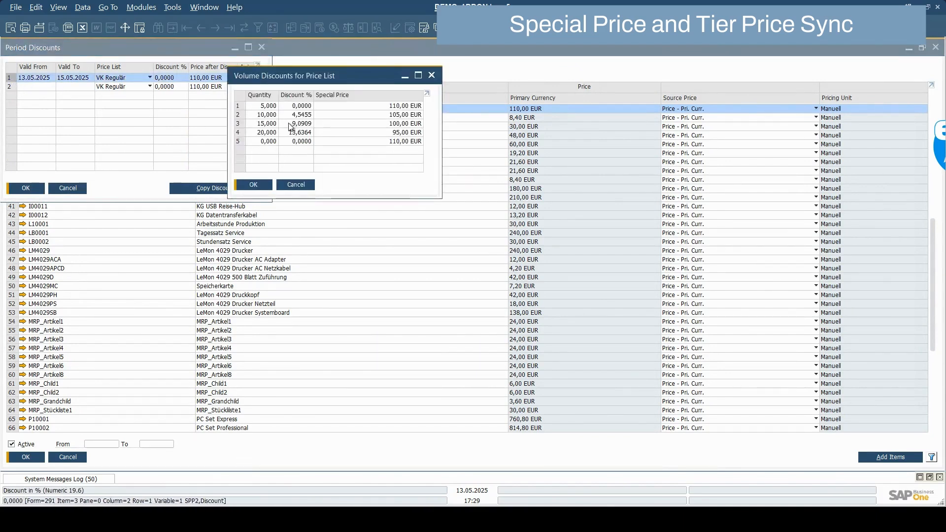
{"action": "left_click", "coordinate": [298, 185]}
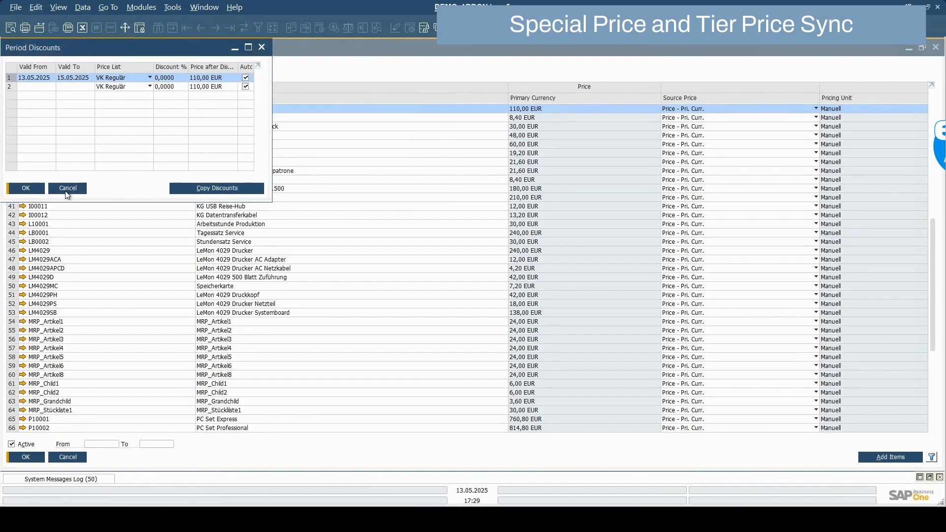
{"action": "left_click", "coordinate": [70, 187]}
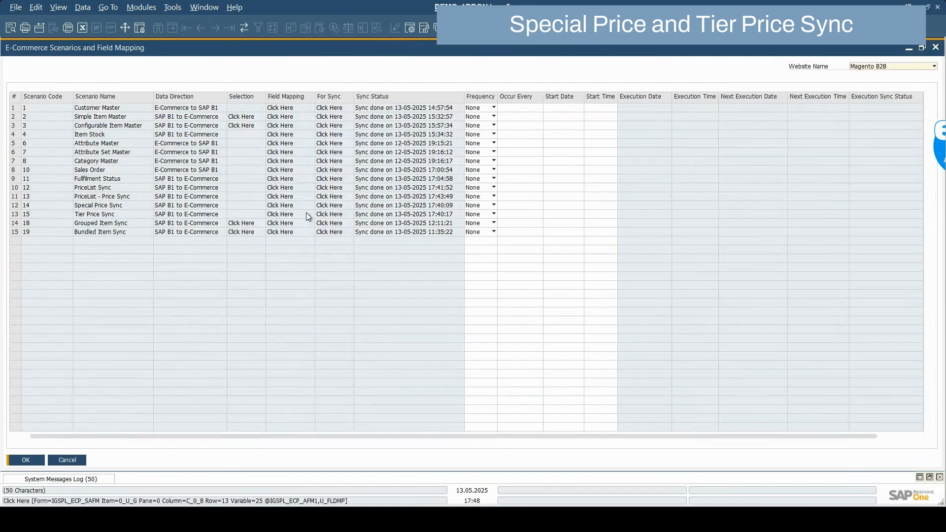
Run the Special Price Sync and the Tier Price Sync for the Magento B2B website.
{"action": "left_click", "coordinate": [321, 205]}
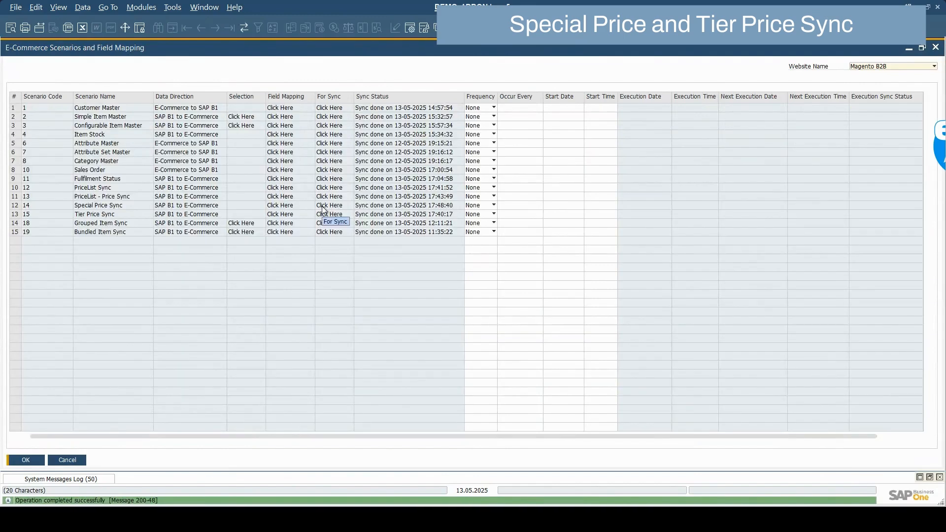
{"action": "left_click", "coordinate": [323, 214]}
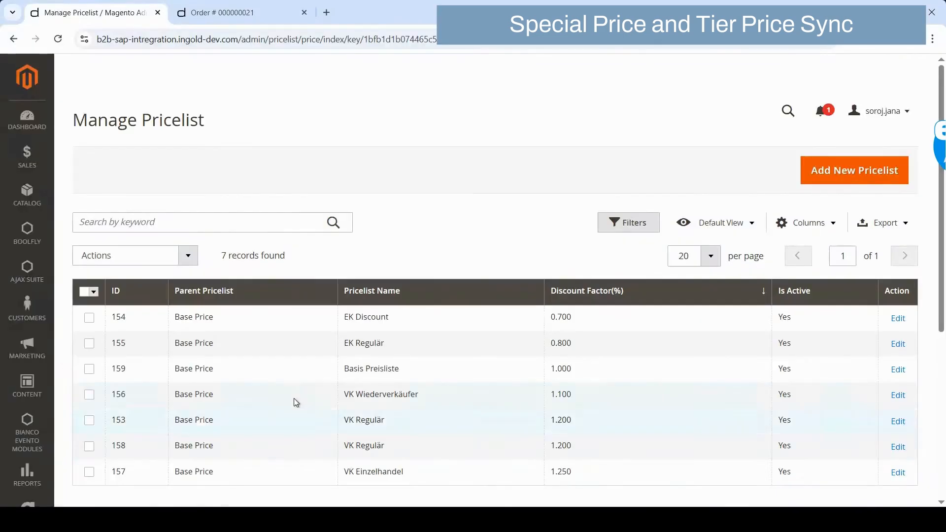
In the Magento admin, view the product details of pricelist special price record 52 and return to the list.
{"action": "scroll", "coordinate": [294, 399], "scroll_direction": "down", "scroll_amount": 5}
{"action": "left_click", "coordinate": [23, 390]}
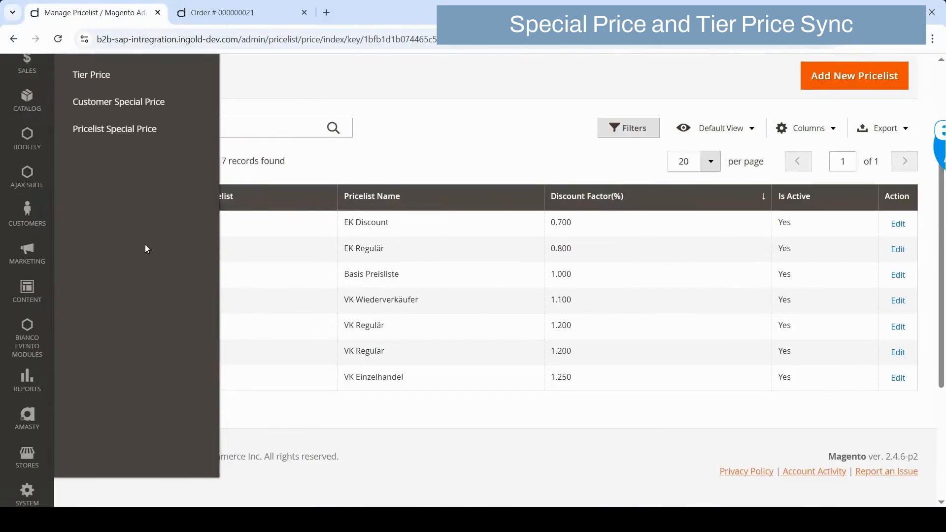
{"action": "left_click", "coordinate": [131, 191]}
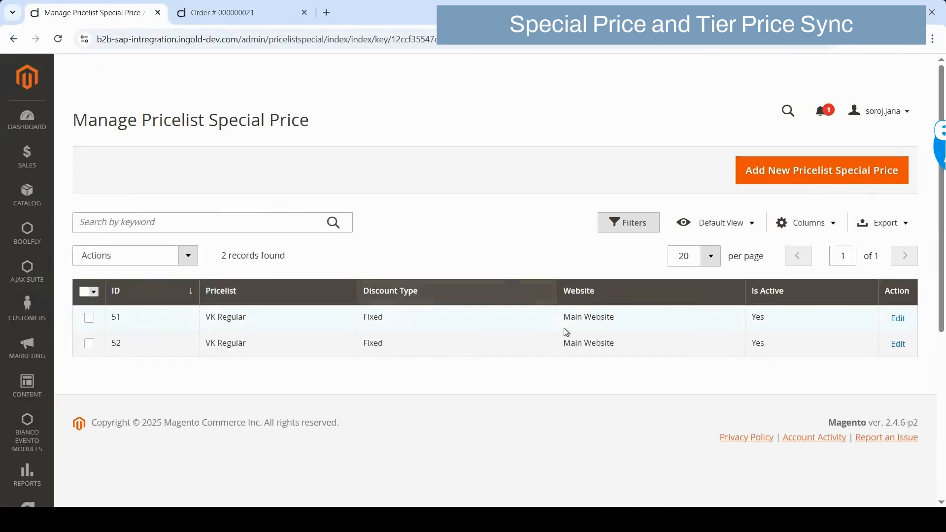
{"action": "left_click", "coordinate": [902, 347]}
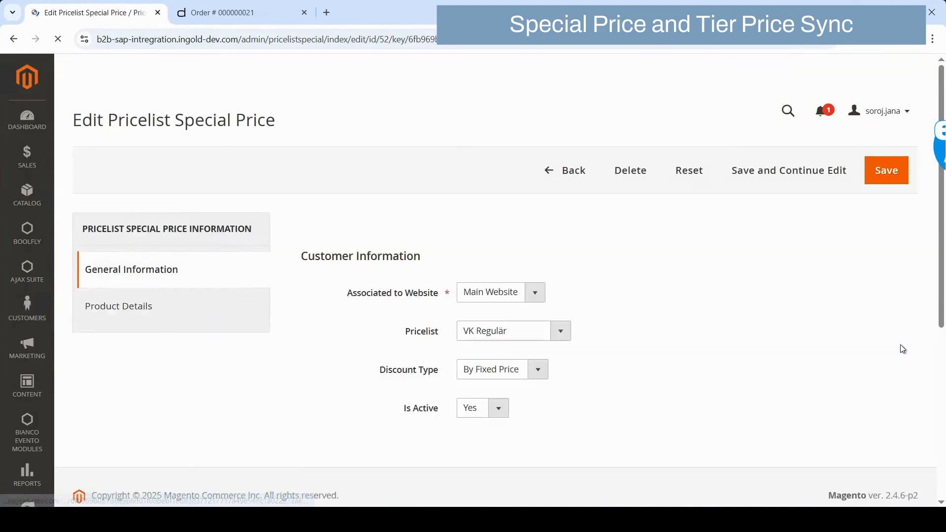
{"action": "left_click", "coordinate": [162, 318]}
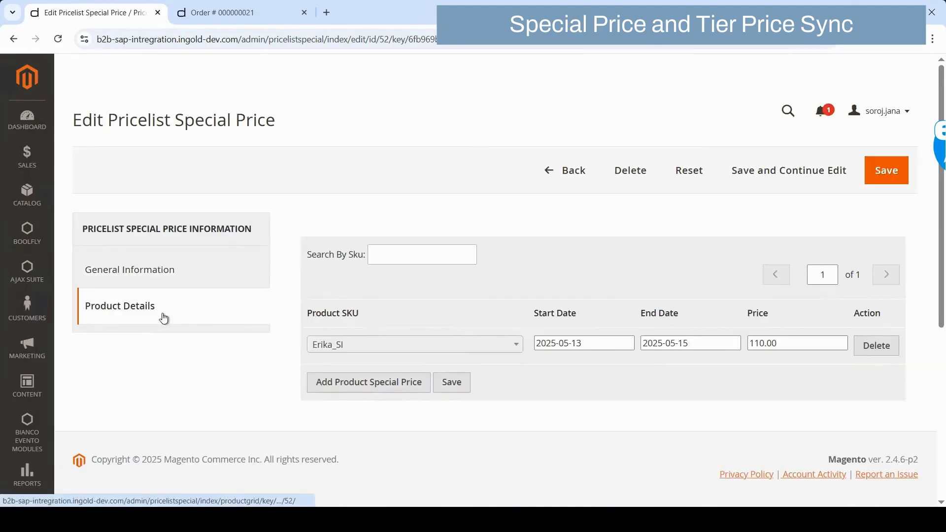
{"action": "double_click", "coordinate": [781, 342]}
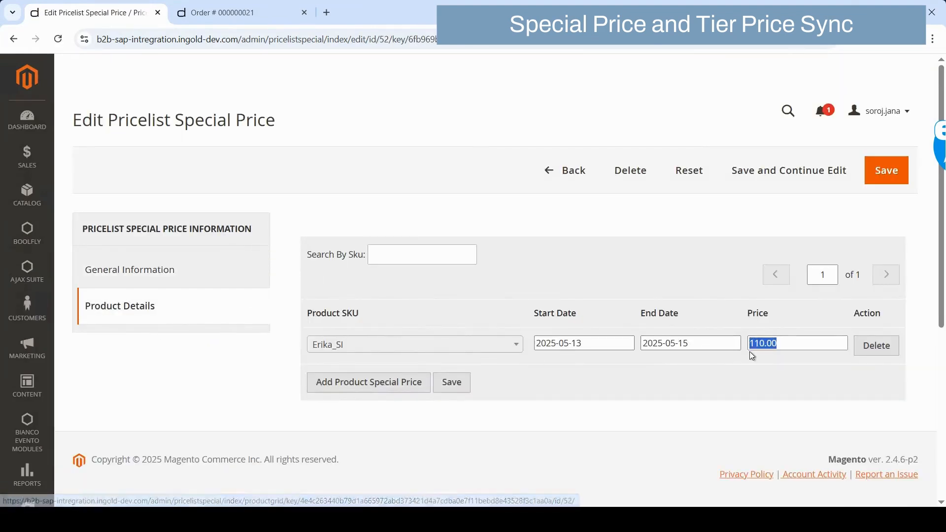
{"action": "left_click", "coordinate": [567, 172]}
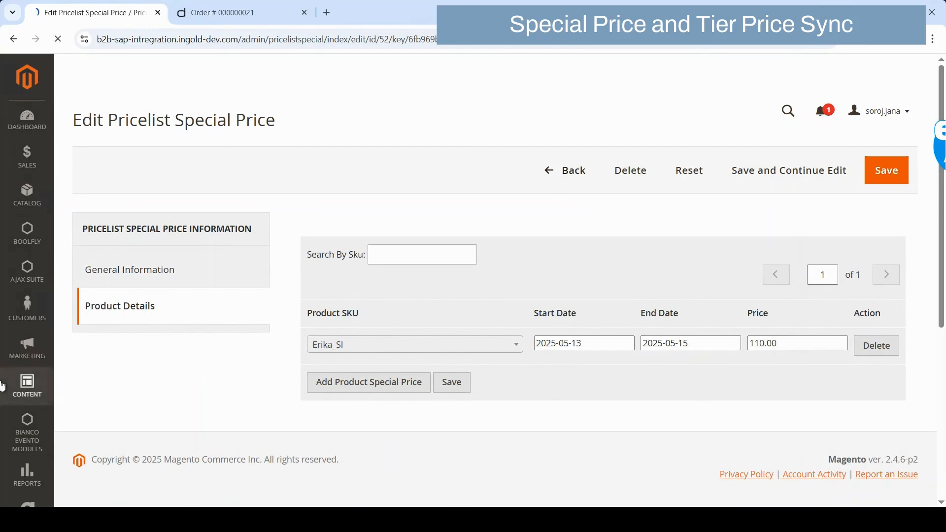
Open the Manage Tier Price page and view the product details of tier price record 57.
{"action": "scroll", "coordinate": [20, 454], "scroll_direction": "down", "scroll_amount": 5}
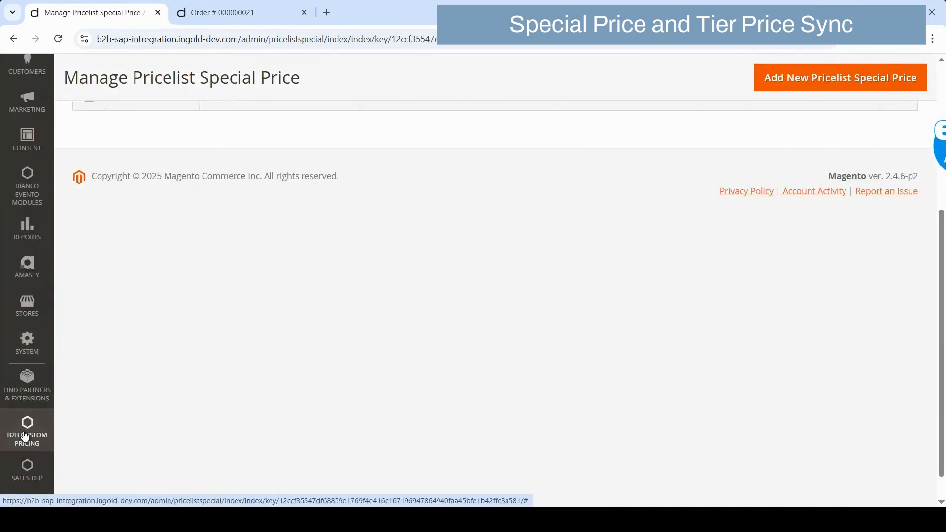
{"action": "left_click", "coordinate": [22, 436]}
{"action": "scroll", "coordinate": [181, 279], "scroll_direction": "up", "scroll_amount": 5}
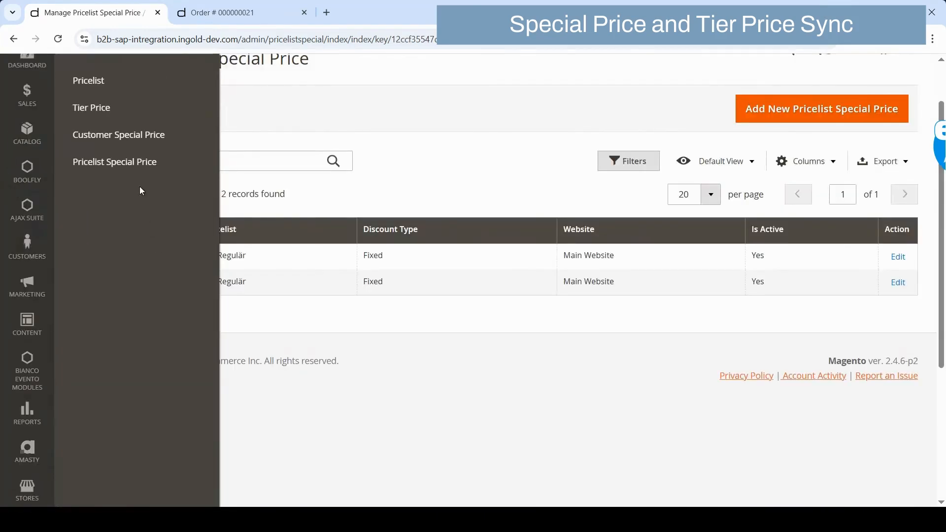
{"action": "left_click", "coordinate": [101, 108]}
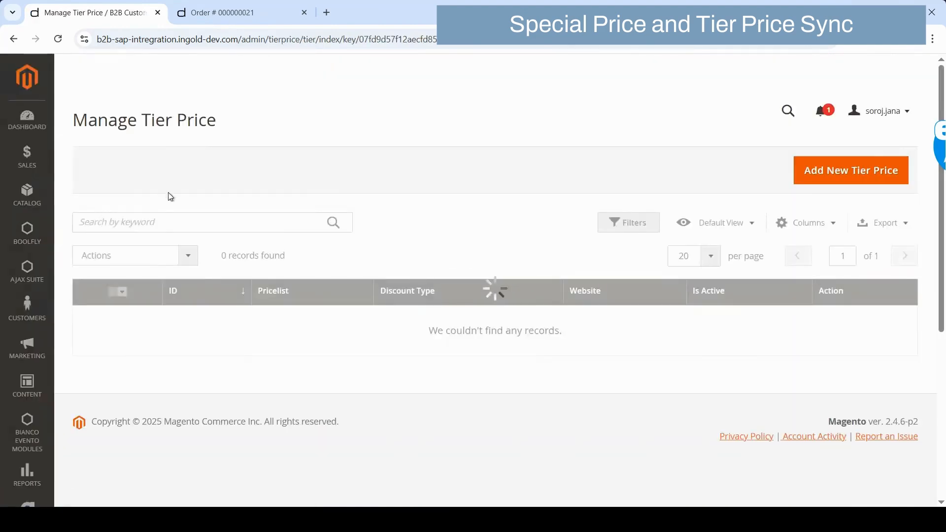
{"action": "left_click", "coordinate": [898, 343]}
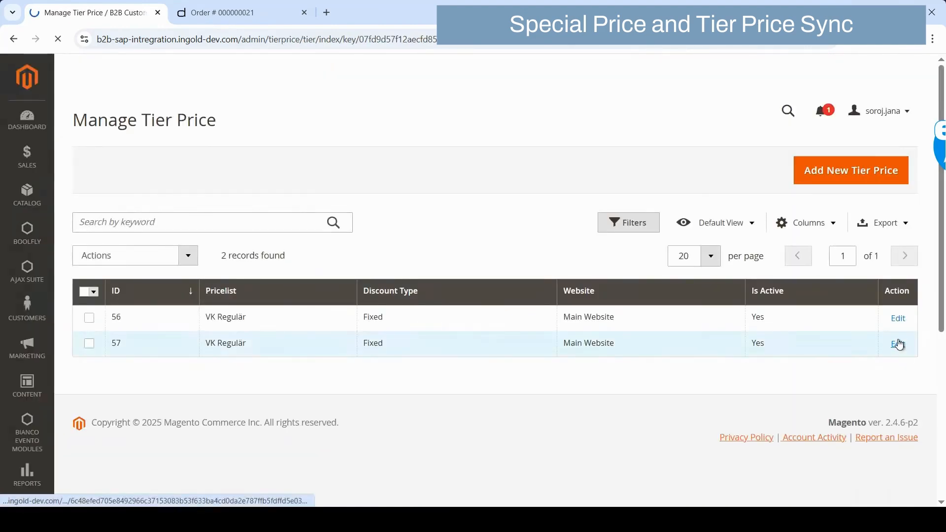
{"action": "left_click", "coordinate": [152, 309]}
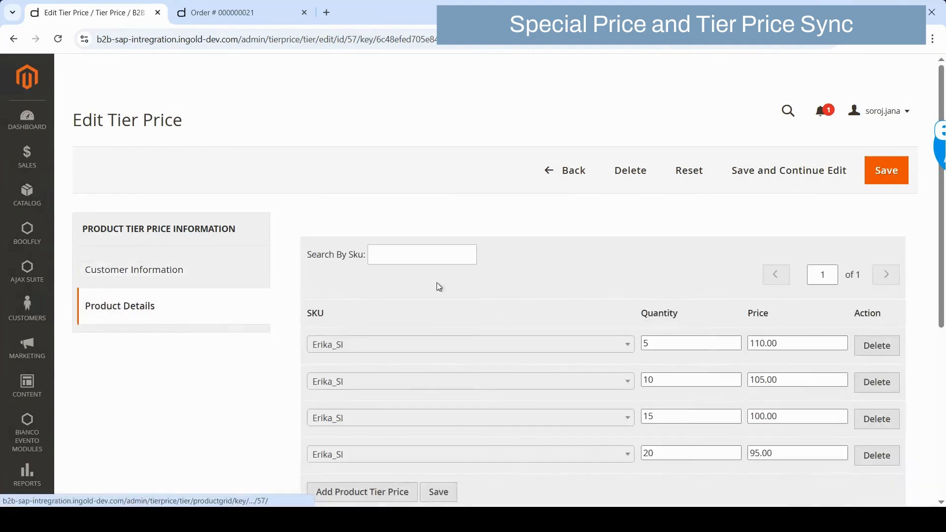
{"action": "scroll", "coordinate": [459, 318], "scroll_direction": "down", "scroll_amount": 1}
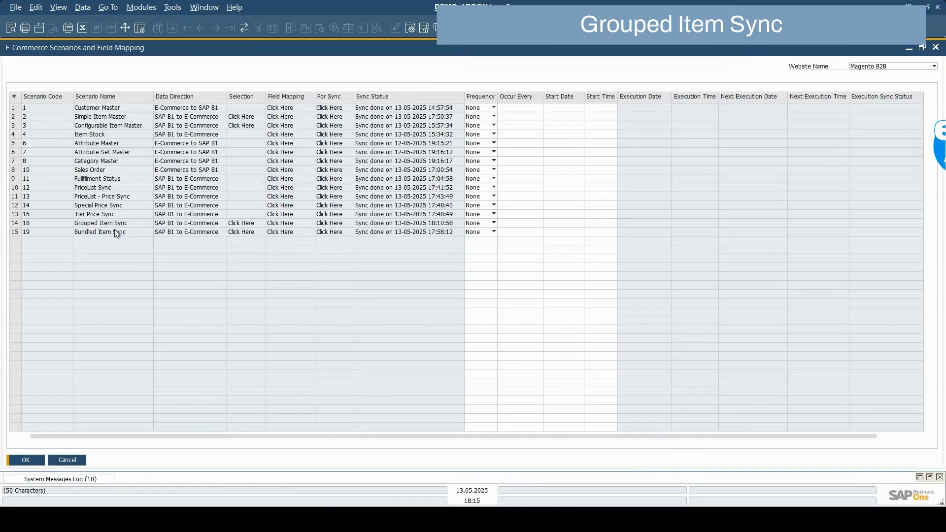
In SAP Business One, generate the grouped item selection, add Nina_GI, and run the Grouped Item Sync.
{"action": "left_click", "coordinate": [240, 224]}
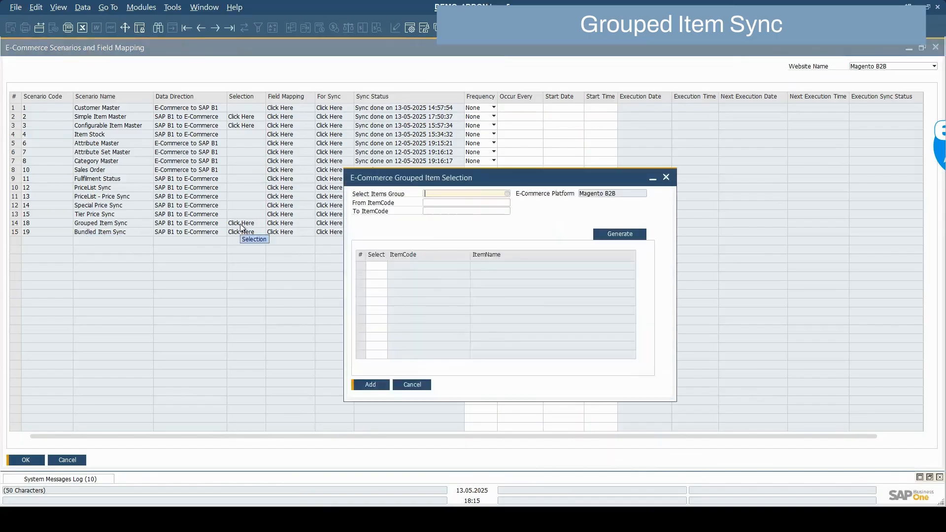
{"action": "left_click", "coordinate": [623, 236]}
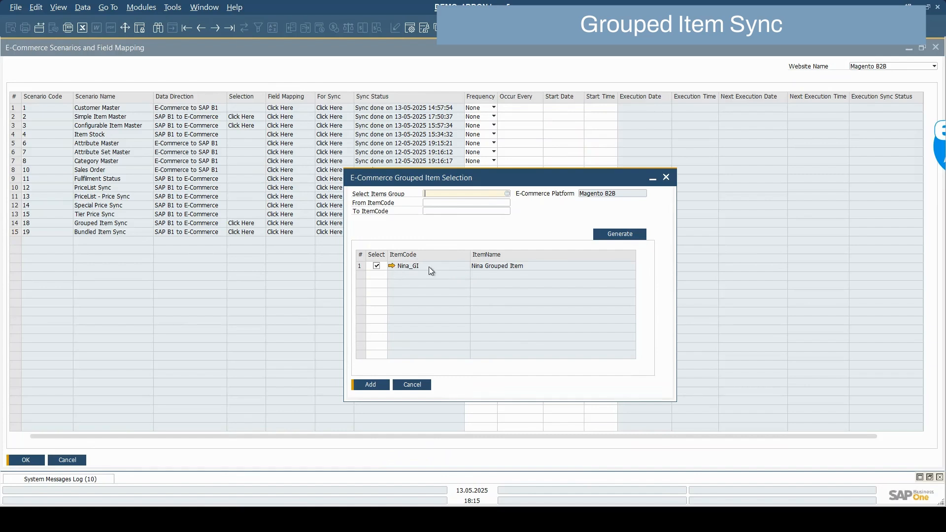
{"action": "left_click", "coordinate": [370, 385]}
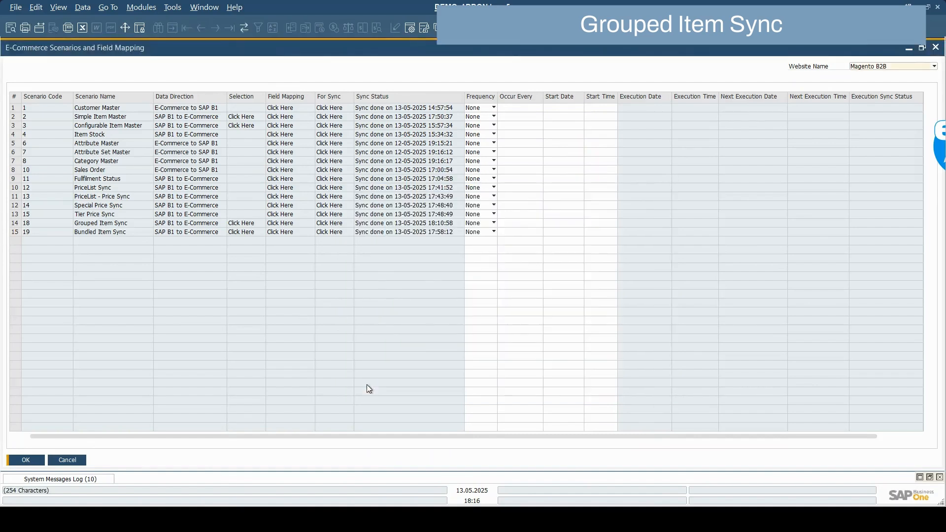
{"action": "left_click", "coordinate": [335, 224]}
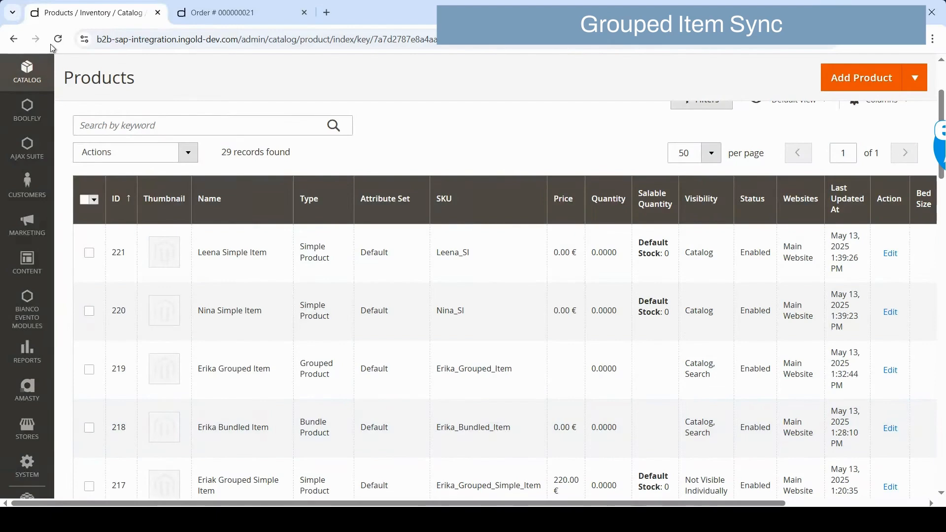
Refresh the Magento product list, open Nina Grouped Item, and check its grouped products.
{"action": "left_click", "coordinate": [57, 38]}
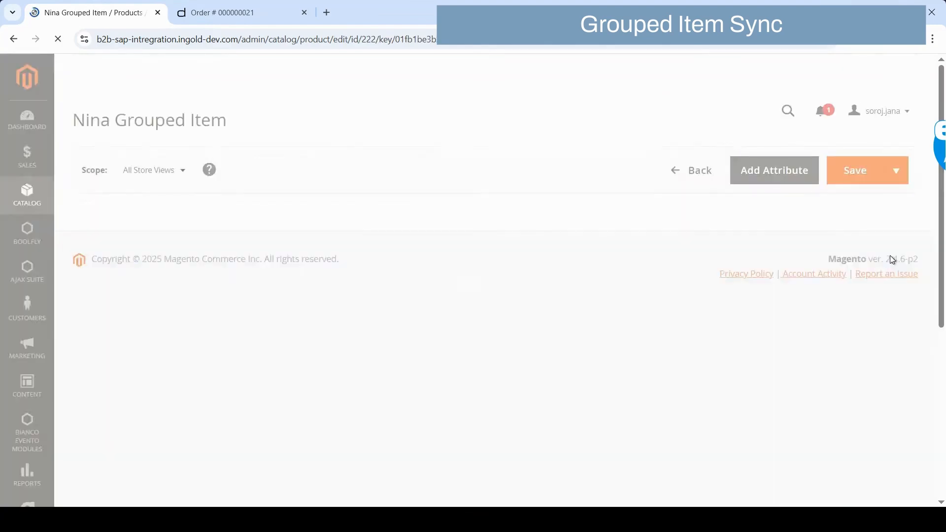
{"action": "scroll", "coordinate": [410, 326], "scroll_direction": "down", "scroll_amount": 7}
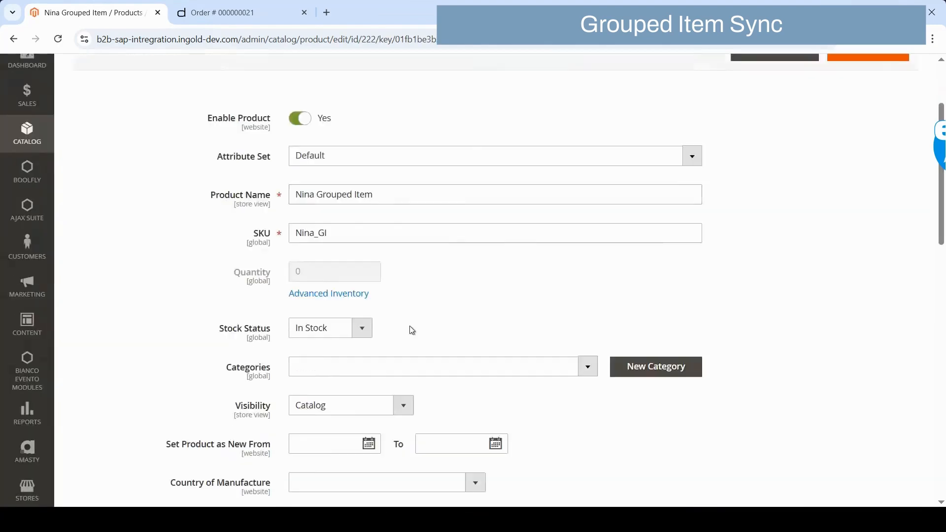
{"action": "scroll", "coordinate": [409, 330], "scroll_direction": "down", "scroll_amount": 4}
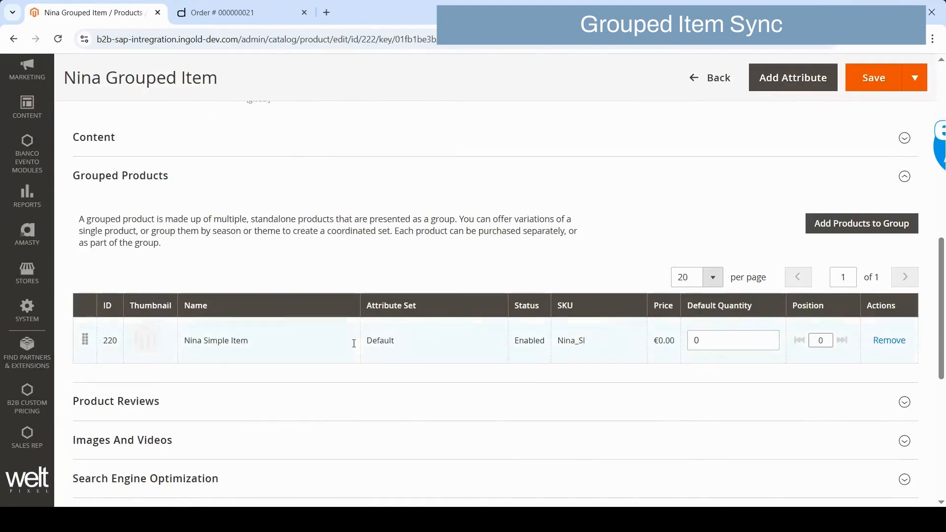
{"action": "left_click_drag", "start_coordinate": [255, 338], "coordinate": [186, 338]}
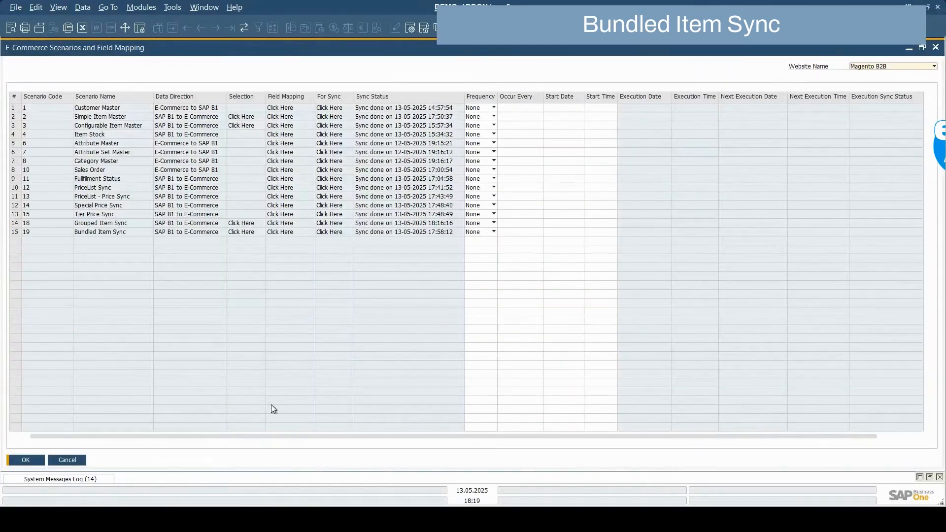
In SAP Business One, generate the bundled item selection, add Leena_BI, and run the Bundled Item Sync.
{"action": "left_click", "coordinate": [248, 233]}
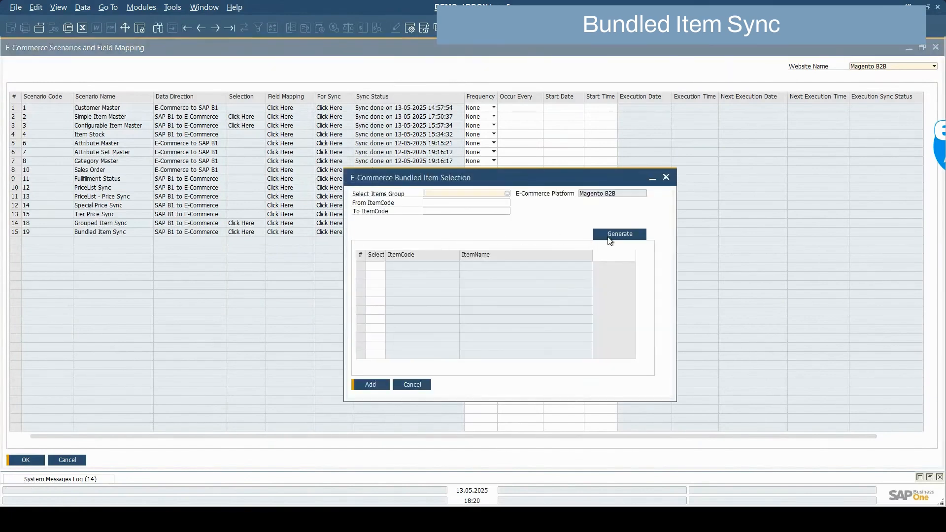
{"action": "left_click", "coordinate": [610, 239]}
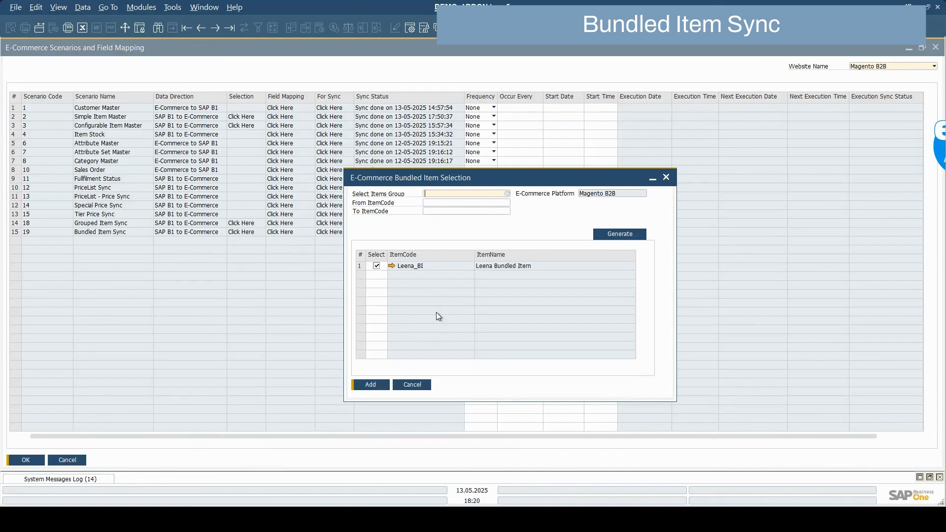
{"action": "left_click", "coordinate": [361, 384]}
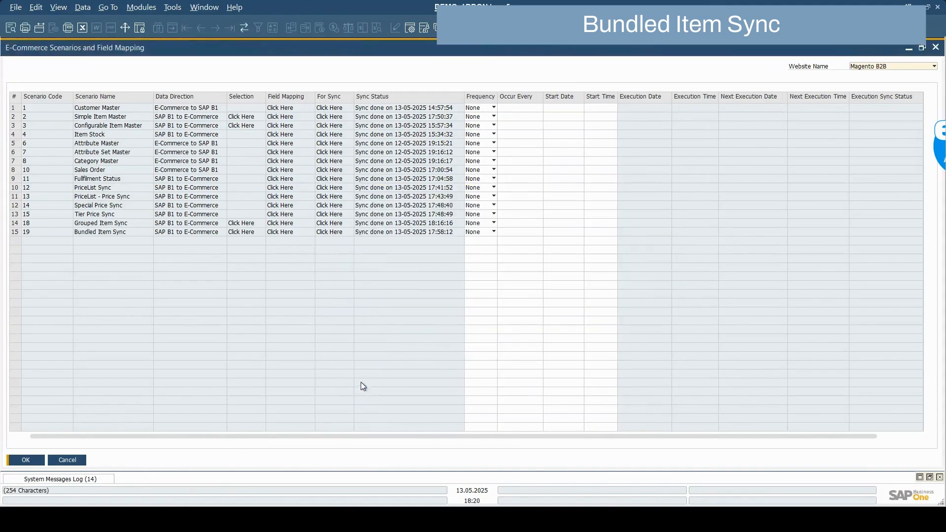
{"action": "left_click", "coordinate": [323, 232]}
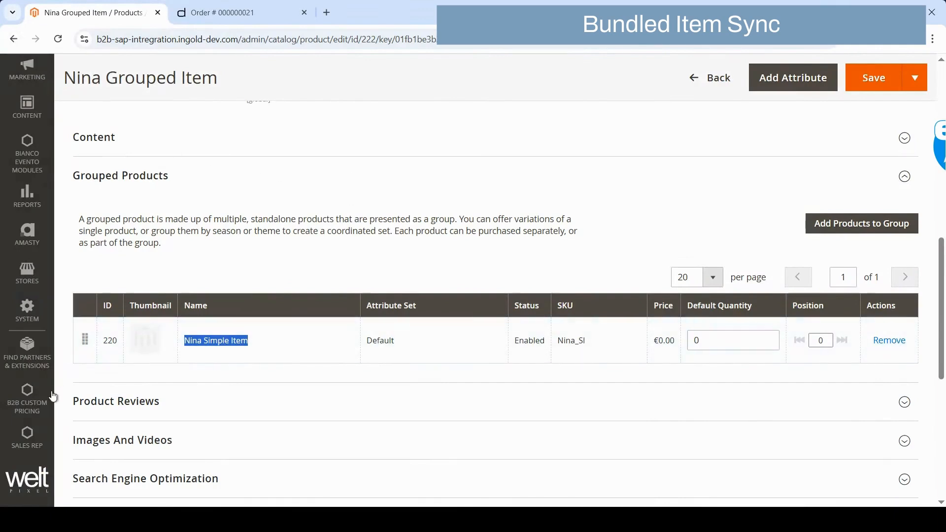
Return to the Magento product list, open Leena Bundled Item, and check its bundle items.
{"action": "left_click", "coordinate": [711, 78]}
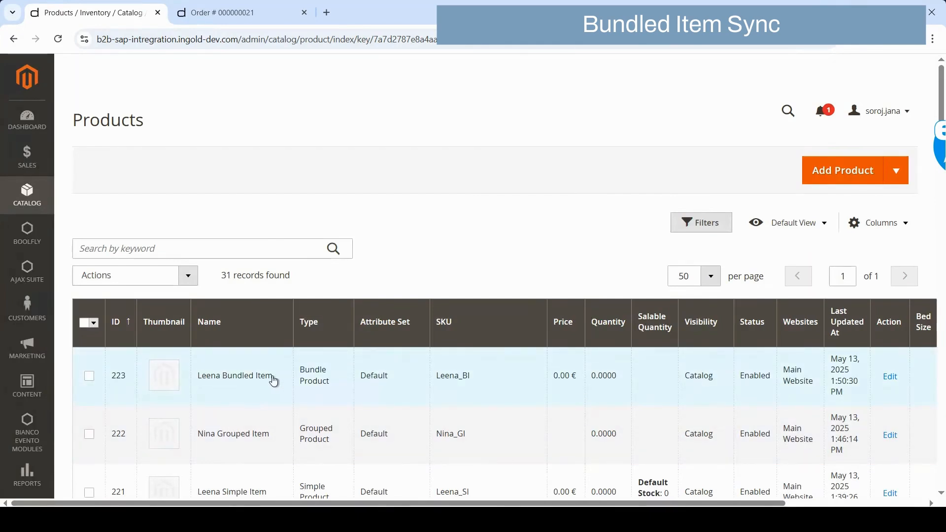
{"action": "left_click", "coordinate": [889, 376]}
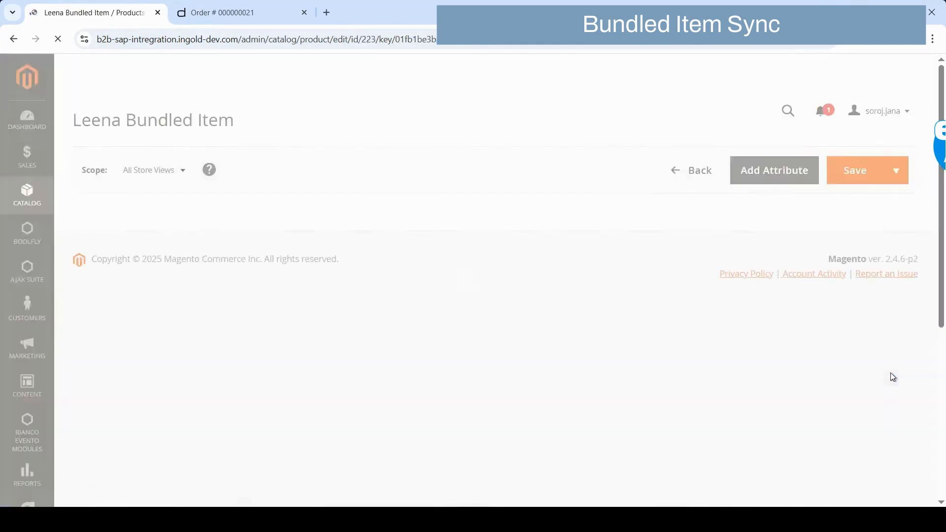
{"action": "scroll", "coordinate": [461, 275], "scroll_direction": "down", "scroll_amount": 6}
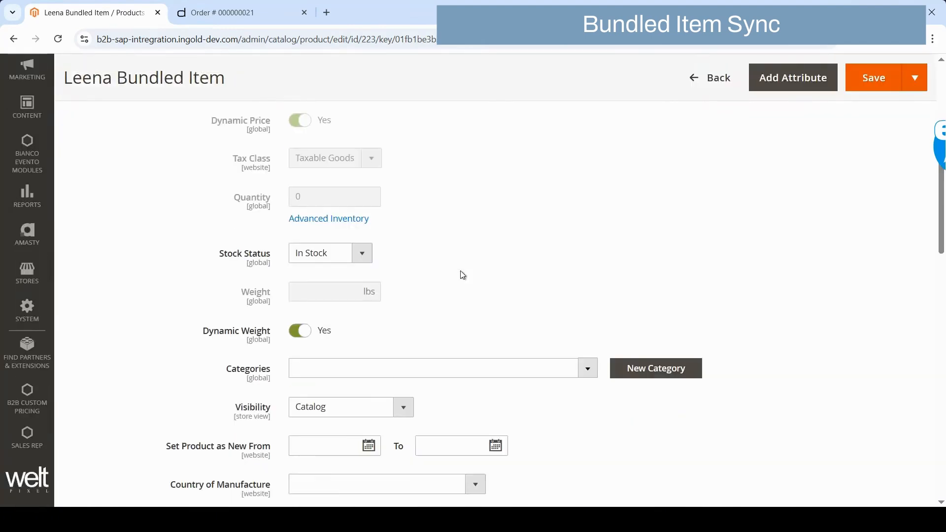
{"action": "scroll", "coordinate": [462, 275], "scroll_direction": "down", "scroll_amount": 10}
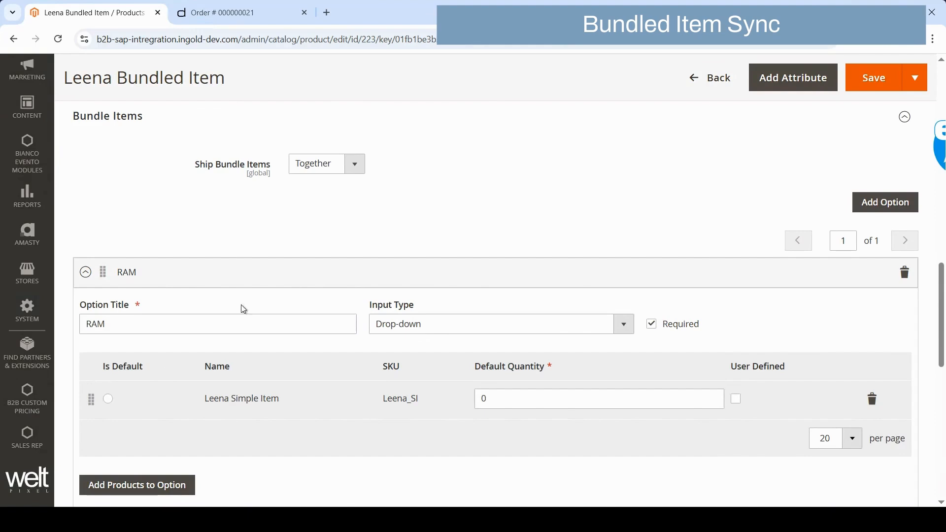
Open the E-Commerce Sync Monitoring Tool in SAP Business One.
{"action": "mouse_move", "coordinate": [639, 1]}
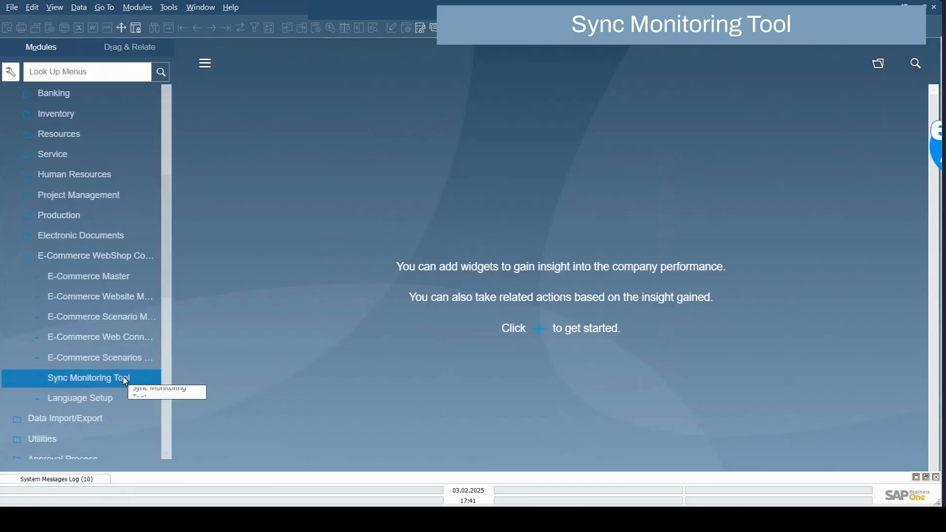
{"action": "left_click", "coordinate": [125, 378]}
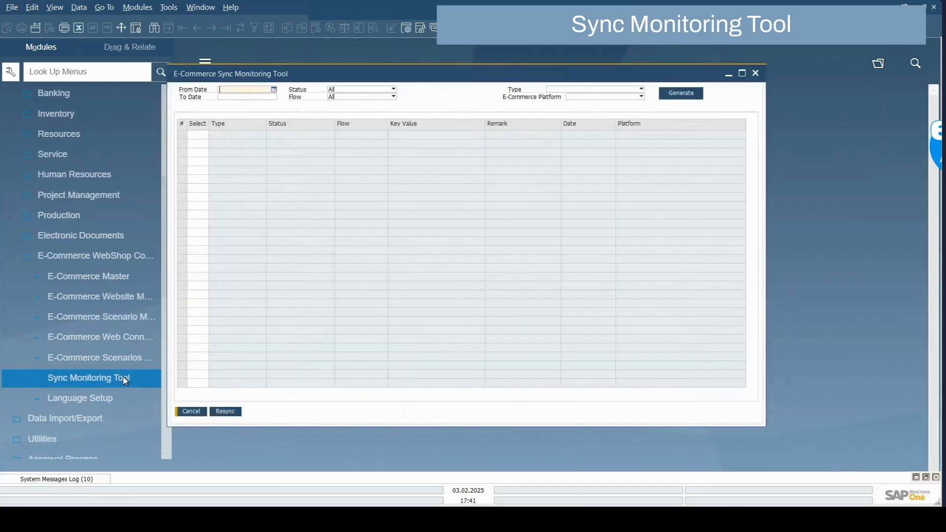
Generate the sync log for 03.02.2025 with type All and e-commerce platform Shopify.
{"action": "type", "text": "a"}
{"action": "key", "text": "Tab"}
{"action": "type", "text": "a"}
{"action": "key", "text": "Tab"}
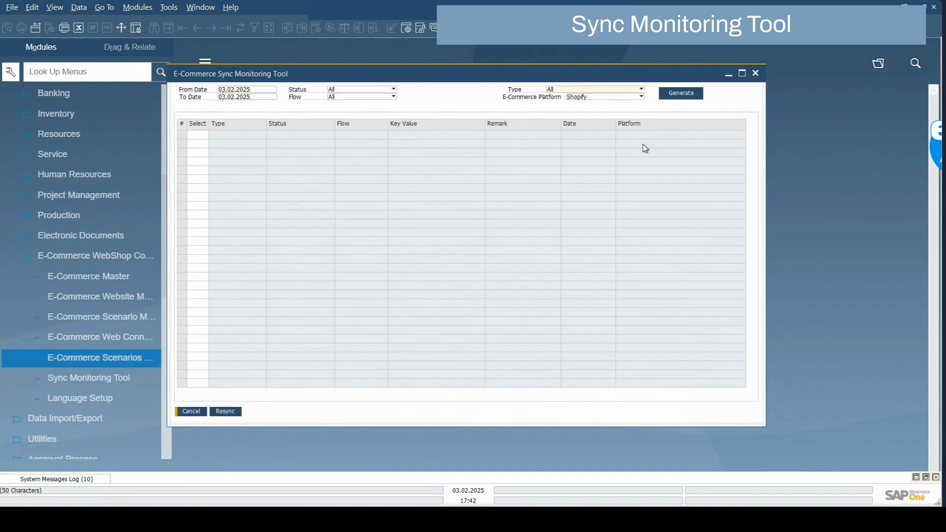
{"action": "left_click", "coordinate": [677, 95]}
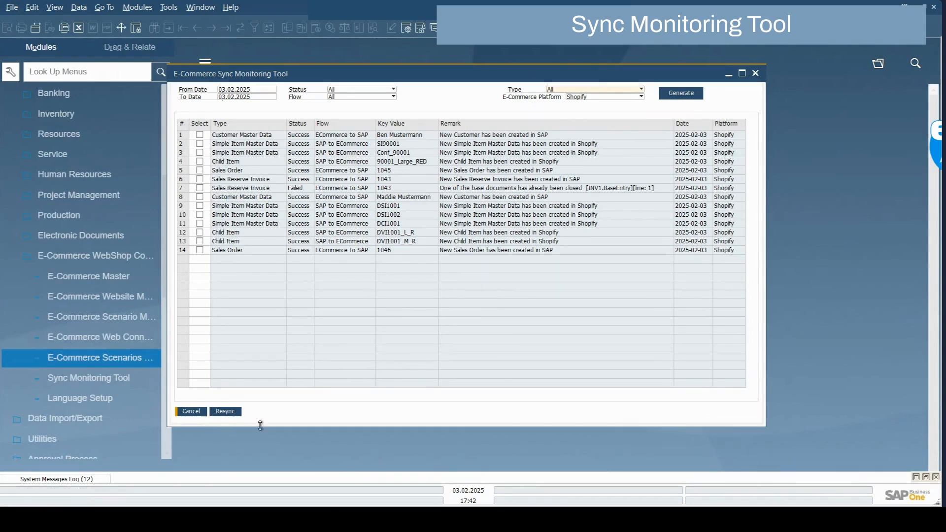
Filter the sync log by status Failed and regenerate it.
{"action": "left_click", "coordinate": [367, 89]}
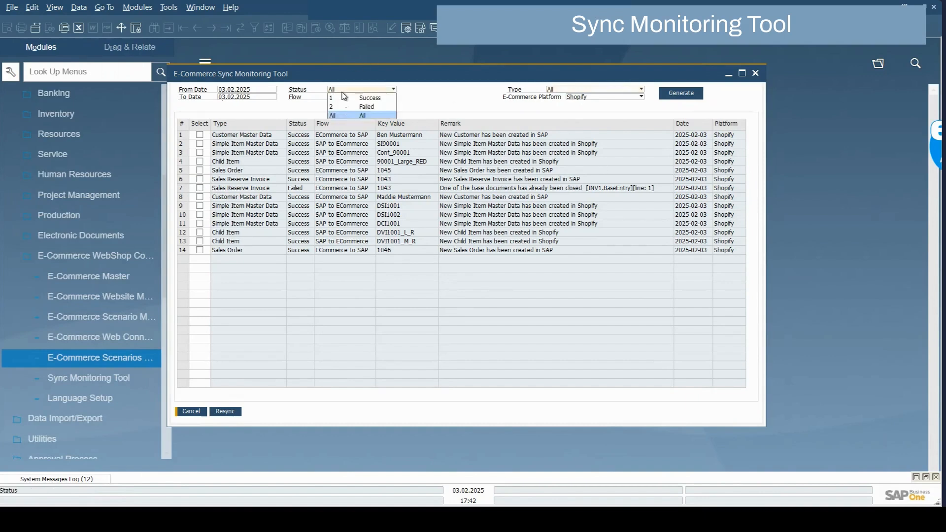
{"action": "left_click", "coordinate": [365, 108]}
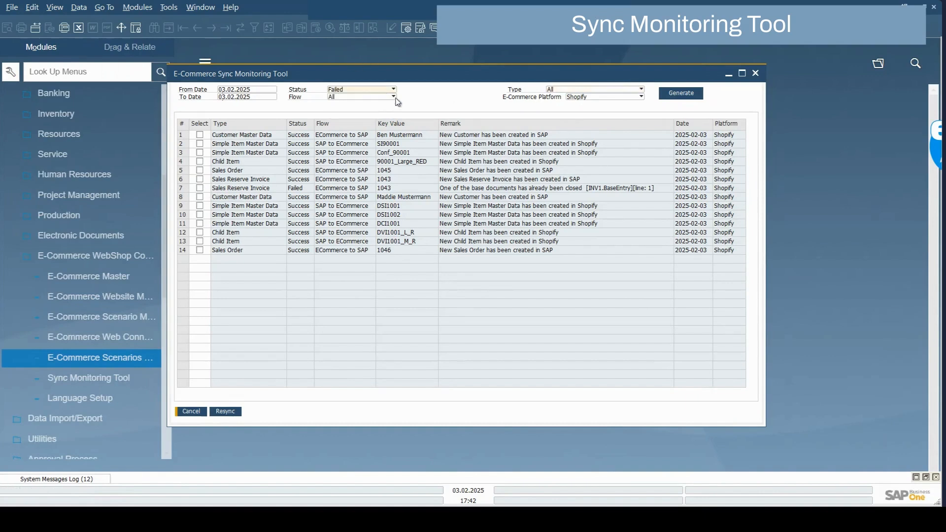
{"action": "left_click", "coordinate": [674, 94]}
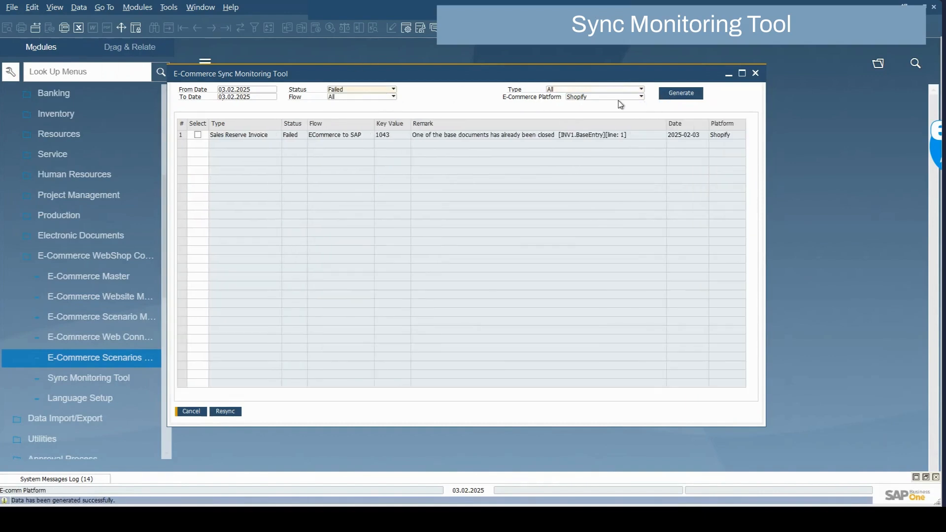
Set the flow filter to SAP to ECommerce and regenerate the list of failed syncs.
{"action": "left_click", "coordinate": [352, 97]}
{"action": "left_click", "coordinate": [356, 111]}
{"action": "left_click", "coordinate": [682, 94]}
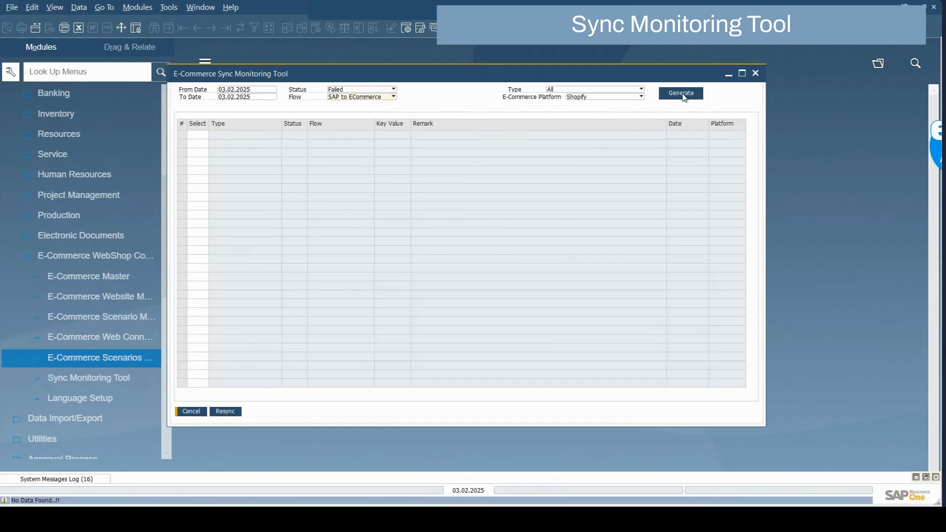
Review the available sync types, then change the flow filter to ECommerce to SAP and regenerate the failed sync log.
{"action": "left_click", "coordinate": [570, 90]}
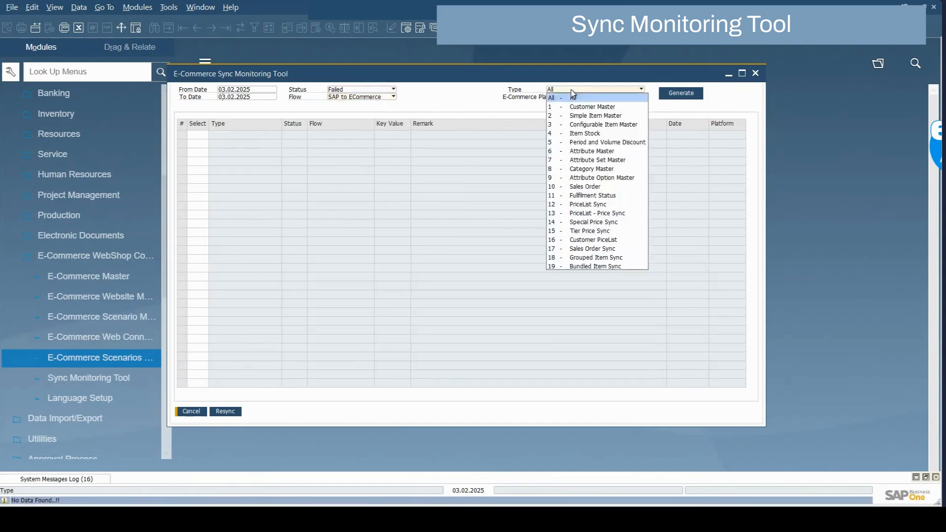
{"action": "left_click", "coordinate": [388, 102]}
{"action": "left_click_drag", "start_coordinate": [397, 81], "coordinate": [476, 87]}
{"action": "left_click", "coordinate": [443, 103]}
{"action": "left_click", "coordinate": [433, 119]}
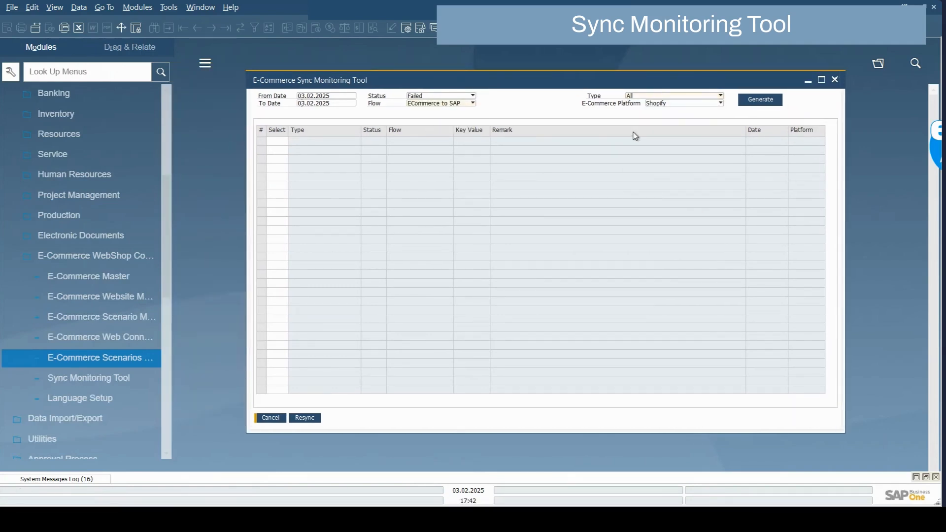
{"action": "left_click", "coordinate": [662, 103]}
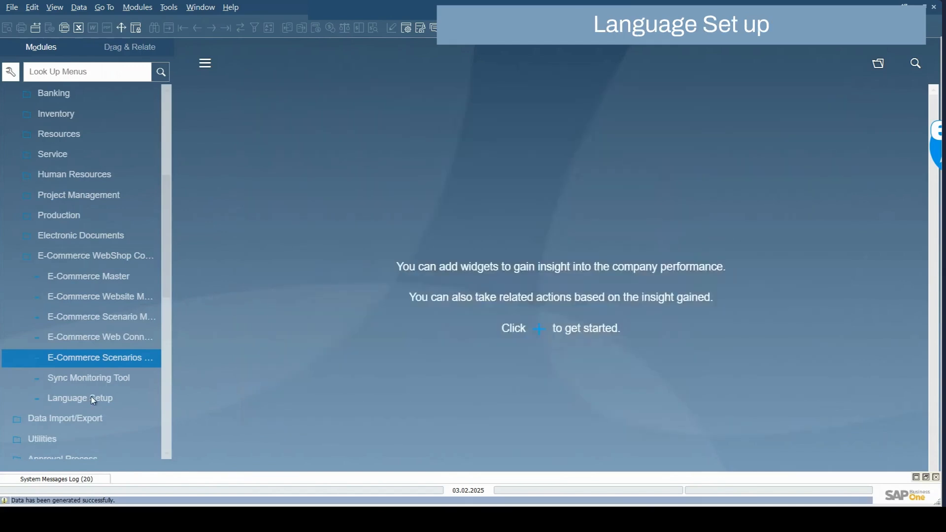
Open Language Setup, review the English and German label captions, and close it without changes.
{"action": "left_click", "coordinate": [89, 397]}
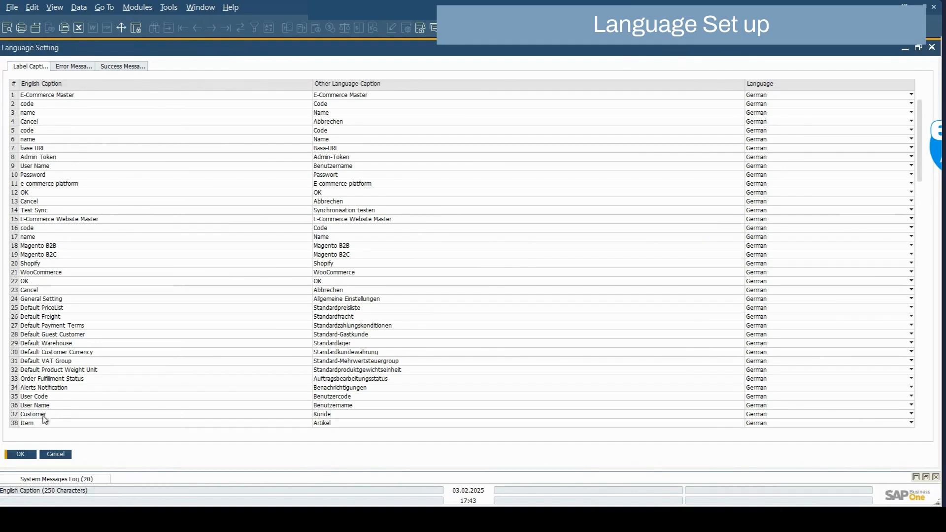
{"action": "left_click", "coordinate": [55, 454]}
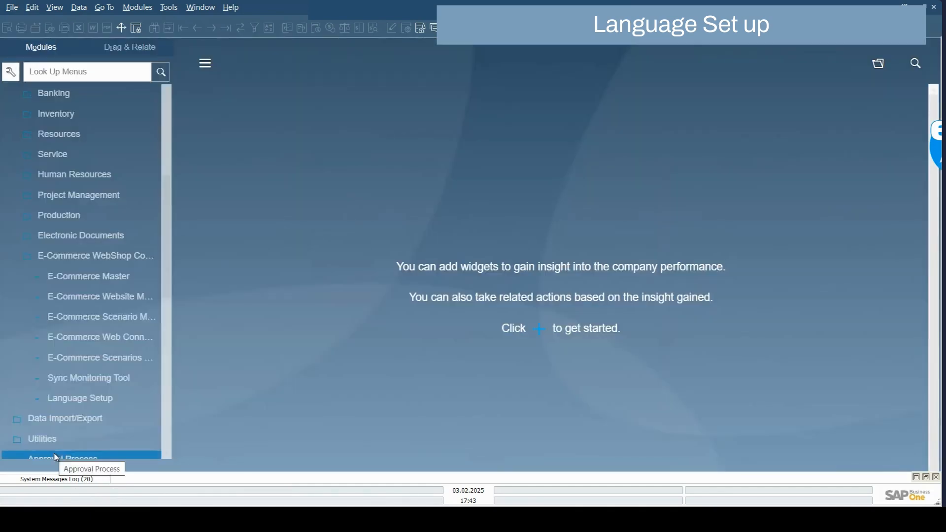